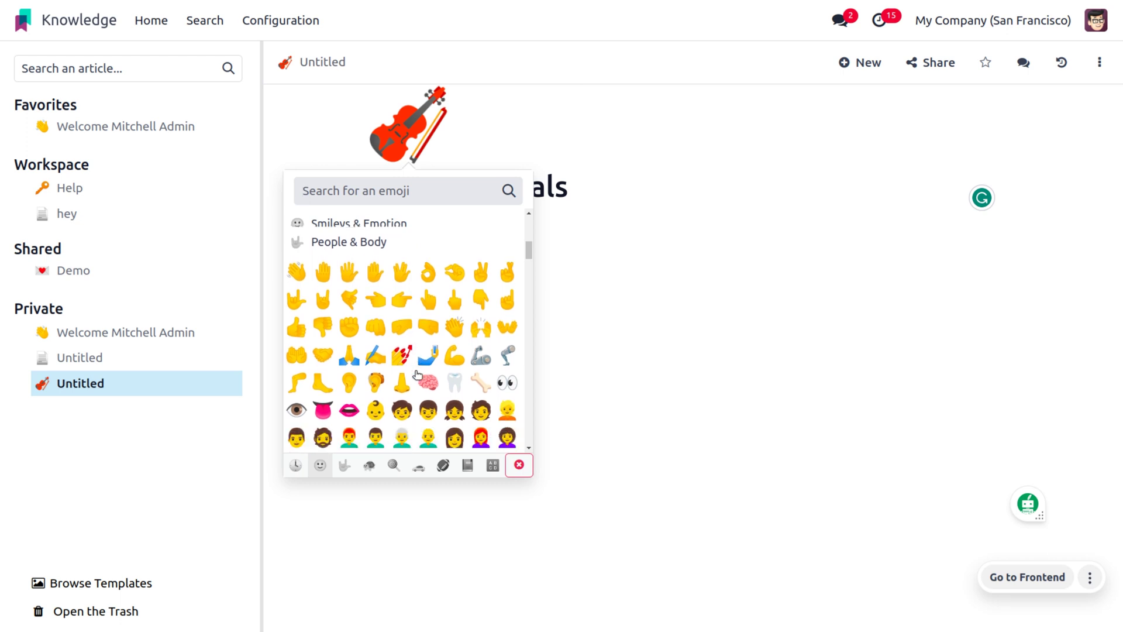
{"action": "scroll", "coordinate": [417, 375], "scroll_direction": "down", "scroll_amount": 10}
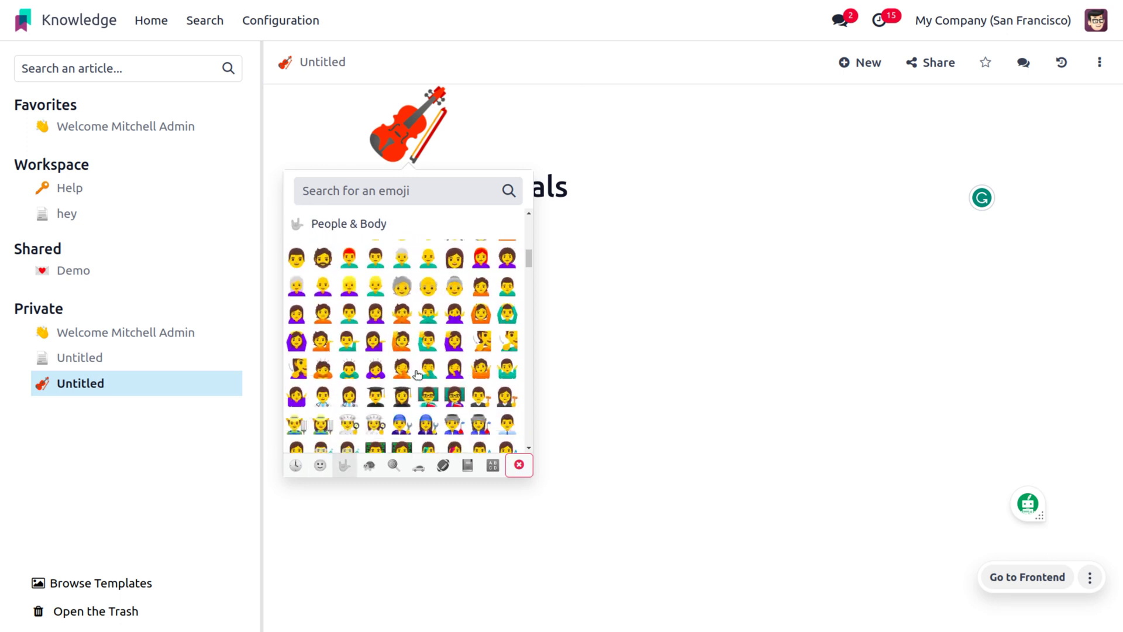
Step: Replace the article's violin icon with the open-book emoji from the Objects category
{"action": "left_click", "coordinate": [467, 464]}
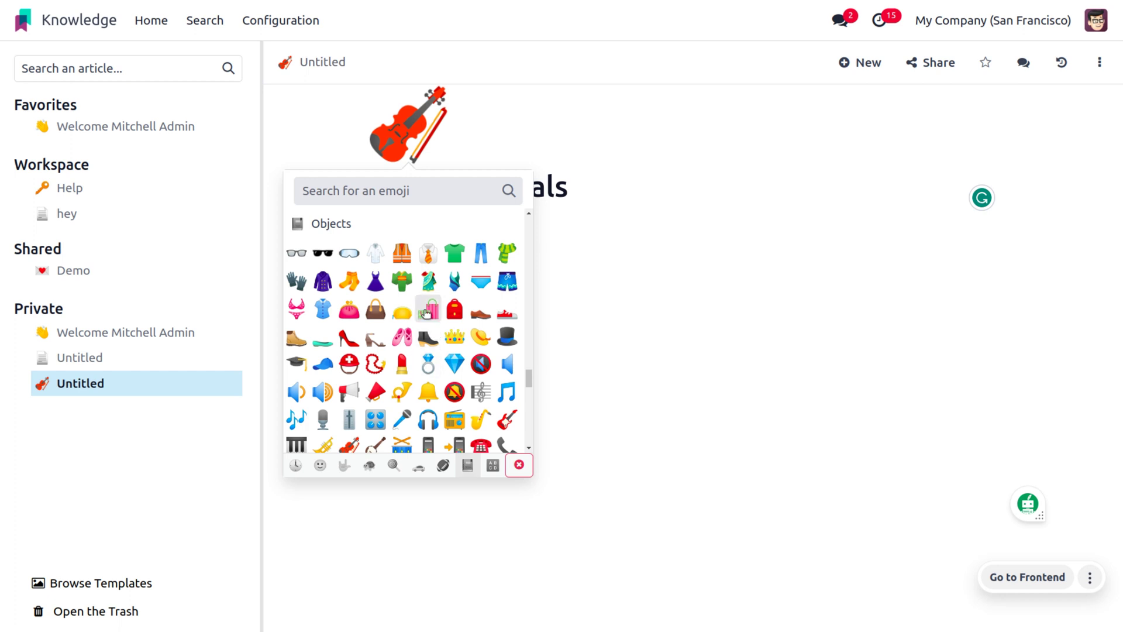
{"action": "scroll", "coordinate": [372, 368], "scroll_direction": "down", "scroll_amount": 4}
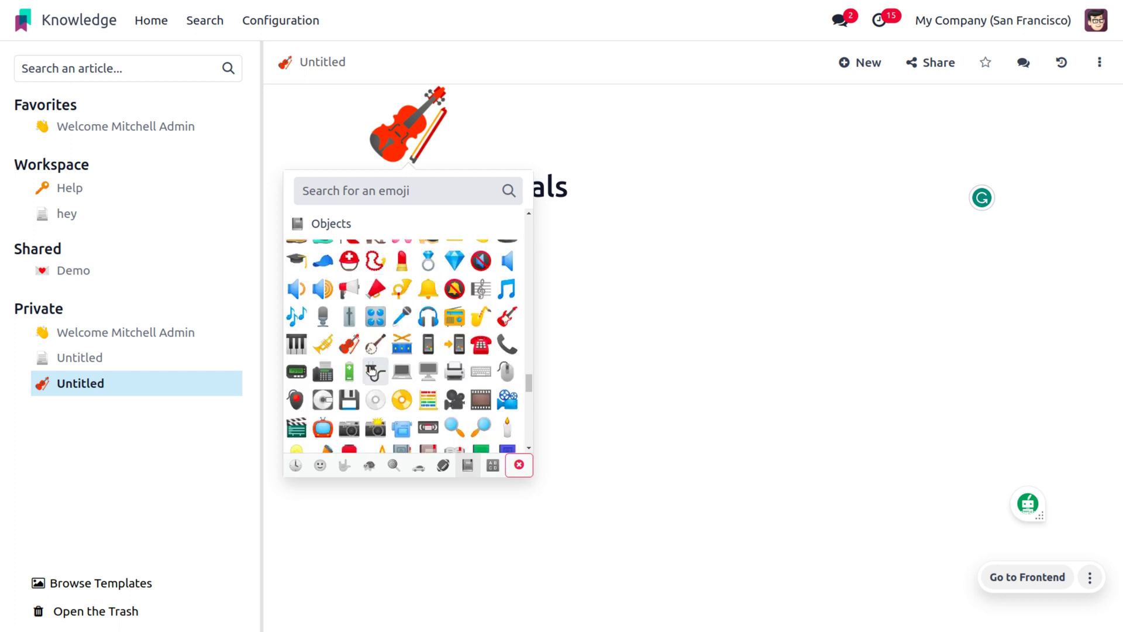
{"action": "scroll", "coordinate": [372, 368], "scroll_direction": "down", "scroll_amount": 5}
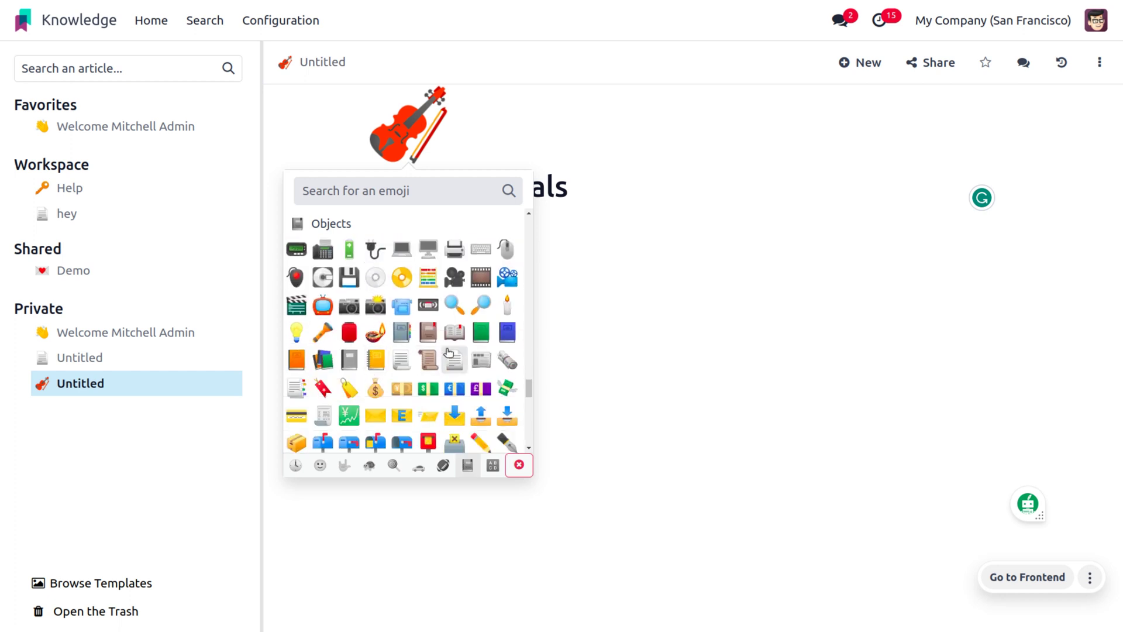
{"action": "left_click", "coordinate": [461, 331]}
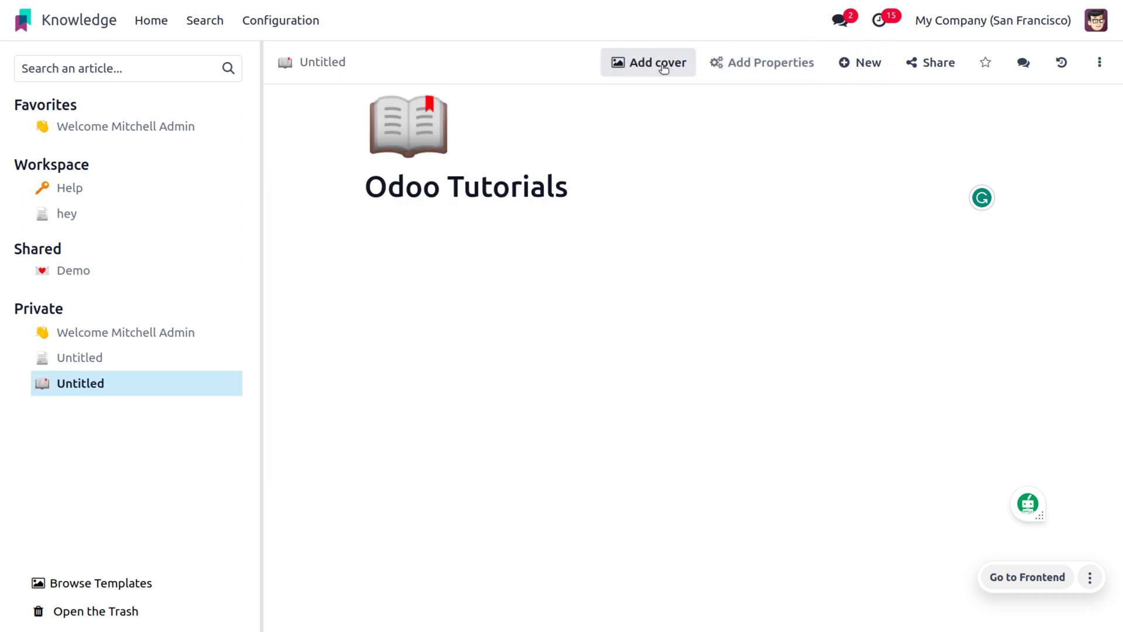
Step: Upload cybrosys.jpg from Downloads as the Odoo Tutorials cover image
{"action": "left_click", "coordinate": [663, 69]}
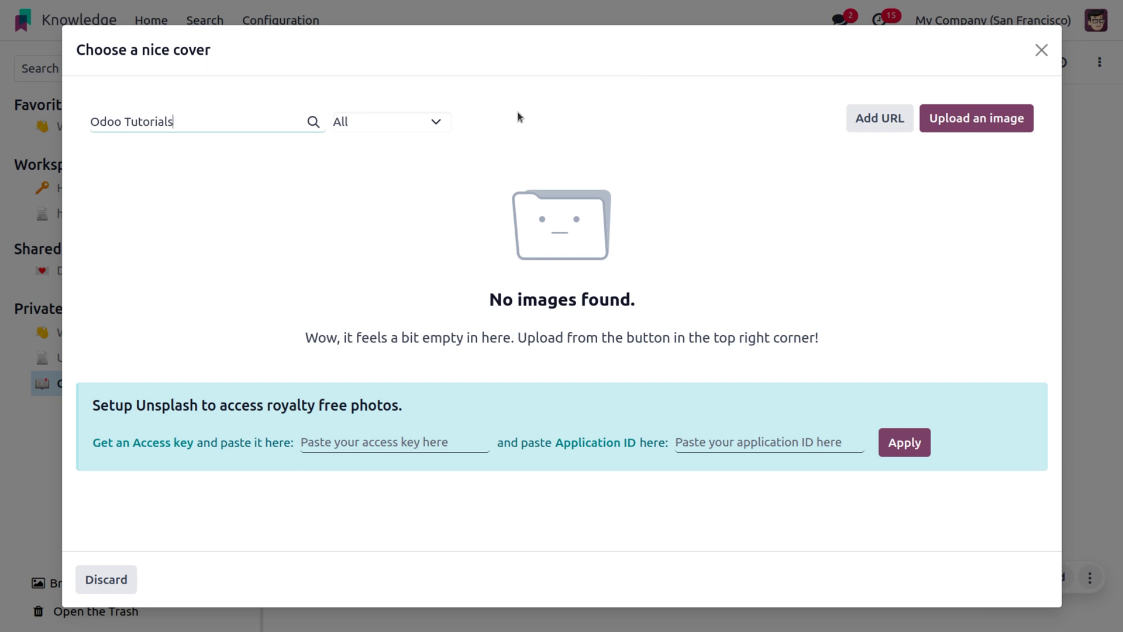
{"action": "left_click", "coordinate": [973, 127]}
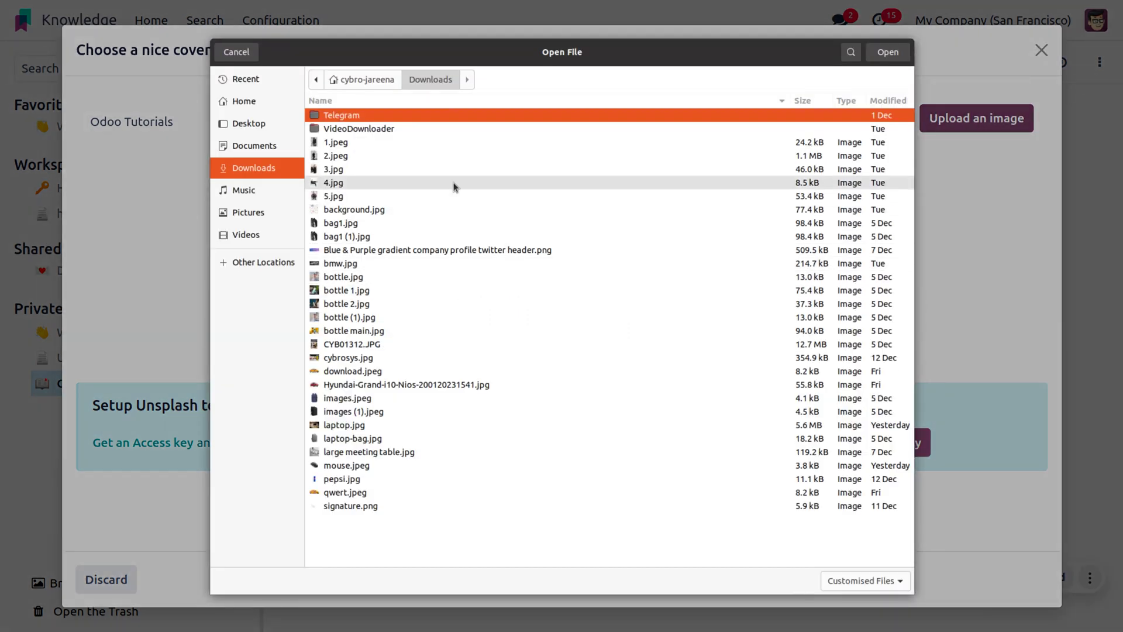
{"action": "type", "text": "cy"}
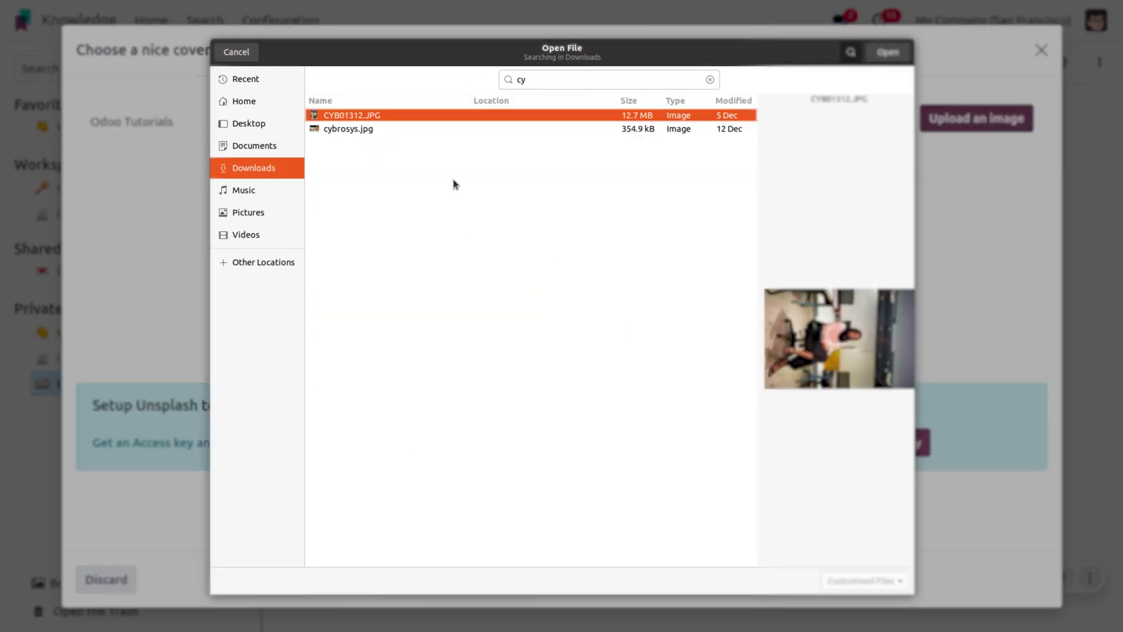
{"action": "key", "text": "Down"}
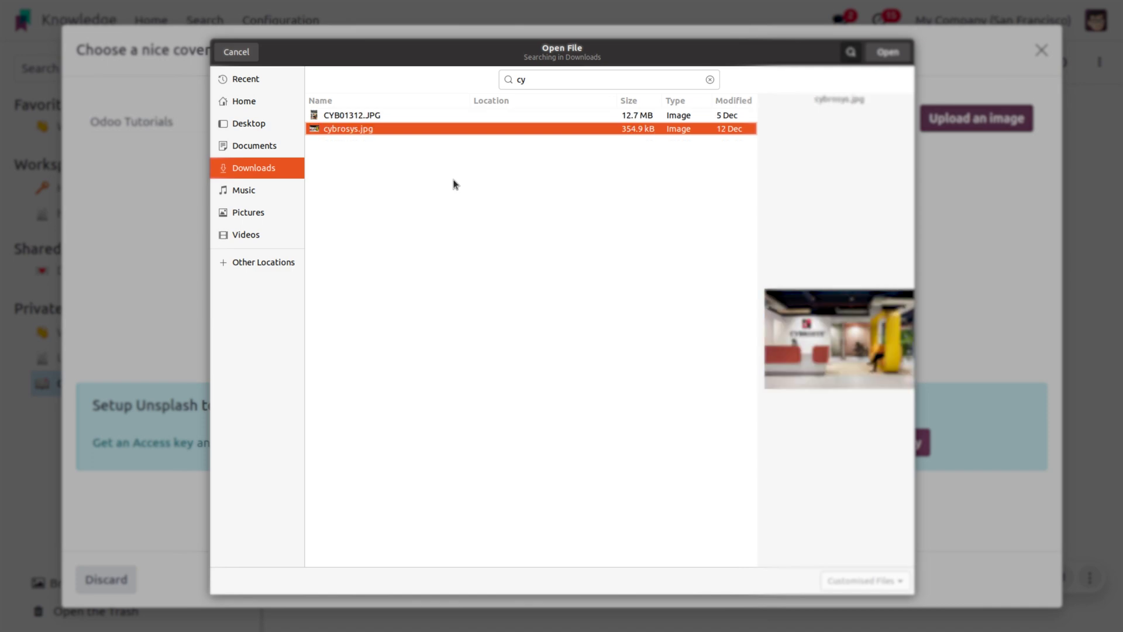
{"action": "key", "text": "Return"}
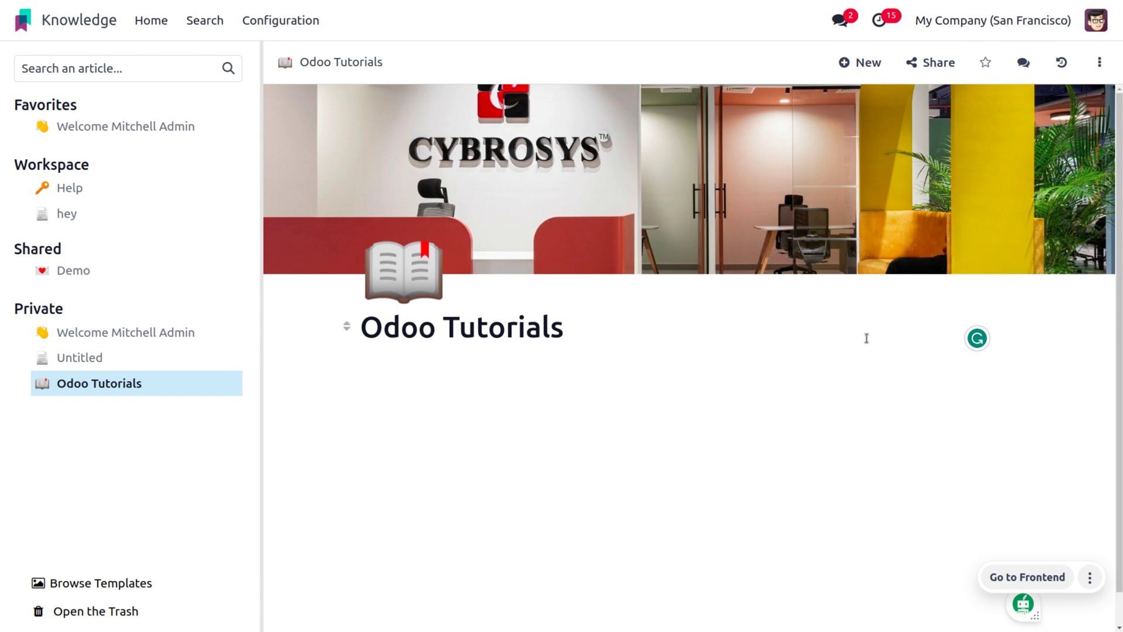
Step: Start a checklist below the title whose first item gives the video creator's contact number
{"action": "scroll", "coordinate": [724, 356], "scroll_direction": "down", "scroll_amount": 1}
{"action": "scroll", "coordinate": [724, 356], "scroll_direction": "up", "scroll_amount": 1}
{"action": "left_click", "coordinate": [599, 343]}
{"action": "key", "text": "Return"}
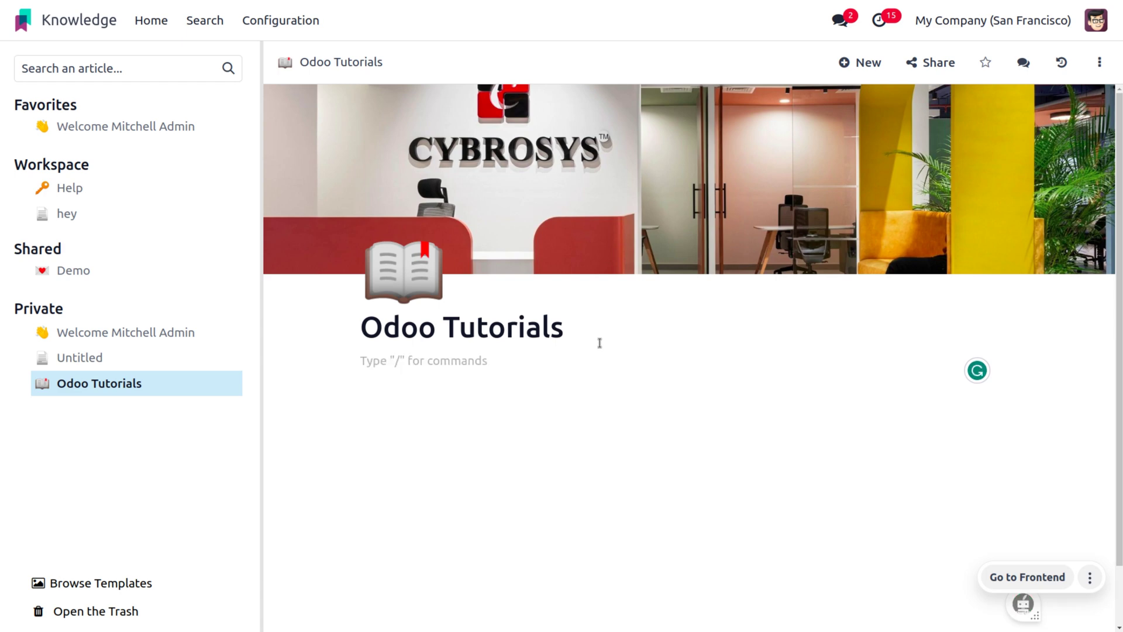
{"action": "type", "text": "/"}
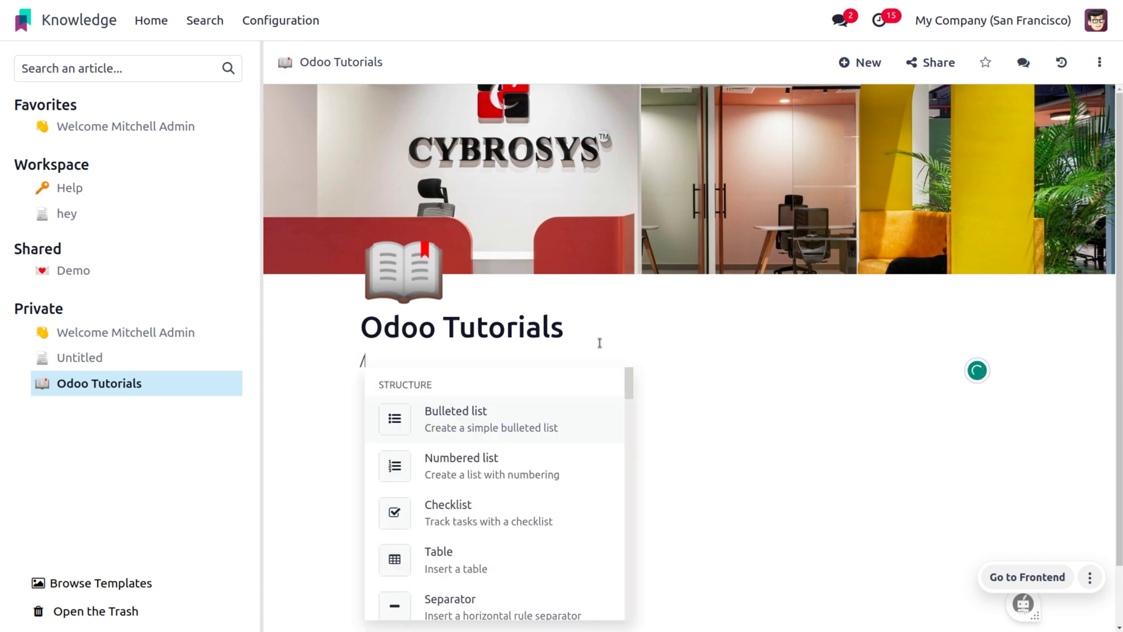
{"action": "left_click", "coordinate": [500, 522]}
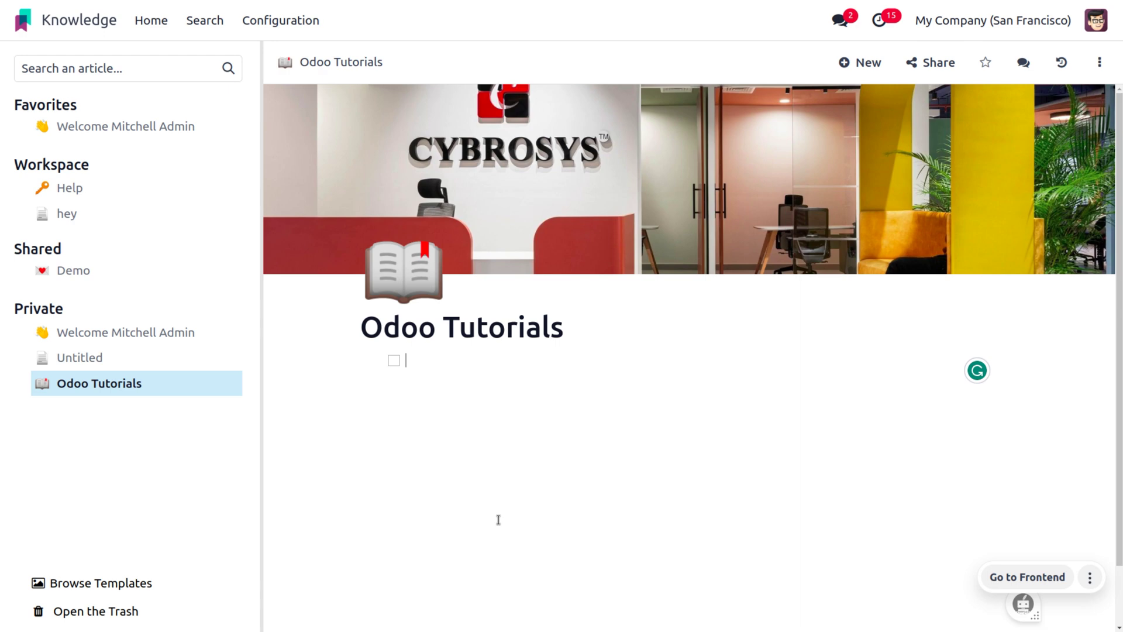
{"action": "type", "text": "contact numbr"}
{"action": "key", "text": "BackSpace"}
{"action": "type", "text": "er "}
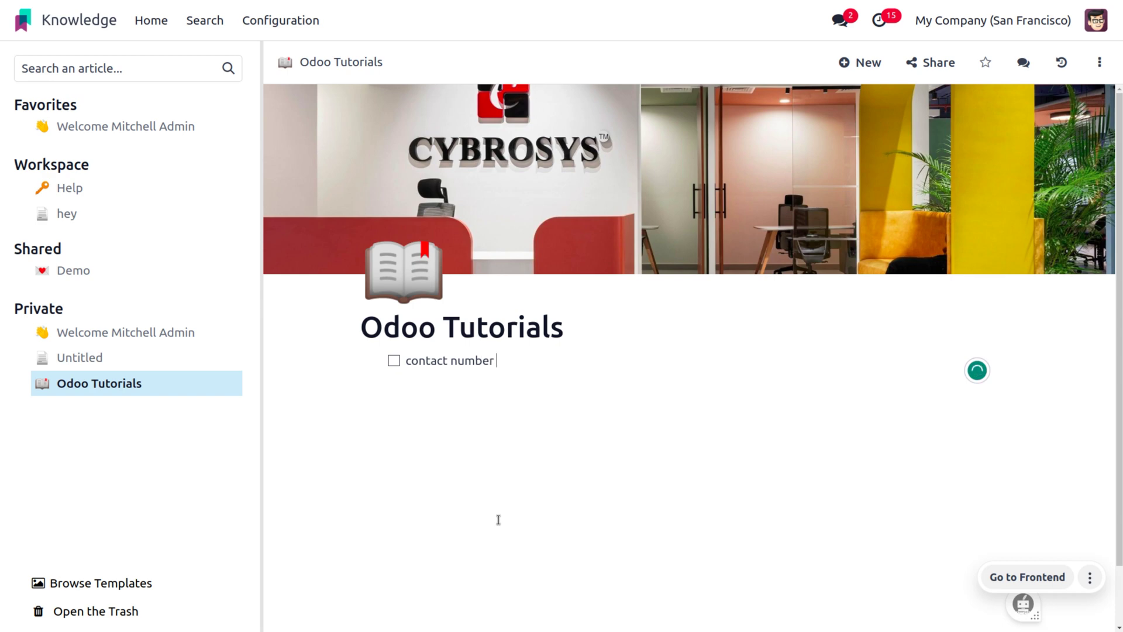
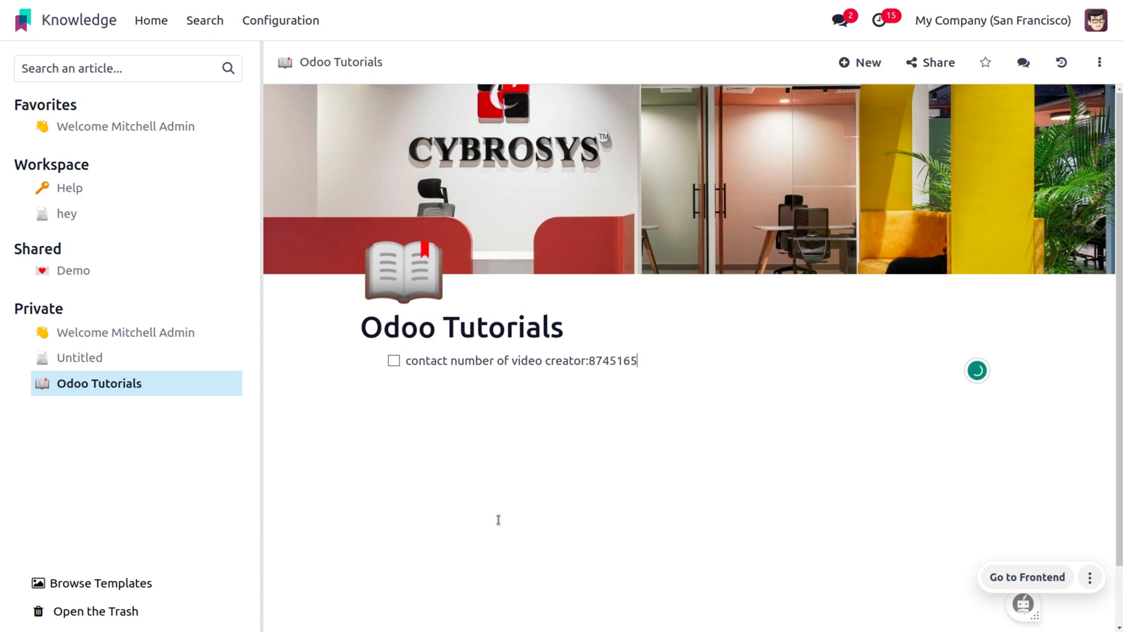
Step: Add a second checklist item 'no of published video' and leave the checklist
{"action": "key", "text": "Return"}
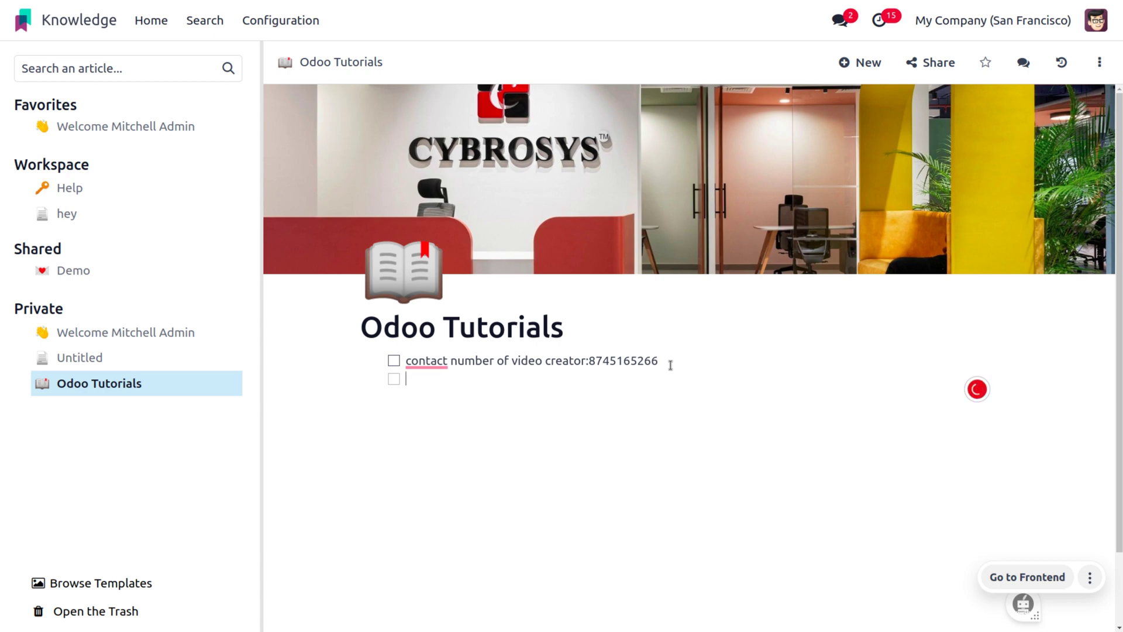
{"action": "type", "text": "no of publishe"}
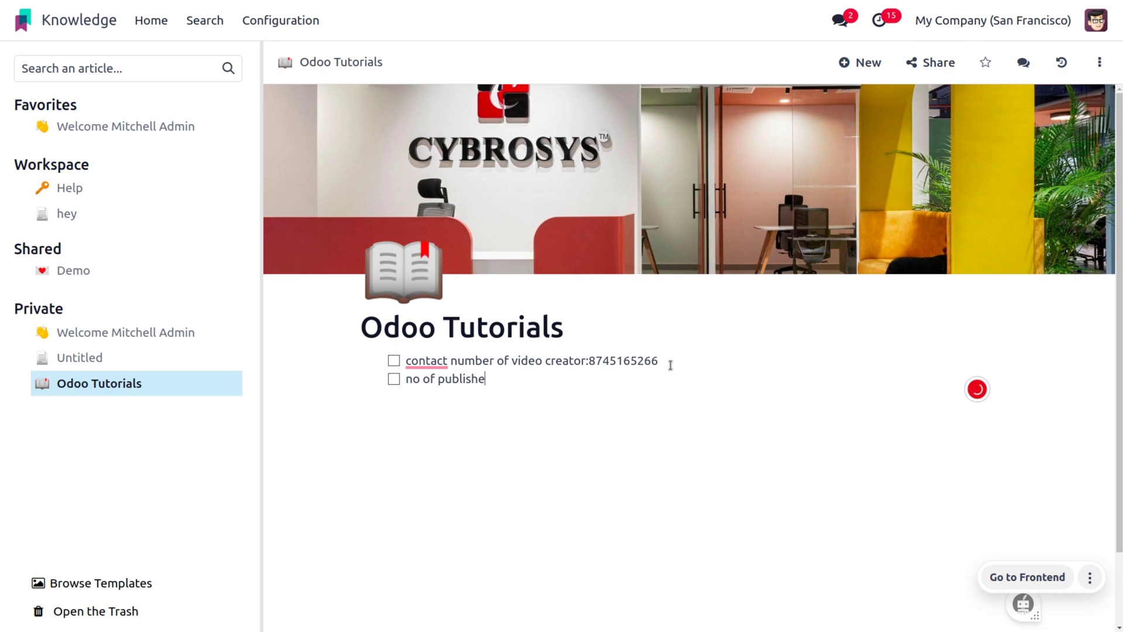
{"action": "type", "text": "d video"}
{"action": "key", "text": "Return"}
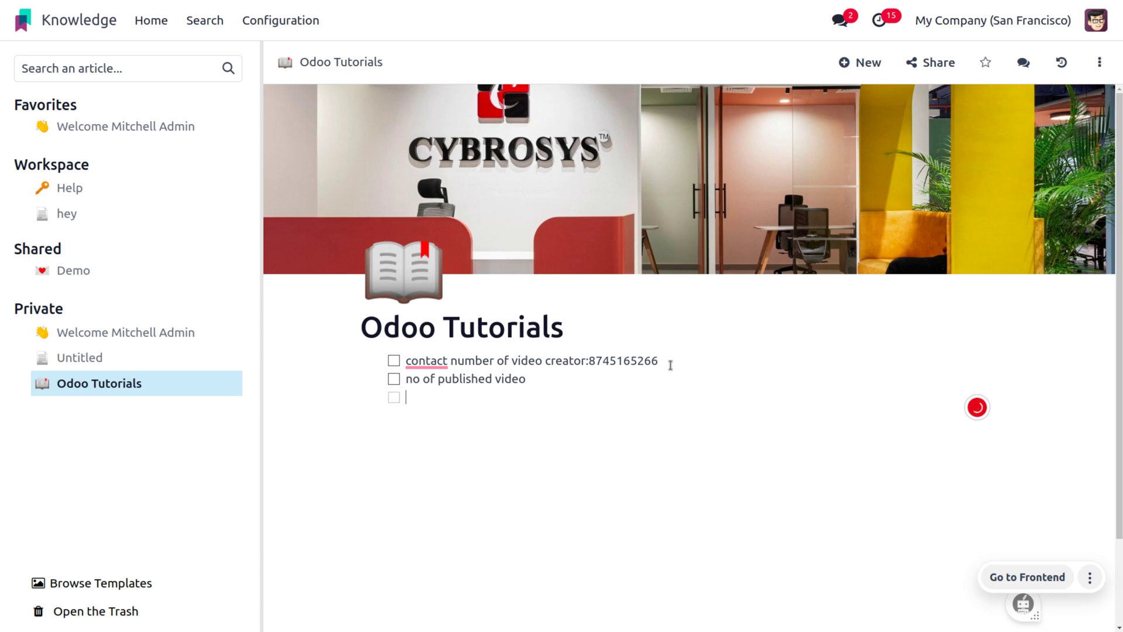
{"action": "key", "text": "Return"}
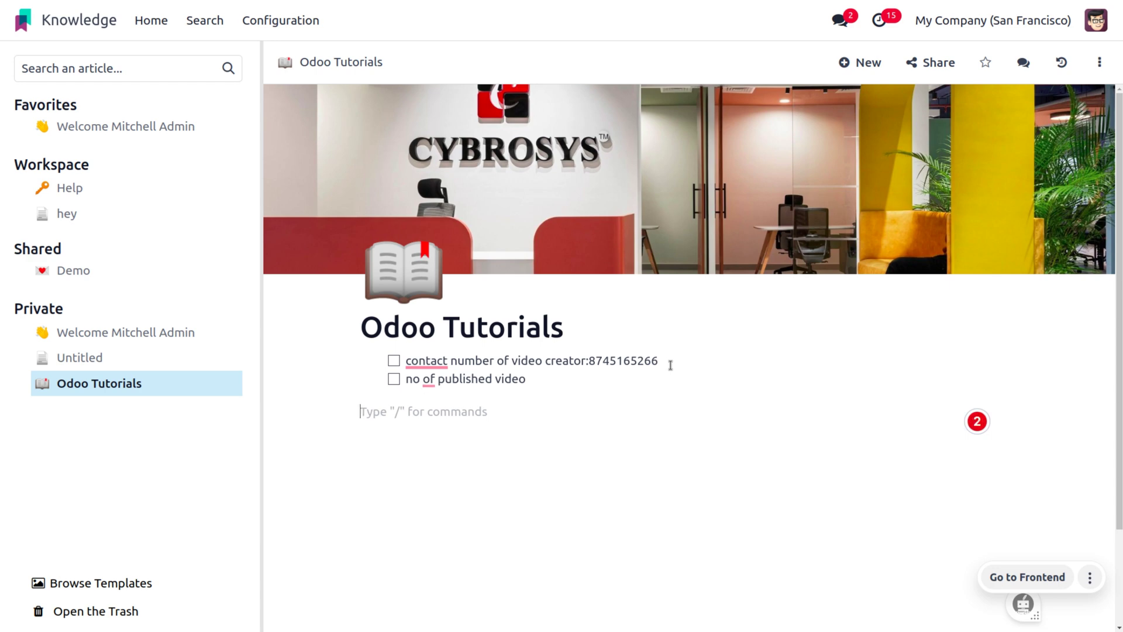
Step: Embed Home Furniture And Decoration Facebook Cover.pdf below the checklist via /file
{"action": "type", "text": "/"}
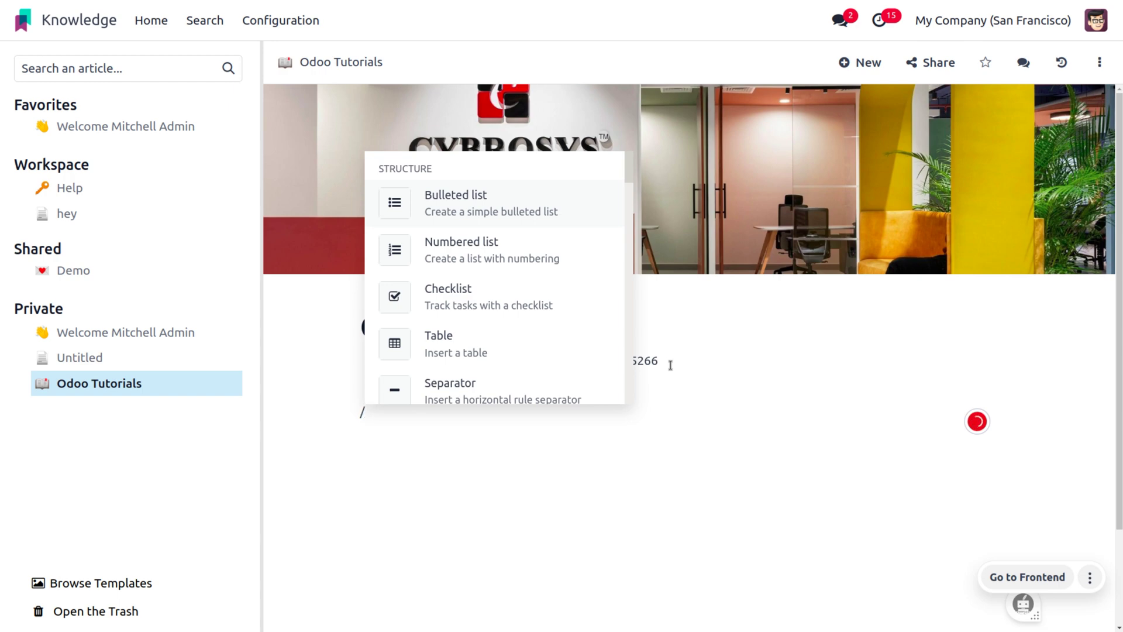
{"action": "type", "text": "file"}
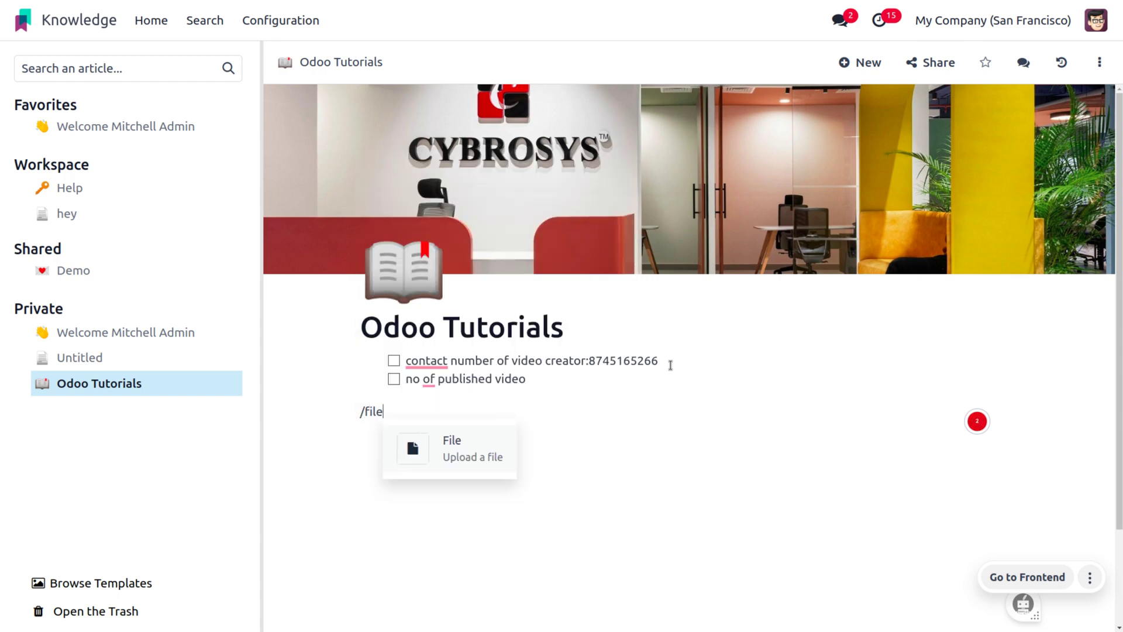
{"action": "key", "text": "Return"}
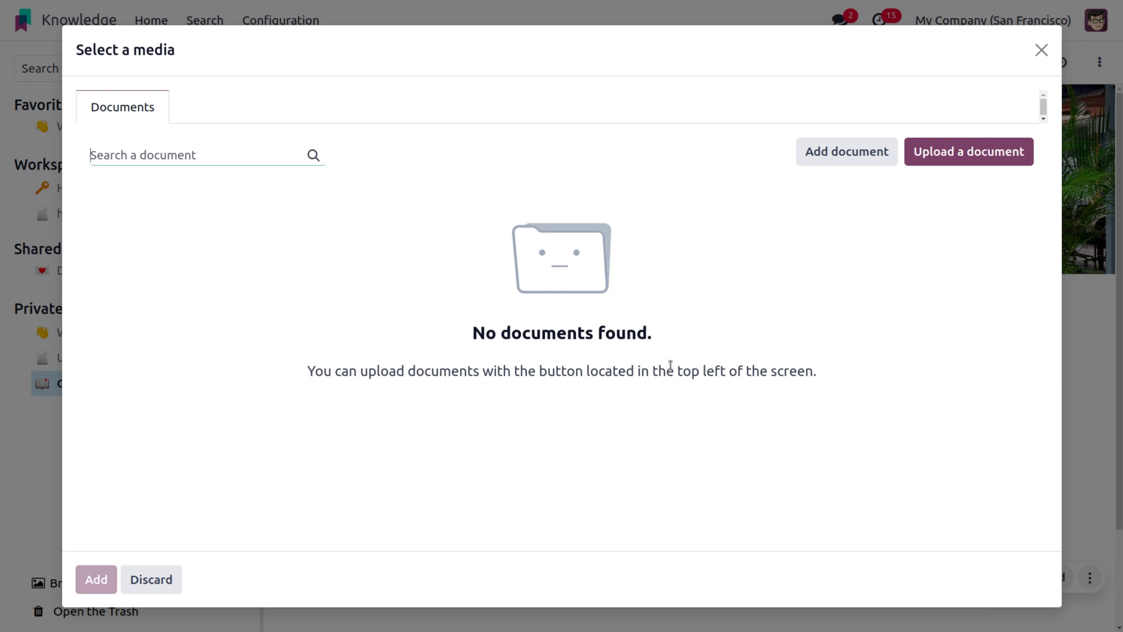
{"action": "left_click", "coordinate": [952, 168]}
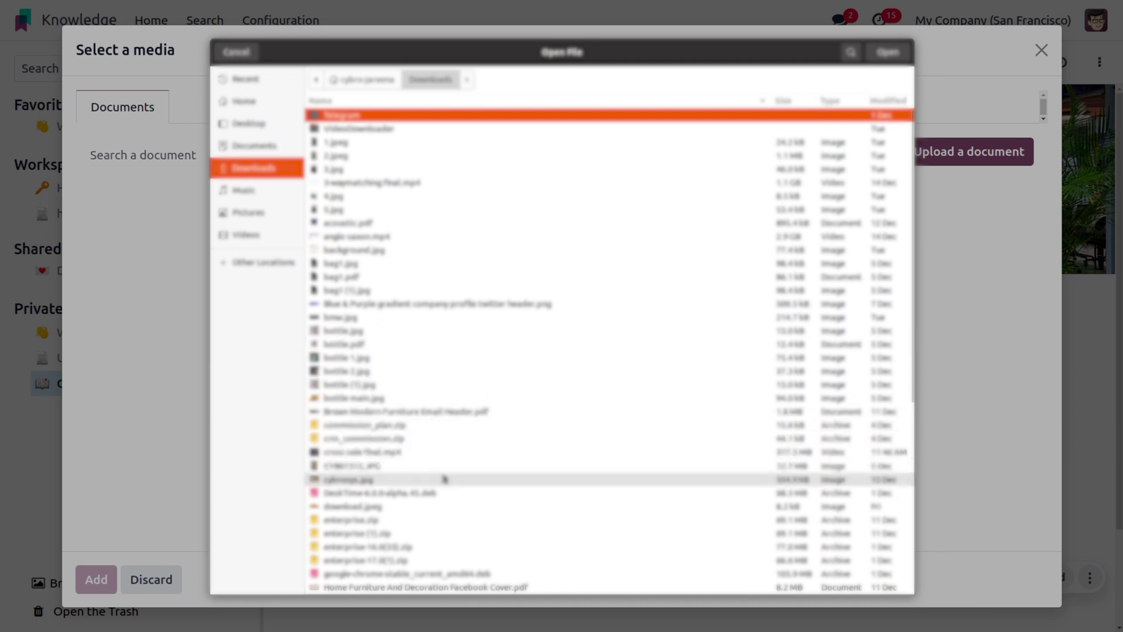
{"action": "scroll", "coordinate": [444, 476], "scroll_direction": "down", "scroll_amount": 5}
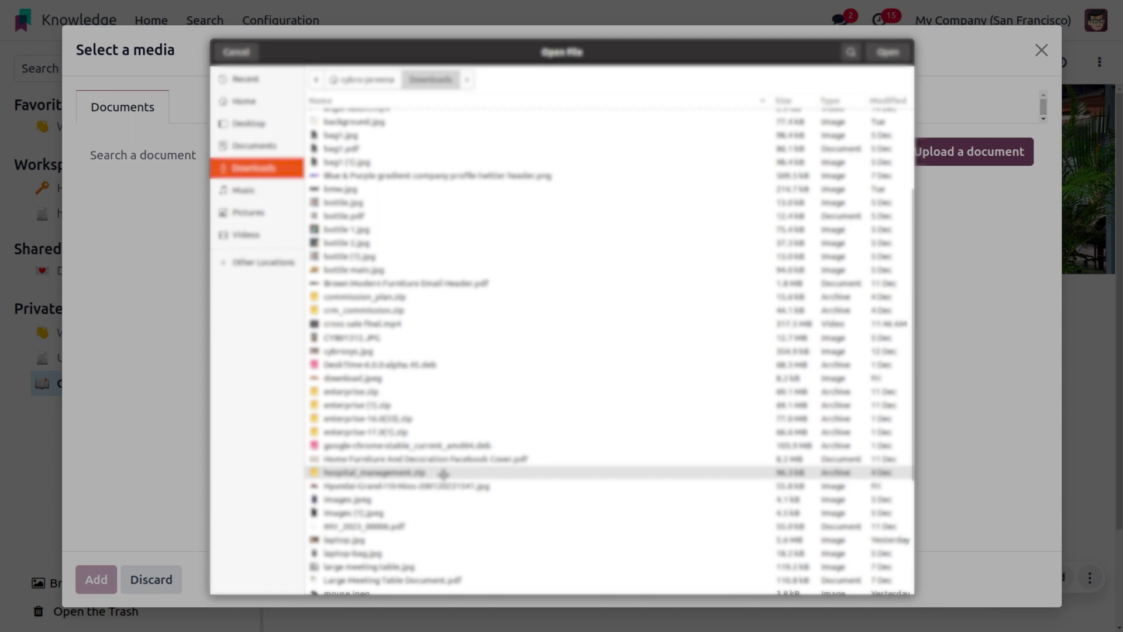
{"action": "scroll", "coordinate": [444, 473], "scroll_direction": "down", "scroll_amount": 7}
{"action": "left_click", "coordinate": [645, 277]}
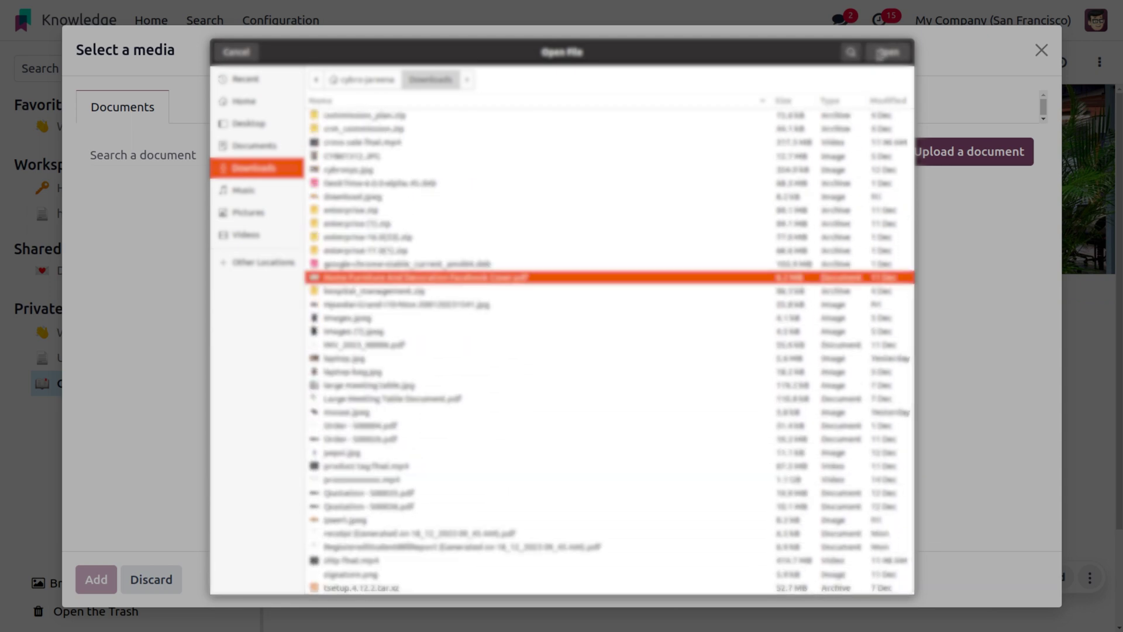
{"action": "left_click", "coordinate": [878, 52]}
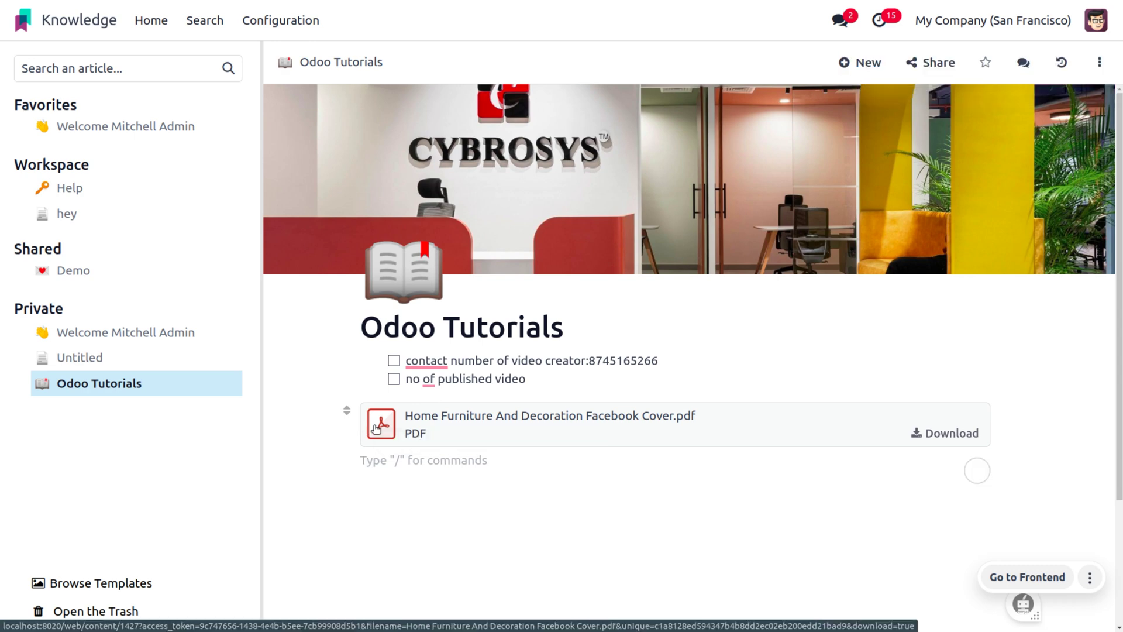
Step: Preview the embedded PDF, close the viewer, and return to the line below it
{"action": "left_click", "coordinate": [377, 428]}
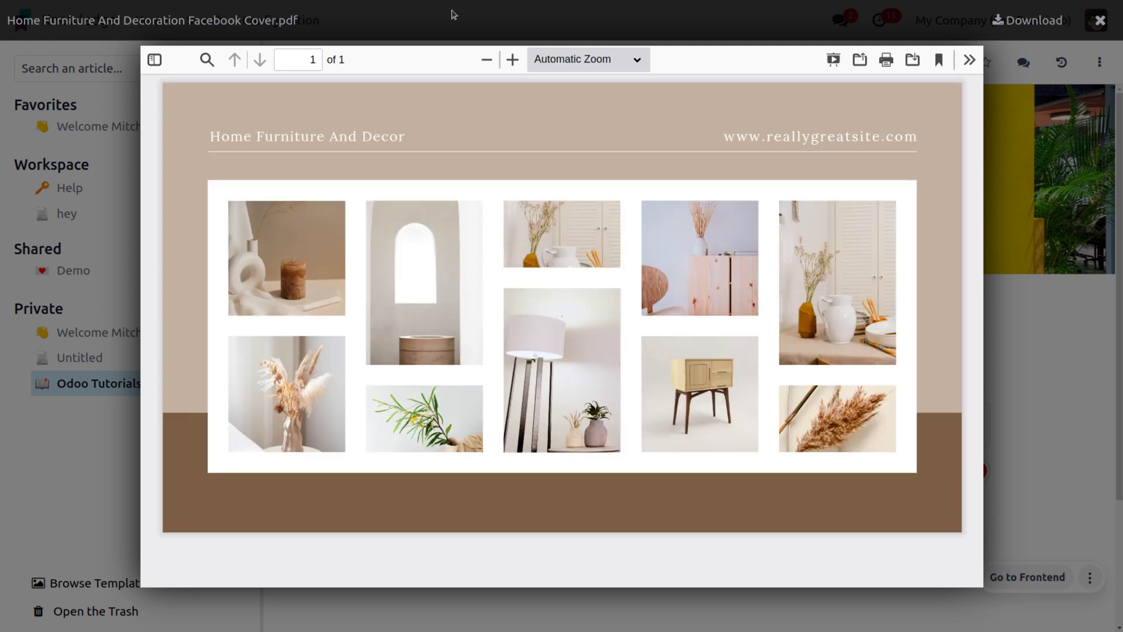
{"action": "left_click", "coordinate": [1107, 22]}
{"action": "left_click", "coordinate": [1007, 444]}
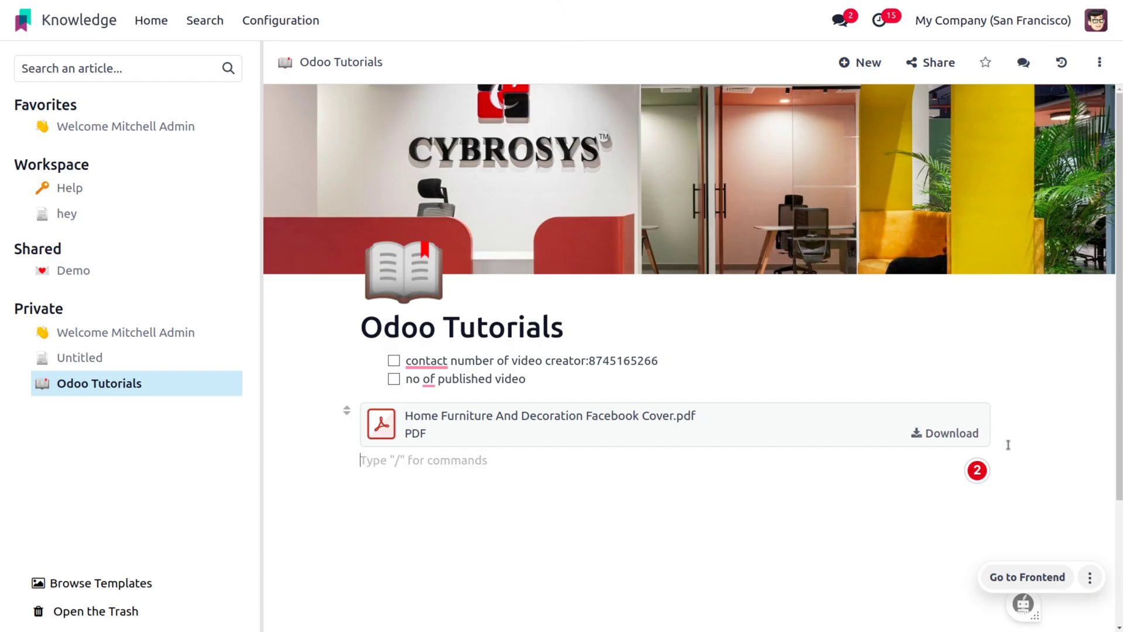
Step: Add a '1.File' label line right after the checklist
{"action": "left_click", "coordinate": [557, 387]}
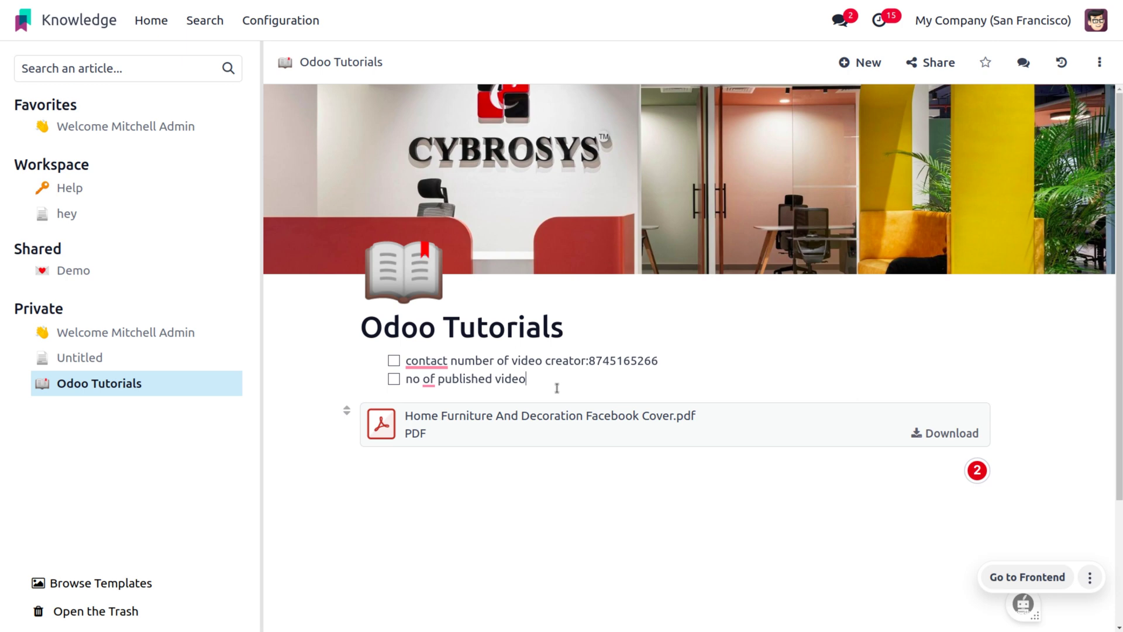
{"action": "key", "text": "Return"}
{"action": "key", "text": "Return"}
{"action": "type", "text": "1.File"}
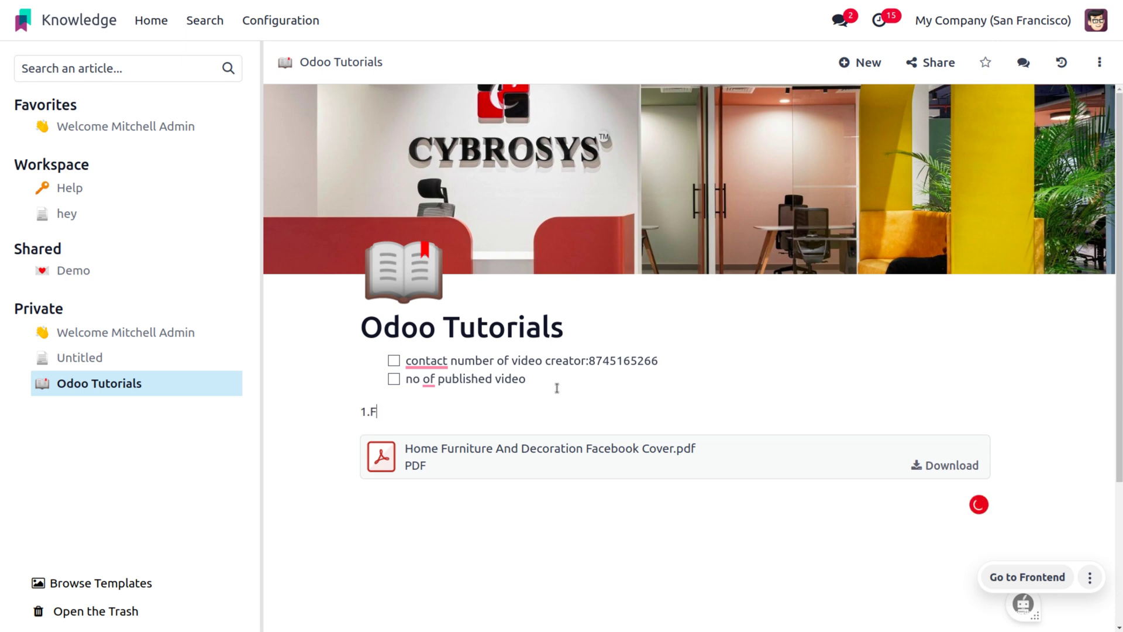
Step: Add a '2 .video' line below the embedded PDF
{"action": "left_click", "coordinate": [1003, 481]}
{"action": "key", "text": "Return"}
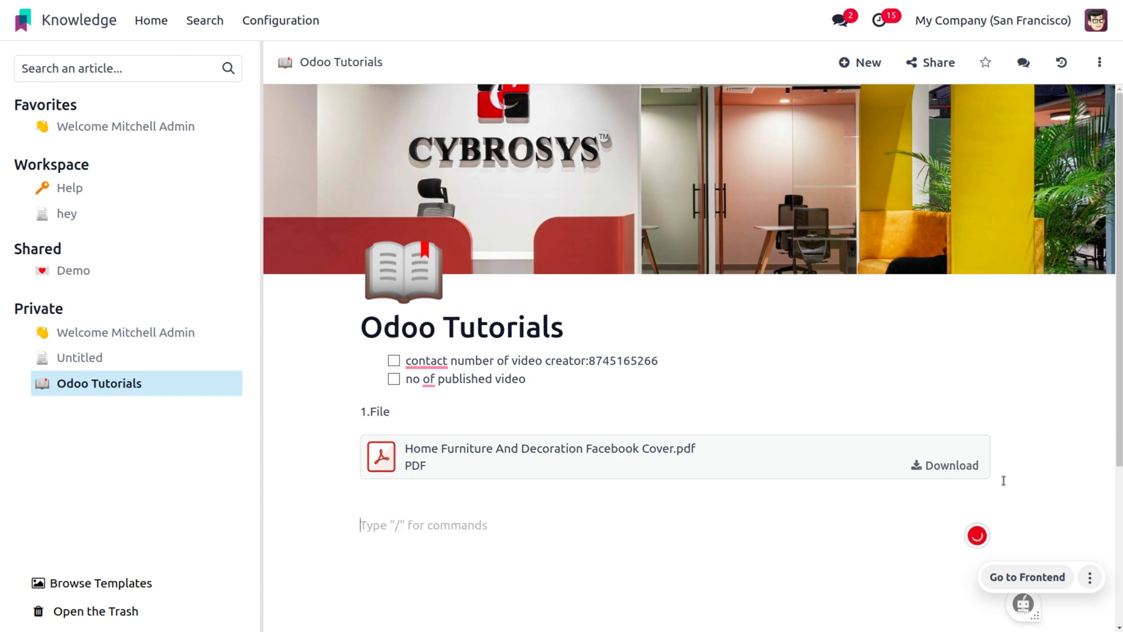
{"action": "type", "text": "2 "}
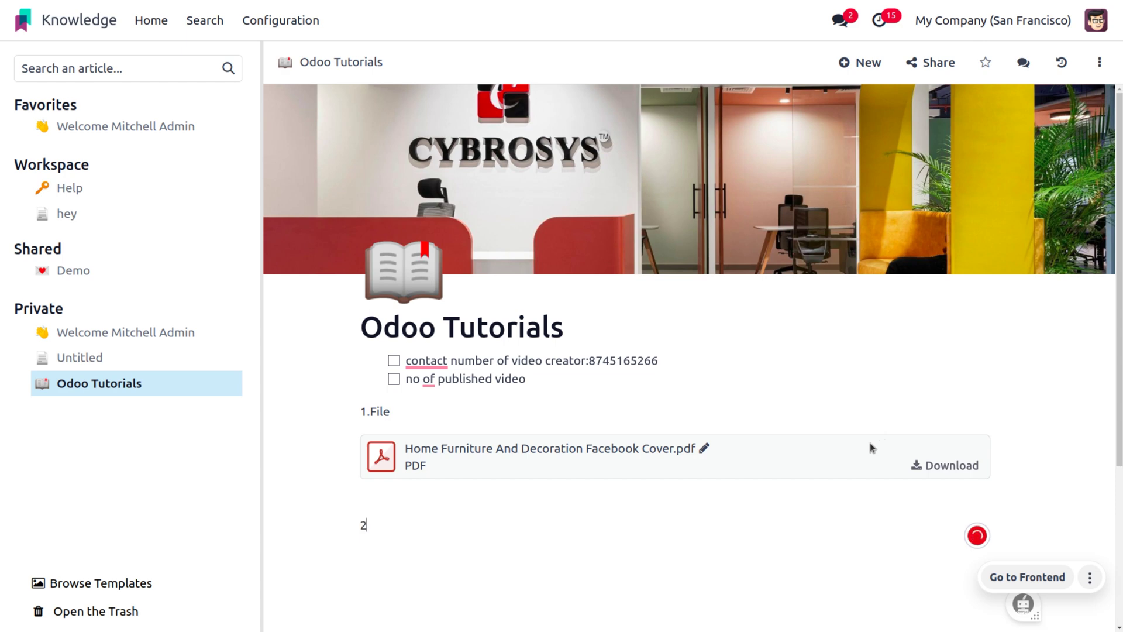
{"action": "type", "text": ".video"}
{"action": "key", "text": "Return"}
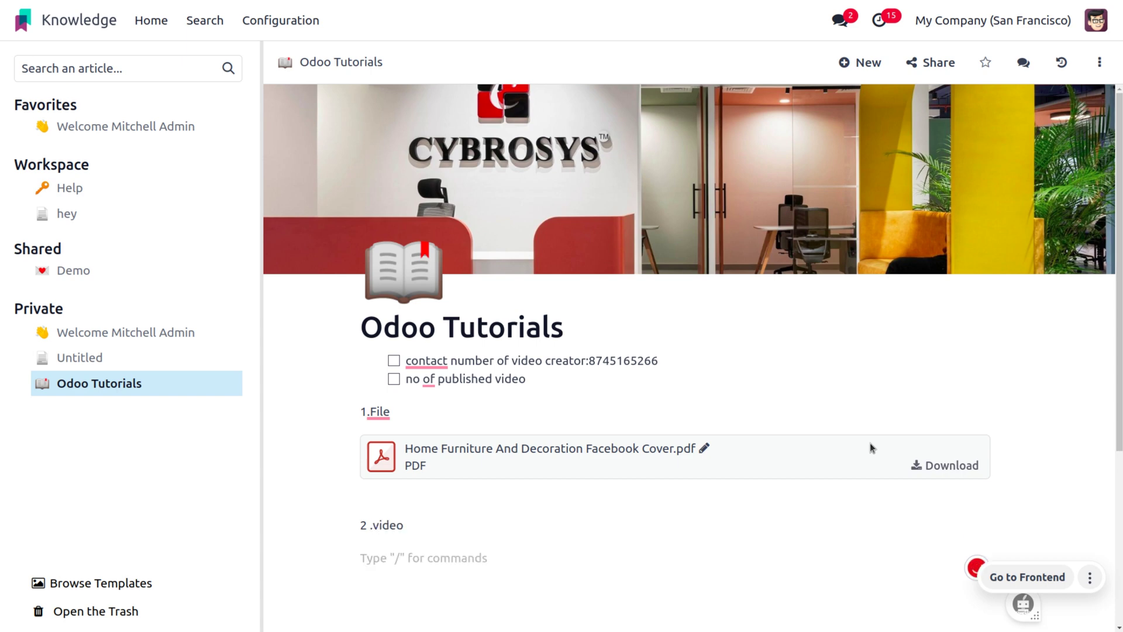
{"action": "type", "text": "/"}
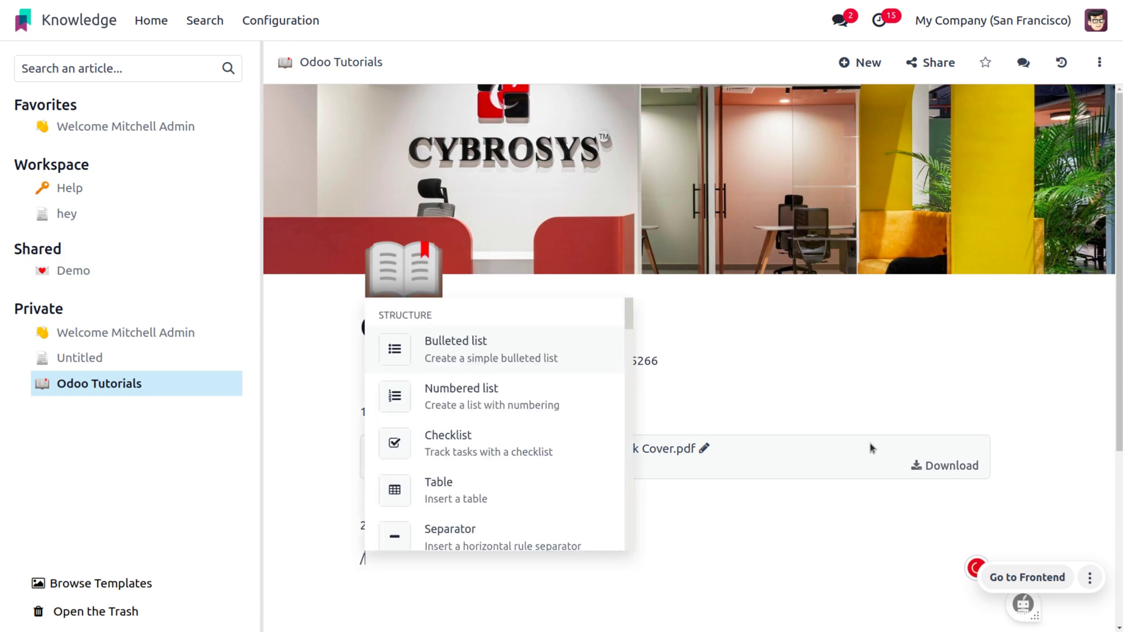
{"action": "type", "text": "video"}
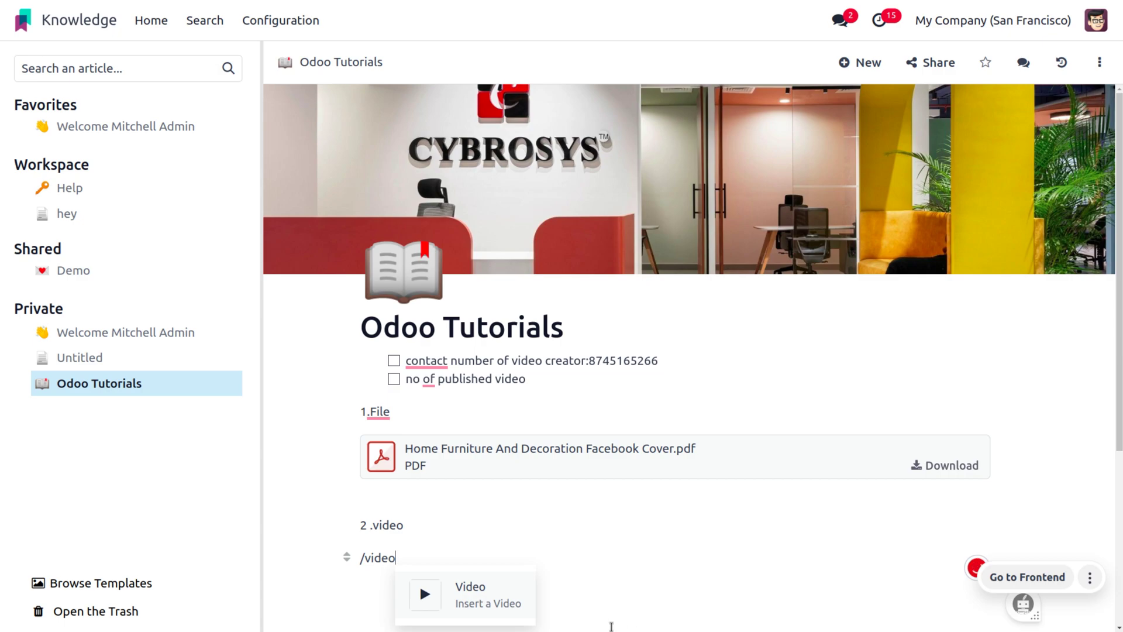
Step: Embed the Incoterms in Odoo 17 YouTube video with autoplay, loop and hidden fullscreen button
{"action": "left_click", "coordinate": [493, 586]}
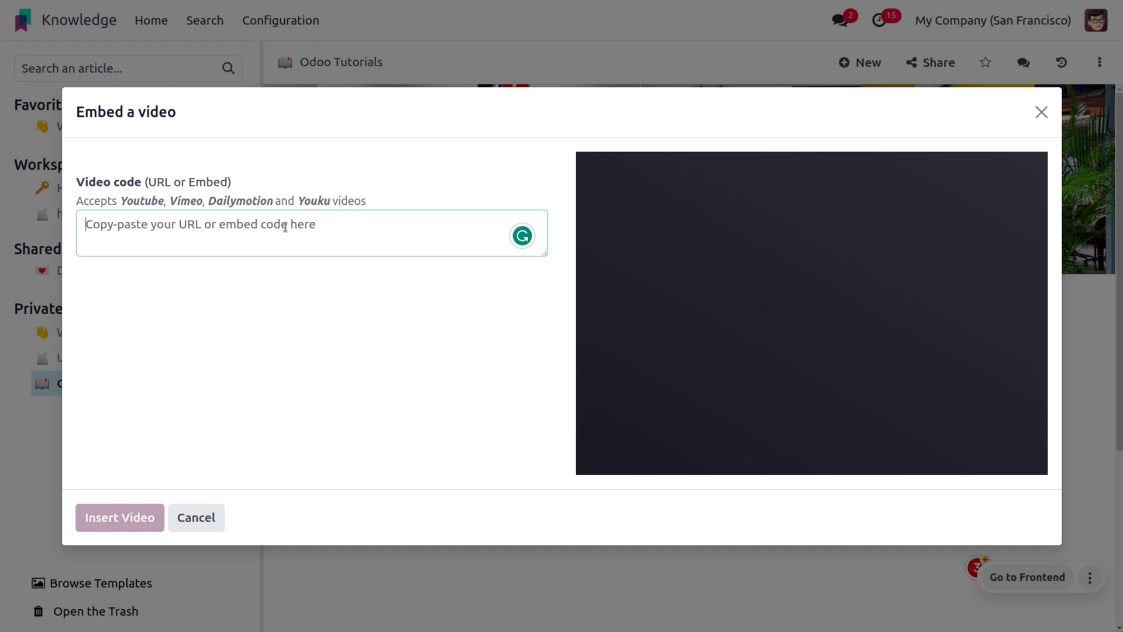
{"action": "key", "text": "F11"}
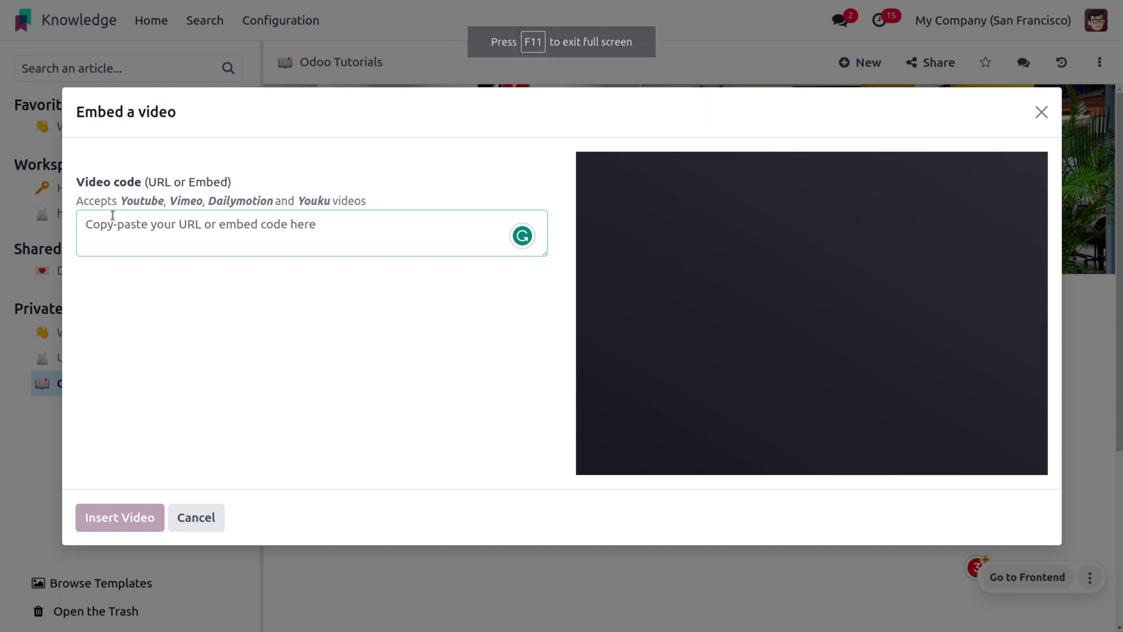
{"action": "type", "text": "https://youtu.be/zVyzveLuBLY?si=F0wkmci1kX-O2AWg"}
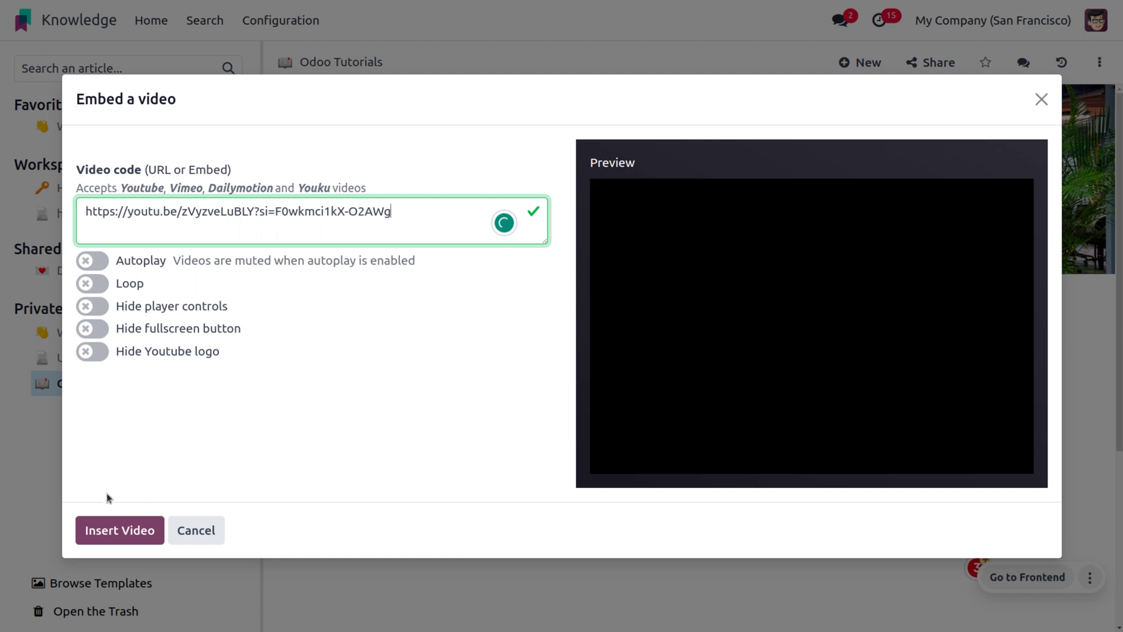
{"action": "left_click", "coordinate": [104, 267]}
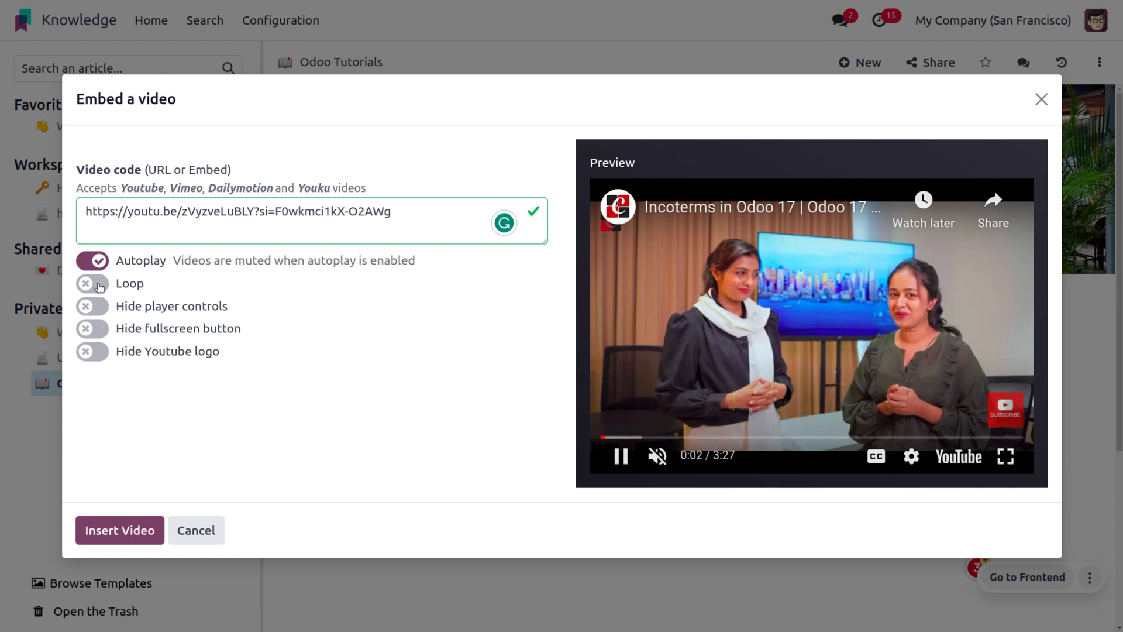
{"action": "left_click", "coordinate": [99, 285]}
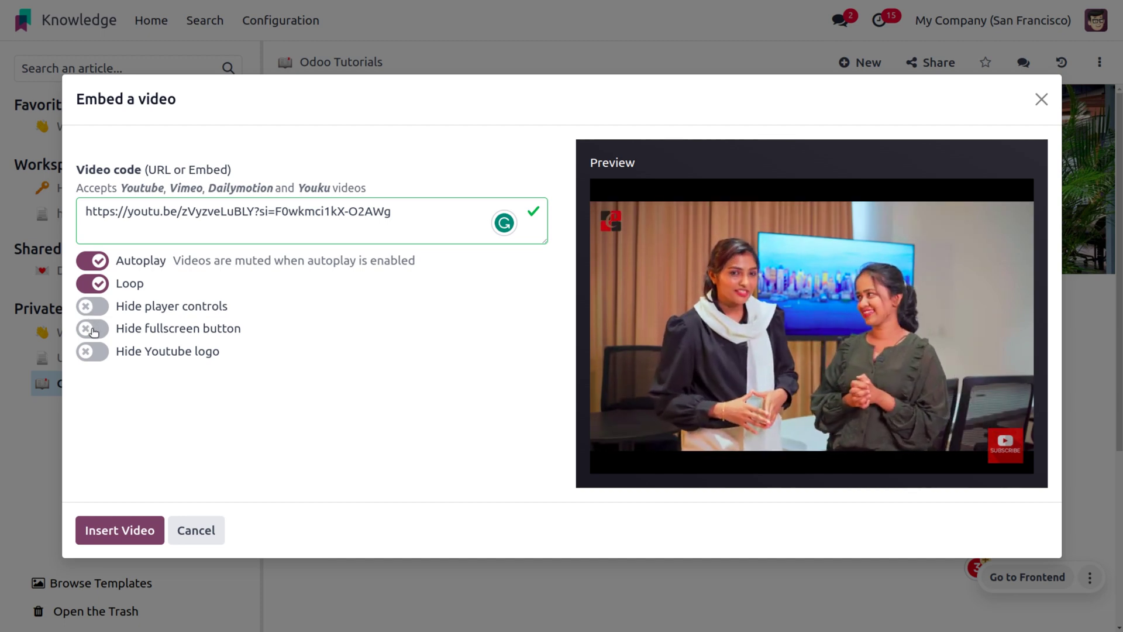
{"action": "left_click", "coordinate": [93, 330]}
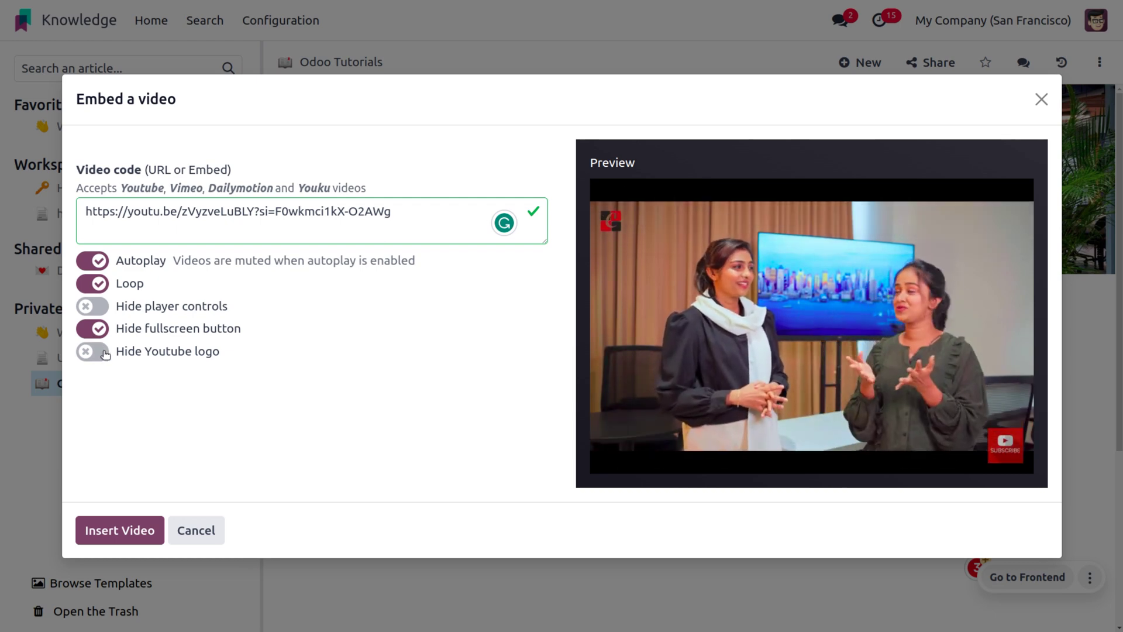
{"action": "left_click", "coordinate": [135, 535]}
{"action": "scroll", "coordinate": [522, 368], "scroll_direction": "down", "scroll_amount": 3}
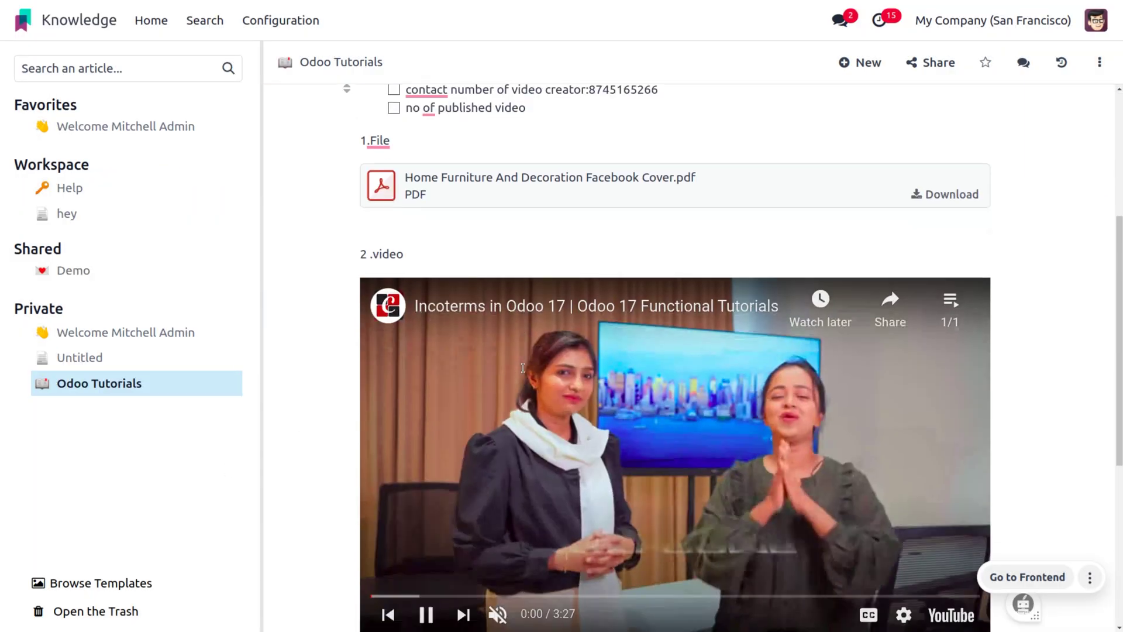
{"action": "scroll", "coordinate": [522, 368], "scroll_direction": "down", "scroll_amount": 3}
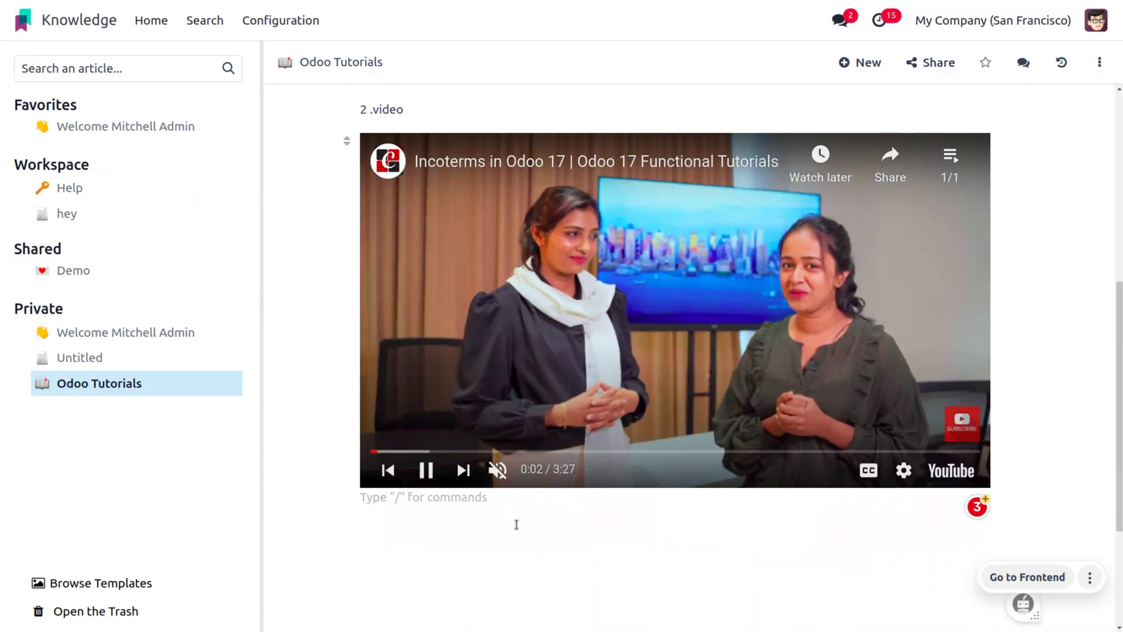
{"action": "scroll", "coordinate": [699, 234], "scroll_direction": "up", "scroll_amount": 4}
Step: Add a '3.chat gpt' line below the video
{"action": "scroll", "coordinate": [699, 233], "scroll_direction": "down", "scroll_amount": 3}
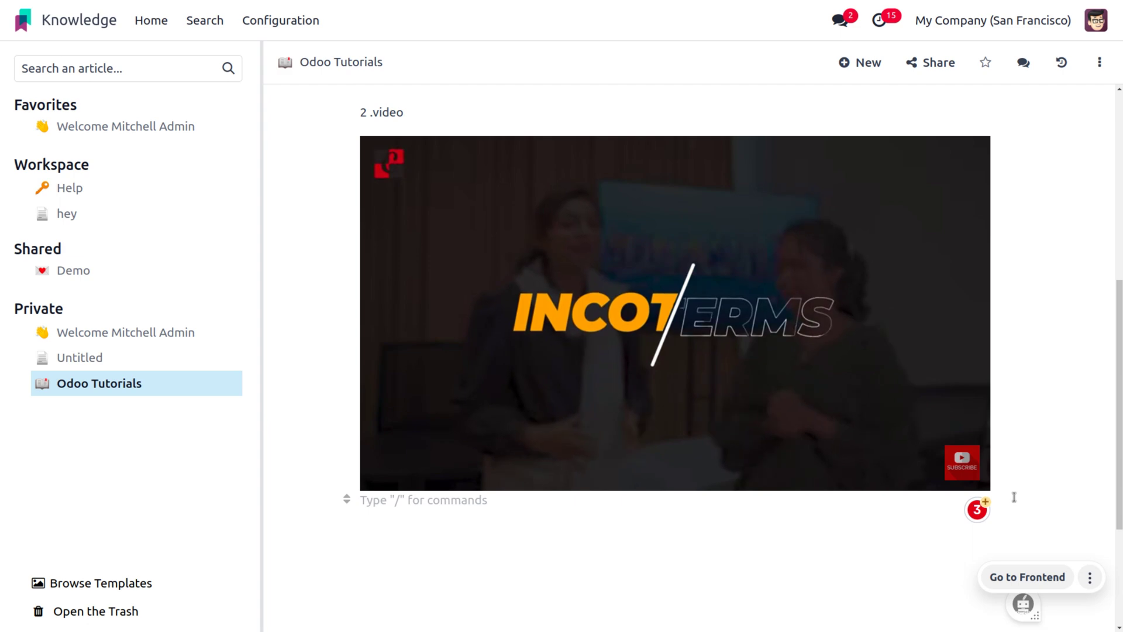
{"action": "key", "text": "Return"}
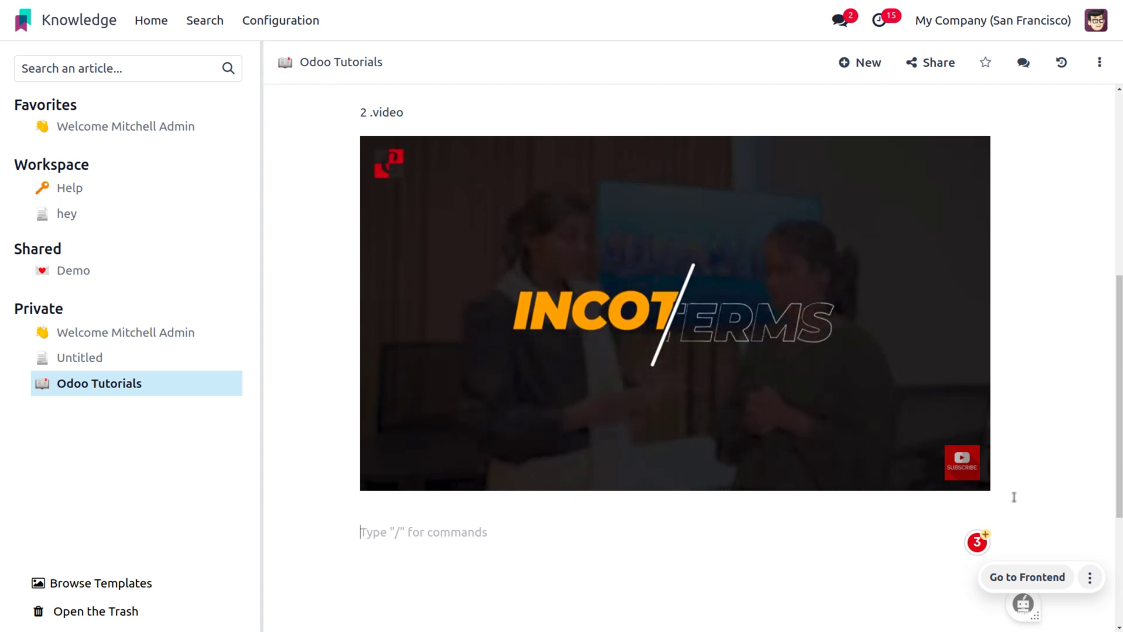
{"action": "type", "text": "3."}
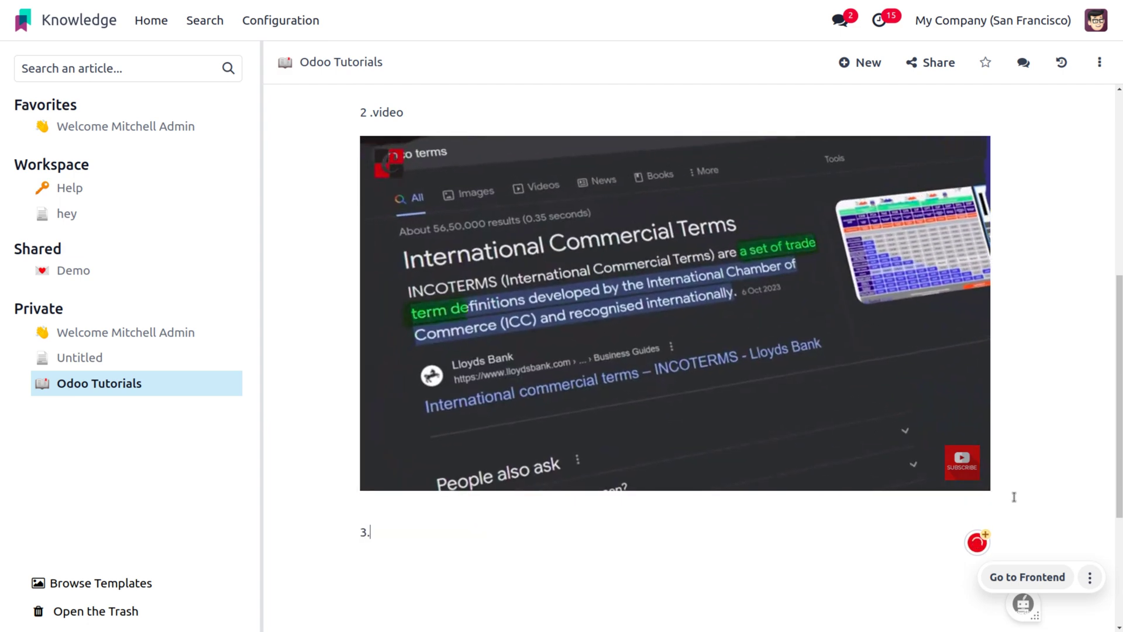
{"action": "type", "text": "chat gpt"}
{"action": "key", "text": "Return"}
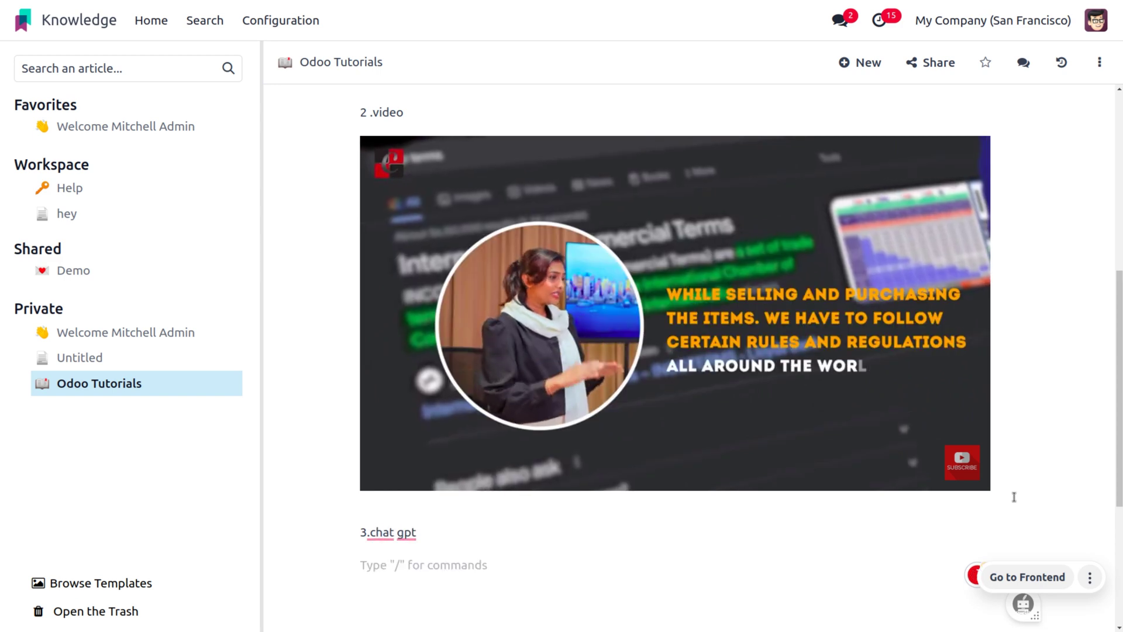
Step: Ask the AI generator 'what are the new features of odoo' and insert its answer
{"action": "type", "text": "/c"}
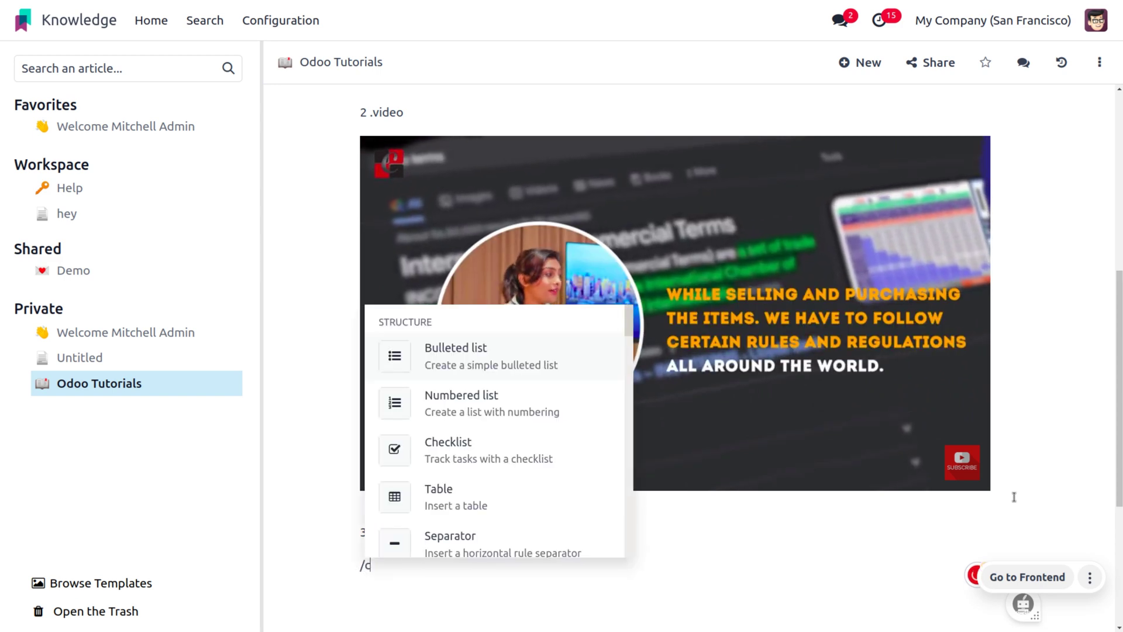
{"action": "type", "text": "ha"}
{"action": "key", "text": "Return"}
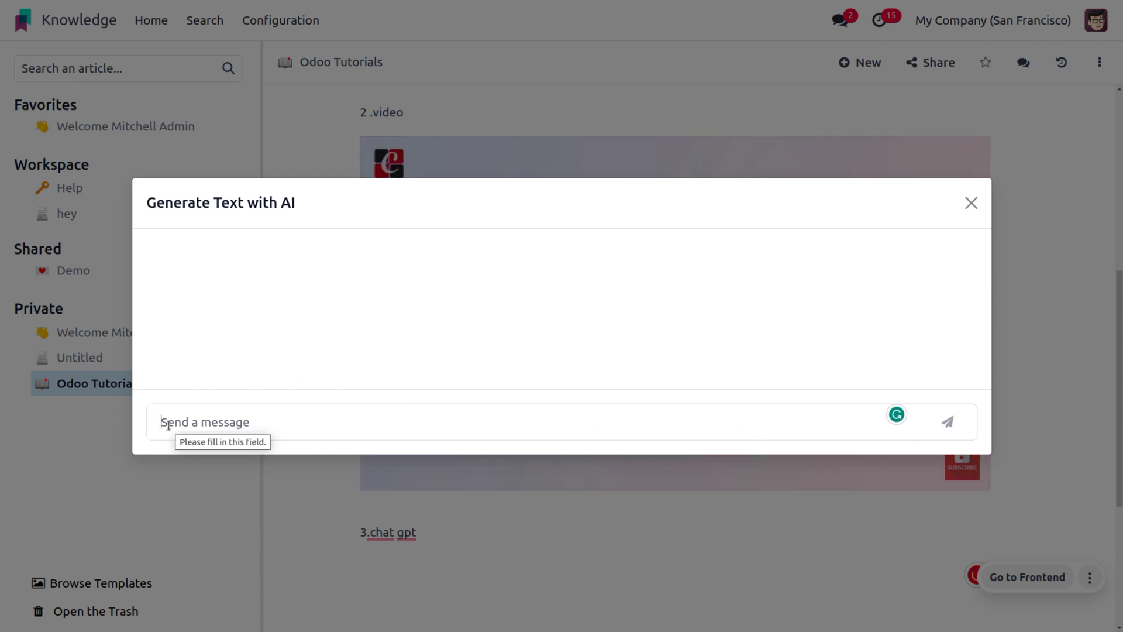
{"action": "type", "text": "what are the n"}
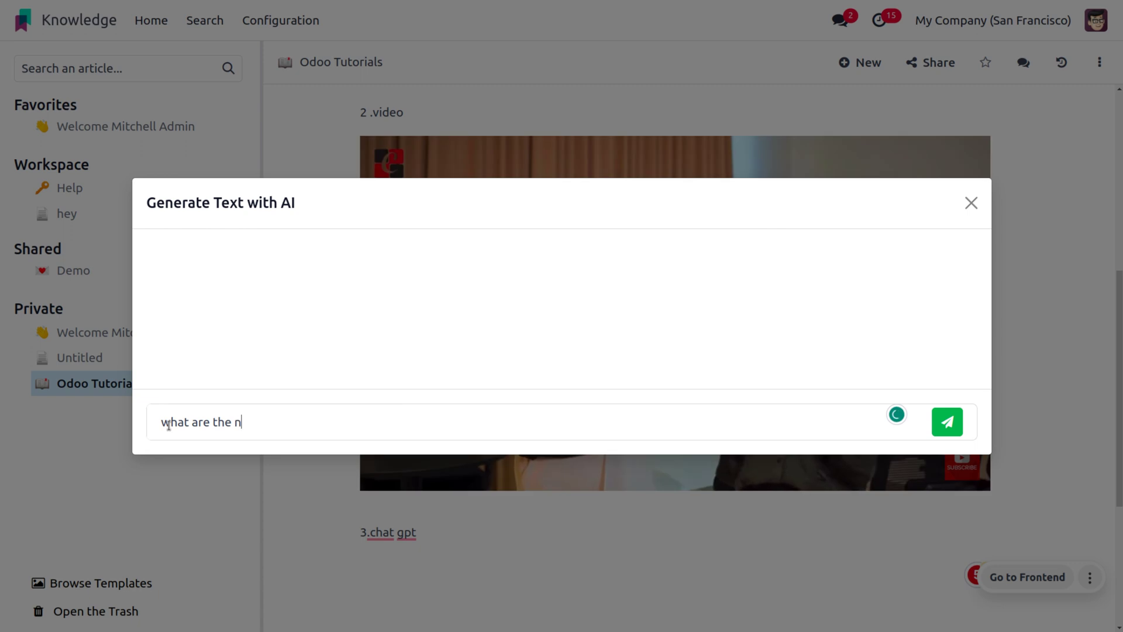
{"action": "type", "text": "ew features of odoo"}
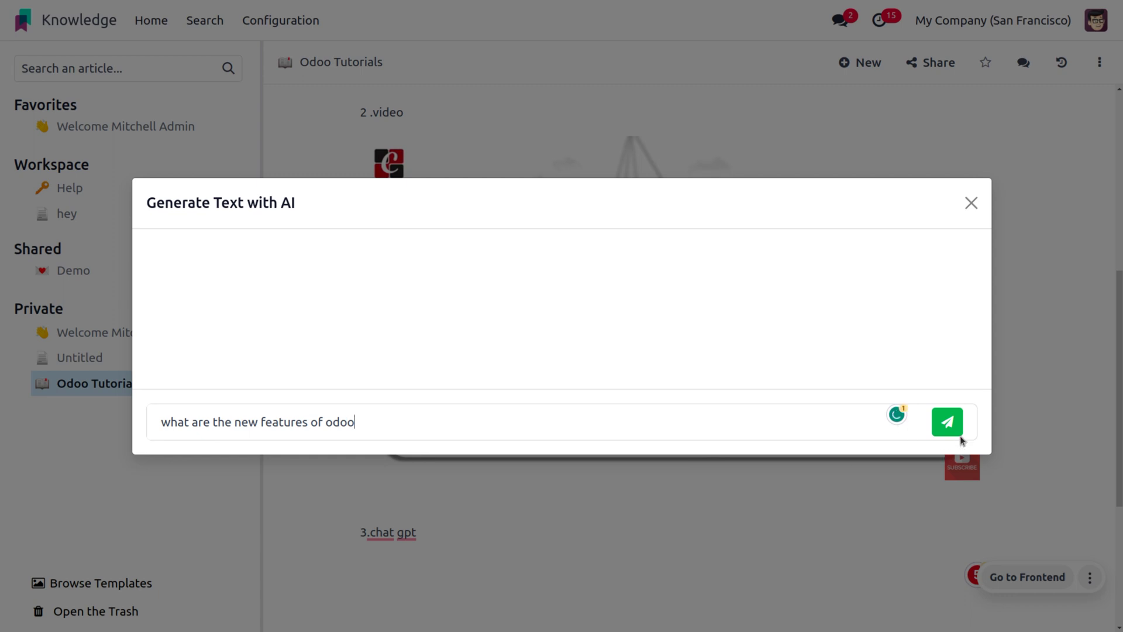
{"action": "left_click", "coordinate": [945, 419]}
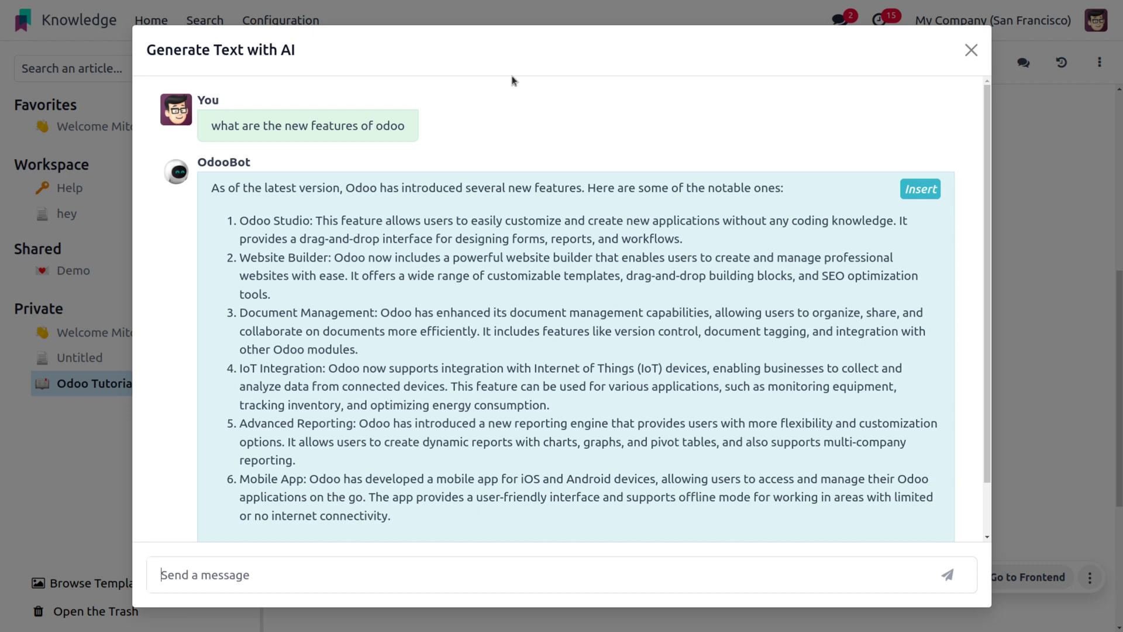
{"action": "scroll", "coordinate": [870, 281], "scroll_direction": "down", "scroll_amount": 2}
{"action": "scroll", "coordinate": [870, 281], "scroll_direction": "up", "scroll_amount": 2}
{"action": "left_click", "coordinate": [929, 185]}
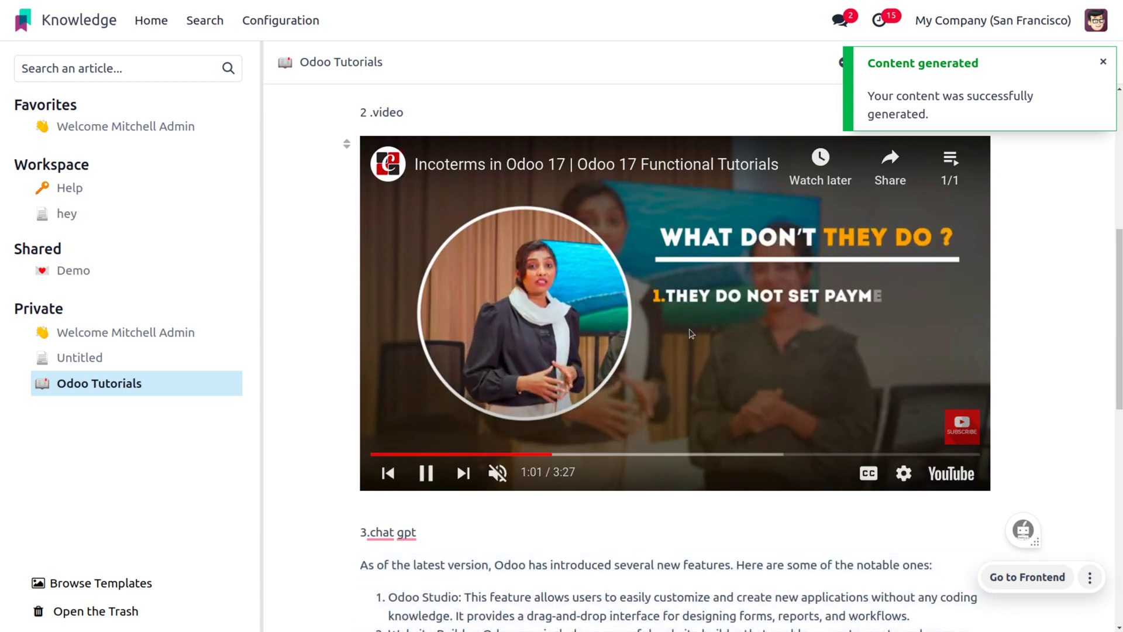
{"action": "scroll", "coordinate": [796, 388], "scroll_direction": "down", "scroll_amount": 4}
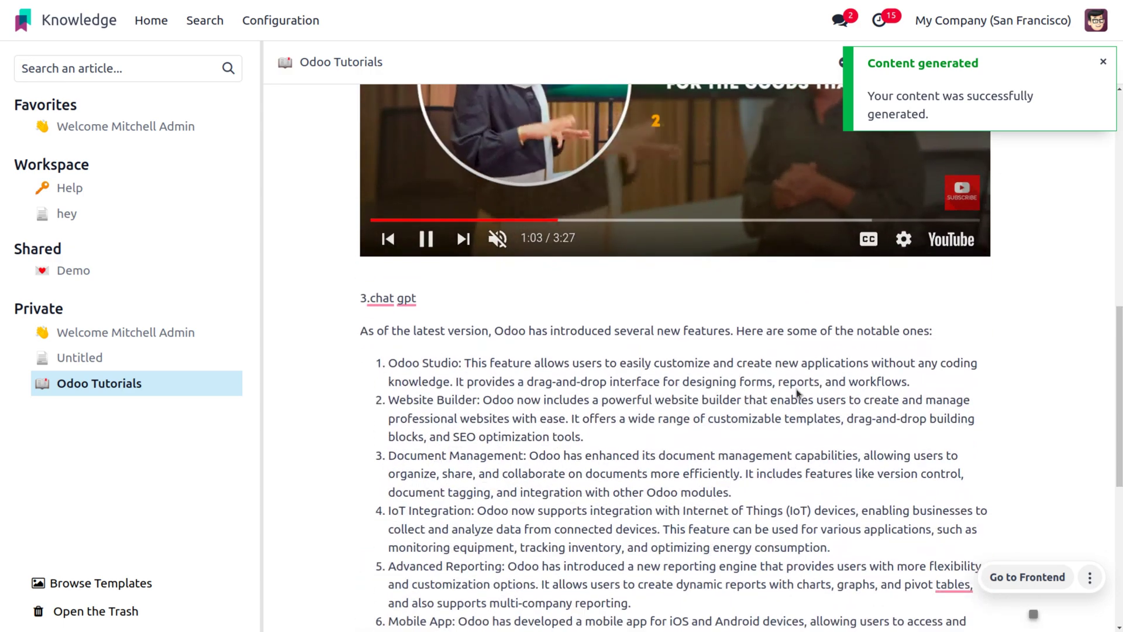
{"action": "scroll", "coordinate": [795, 388], "scroll_direction": "down", "scroll_amount": 5}
{"action": "scroll", "coordinate": [796, 388], "scroll_direction": "up", "scroll_amount": 9}
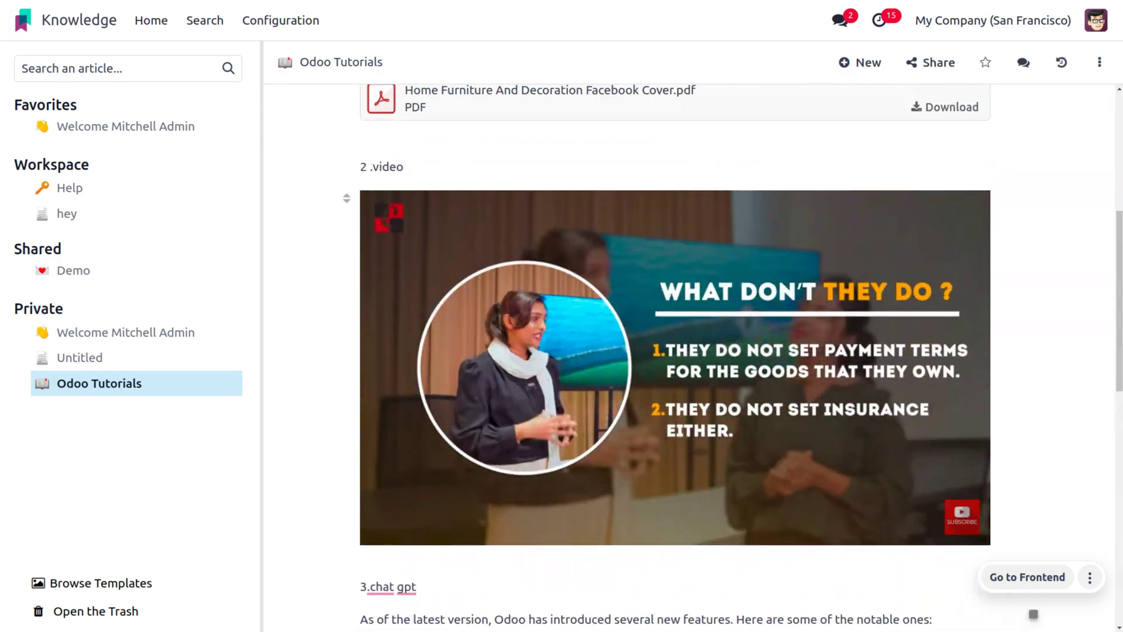
{"action": "scroll", "coordinate": [679, 350], "scroll_direction": "up", "scroll_amount": 6}
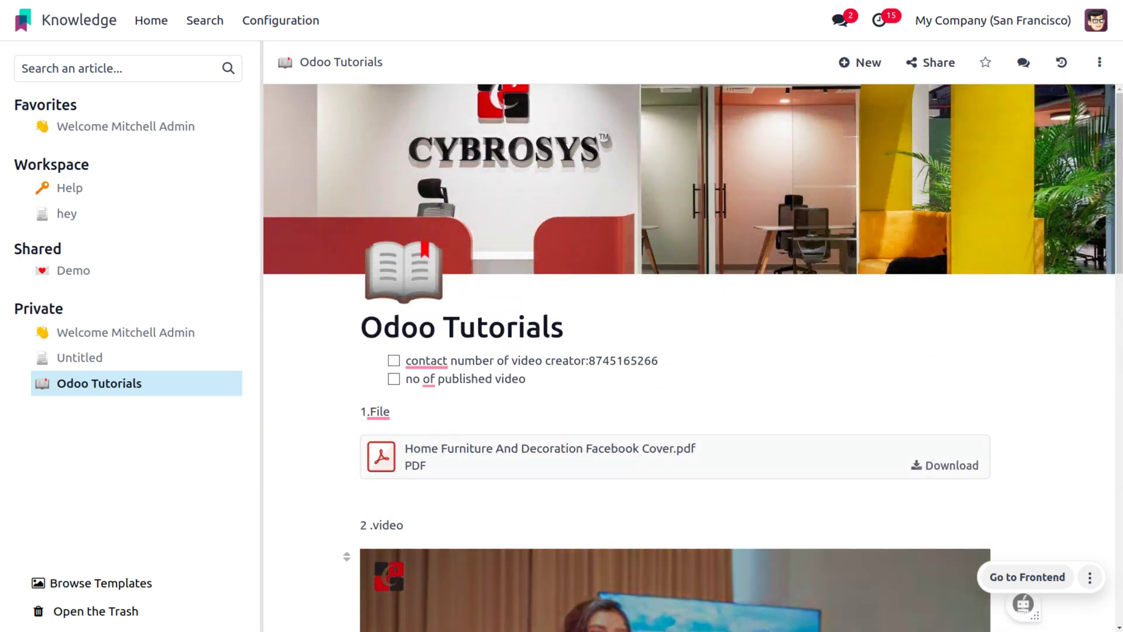
{"action": "scroll", "coordinate": [678, 351], "scroll_direction": "down", "scroll_amount": 6}
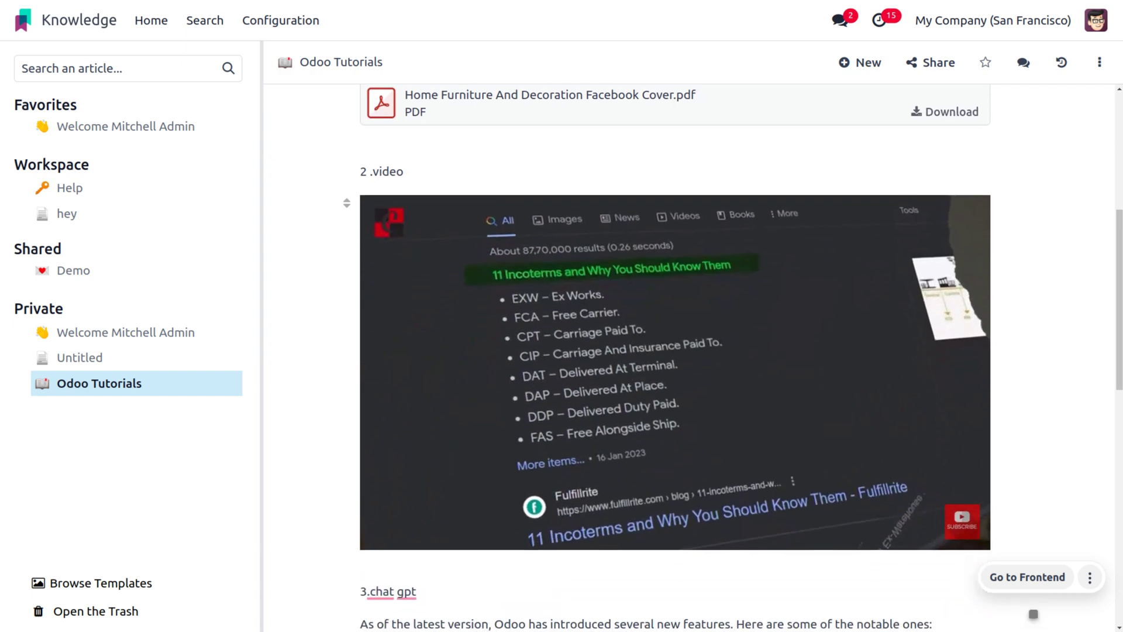
{"action": "scroll", "coordinate": [678, 351], "scroll_direction": "down", "scroll_amount": 5}
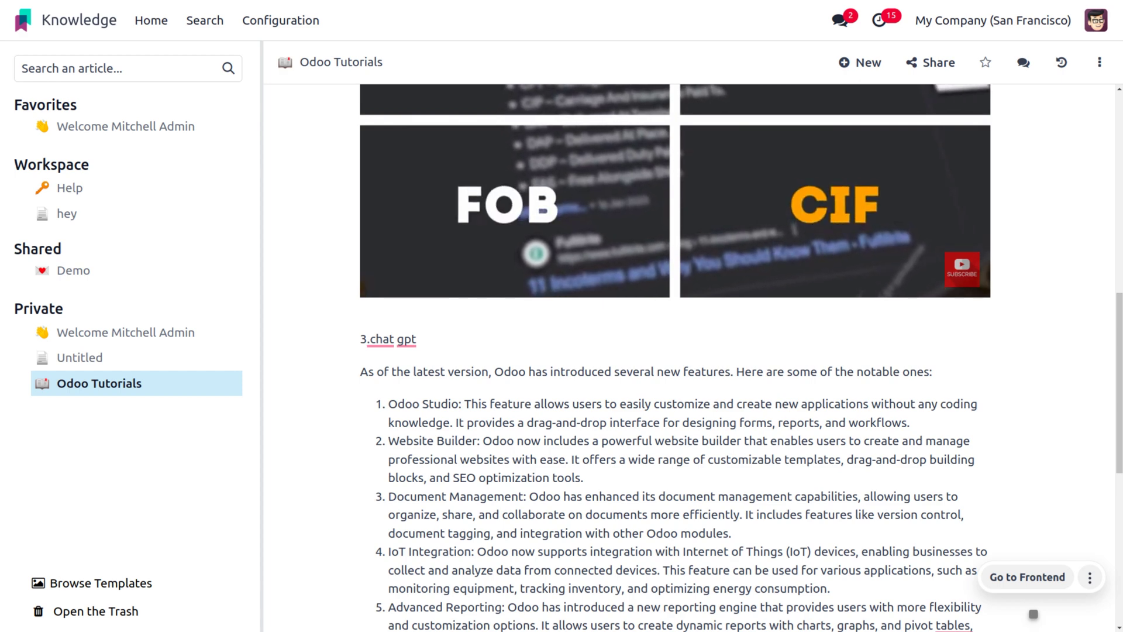
{"action": "scroll", "coordinate": [689, 358], "scroll_direction": "up", "scroll_amount": 8}
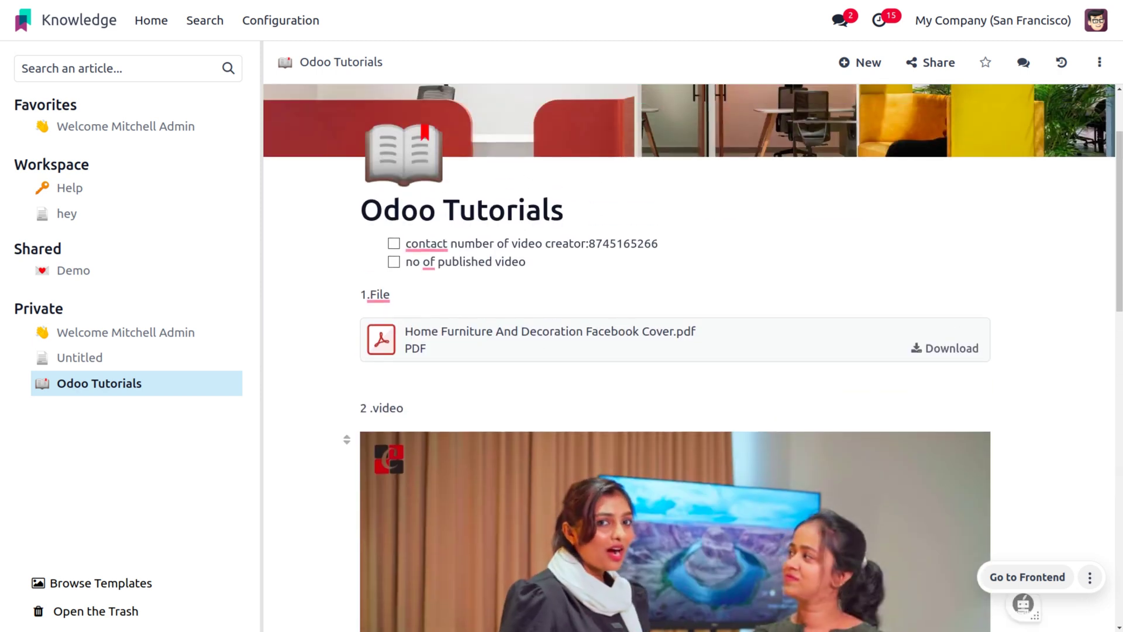
{"action": "scroll", "coordinate": [689, 358], "scroll_direction": "up", "scroll_amount": 2}
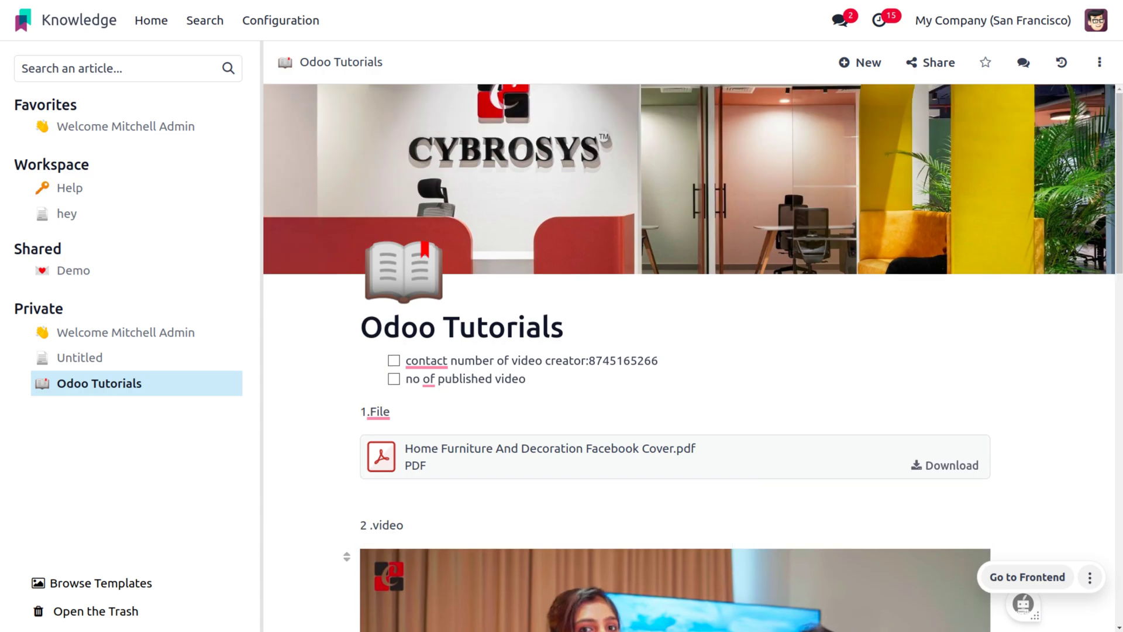
{"action": "scroll", "coordinate": [689, 358], "scroll_direction": "down", "scroll_amount": 10}
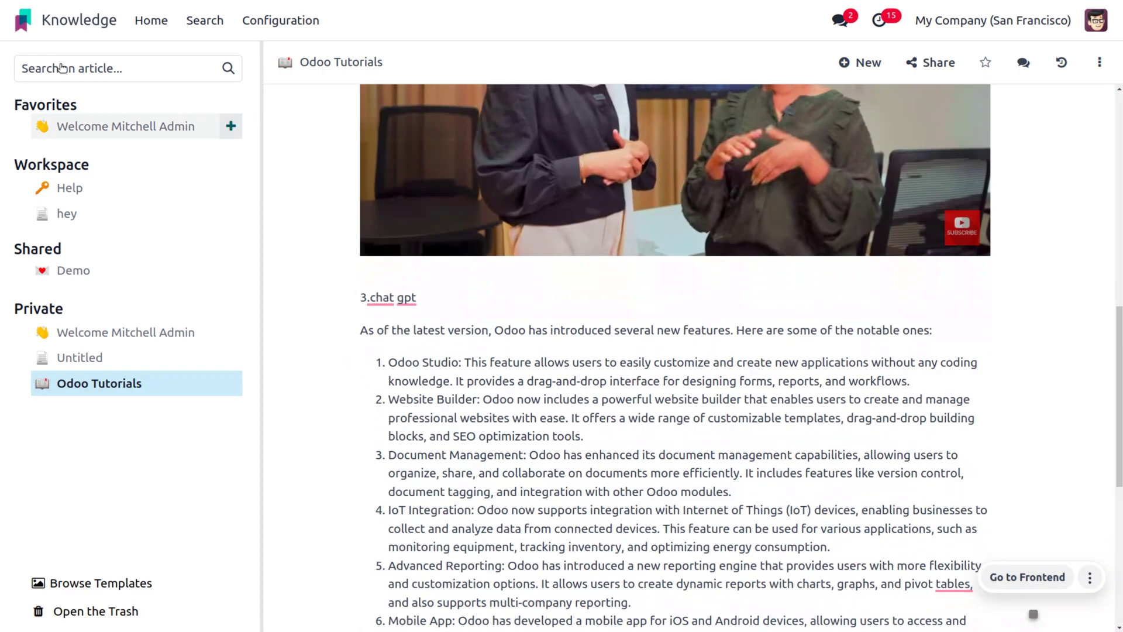
Step: Open the Project app from the main apps menu
{"action": "left_click", "coordinate": [17, 21]}
{"action": "type", "text": "pro"}
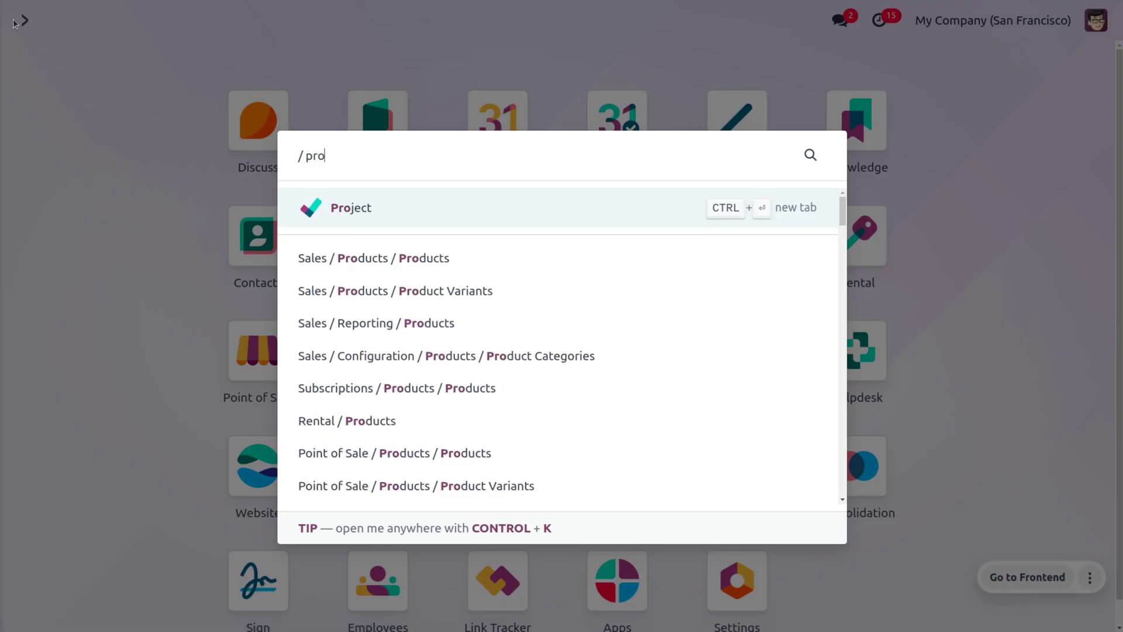
{"action": "key", "text": "Return"}
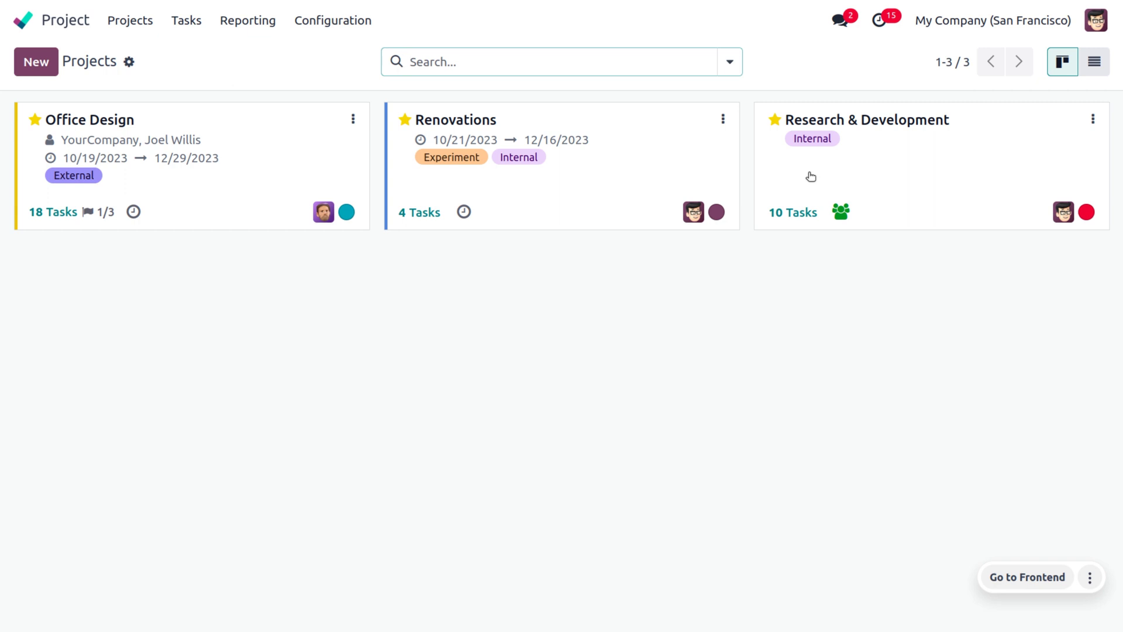
Step: Create a new project named 'Odoo Tutorials'
{"action": "key", "text": "alt+c"}
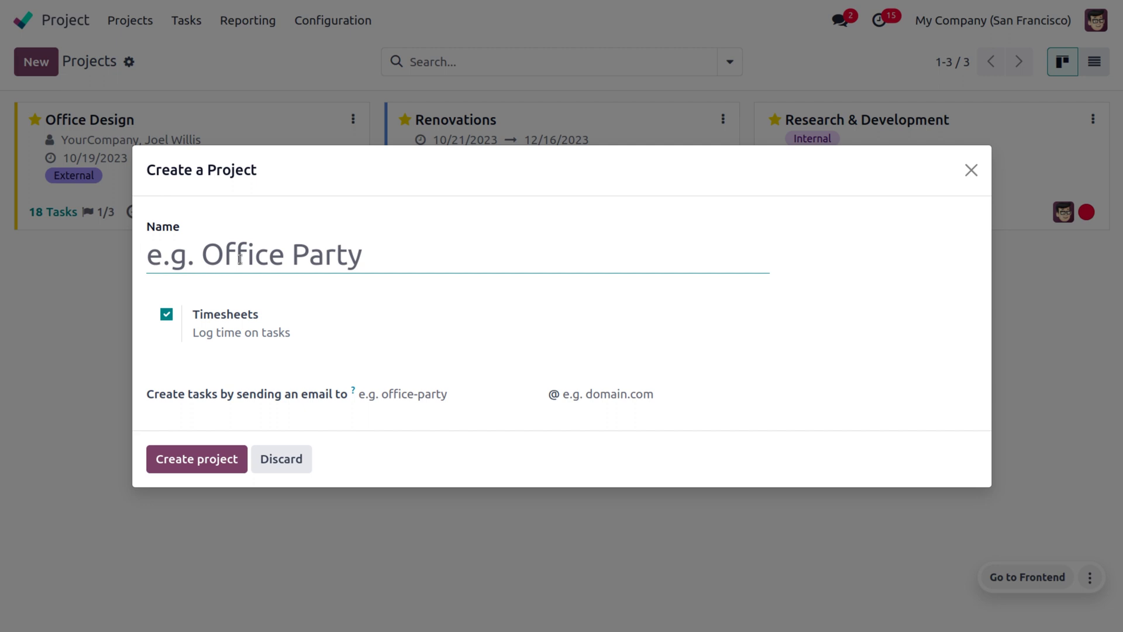
{"action": "type", "text": "Odoo Tutoria"}
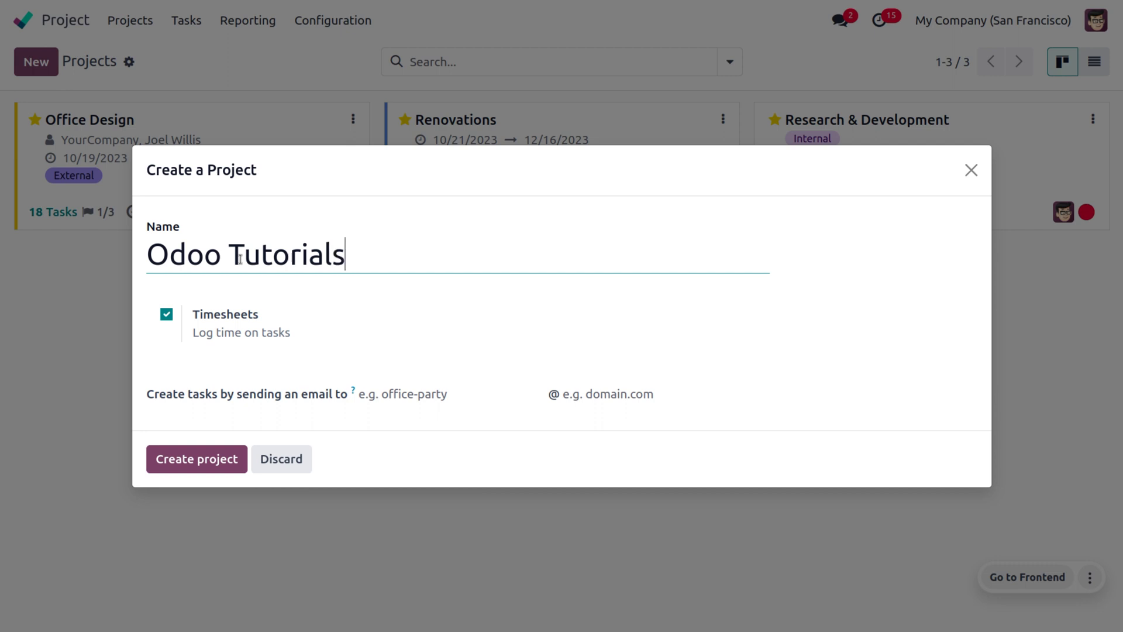
{"action": "type", "text": "ls"}
{"action": "left_click", "coordinate": [177, 461]}
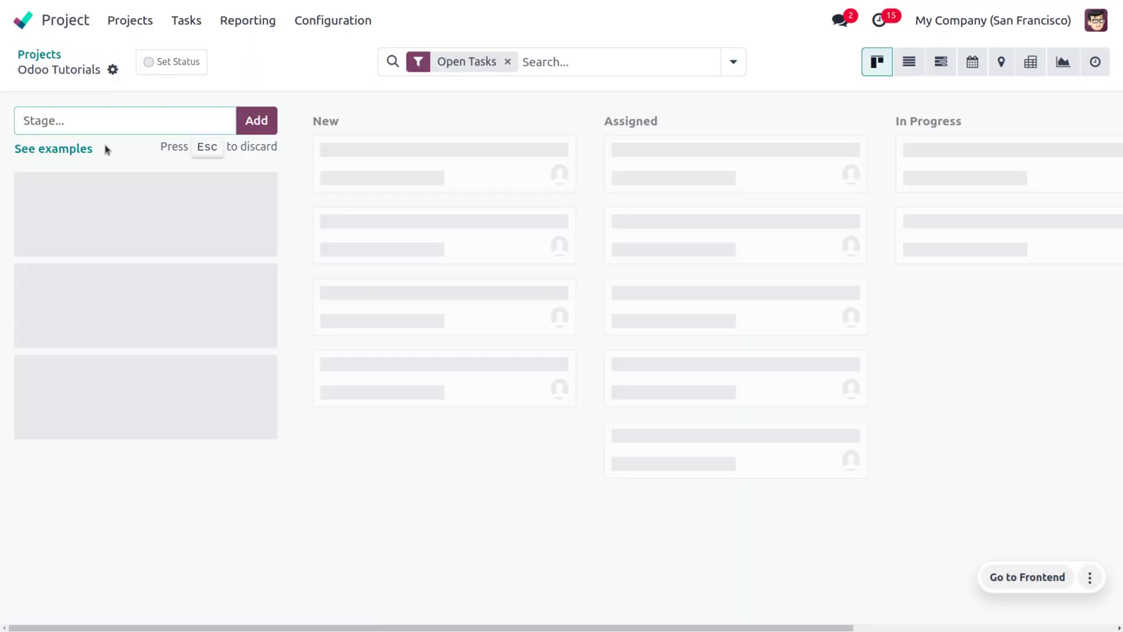
Step: Add the stages 'new' and 'in progress' to the project board
{"action": "type", "text": "new"}
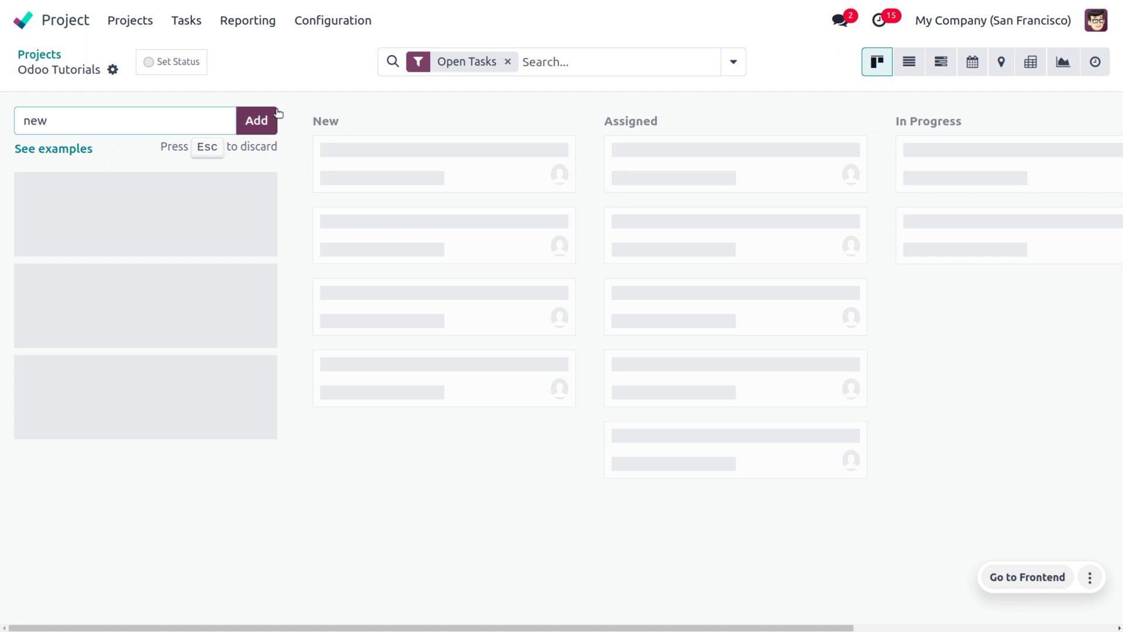
{"action": "left_click", "coordinate": [249, 116]}
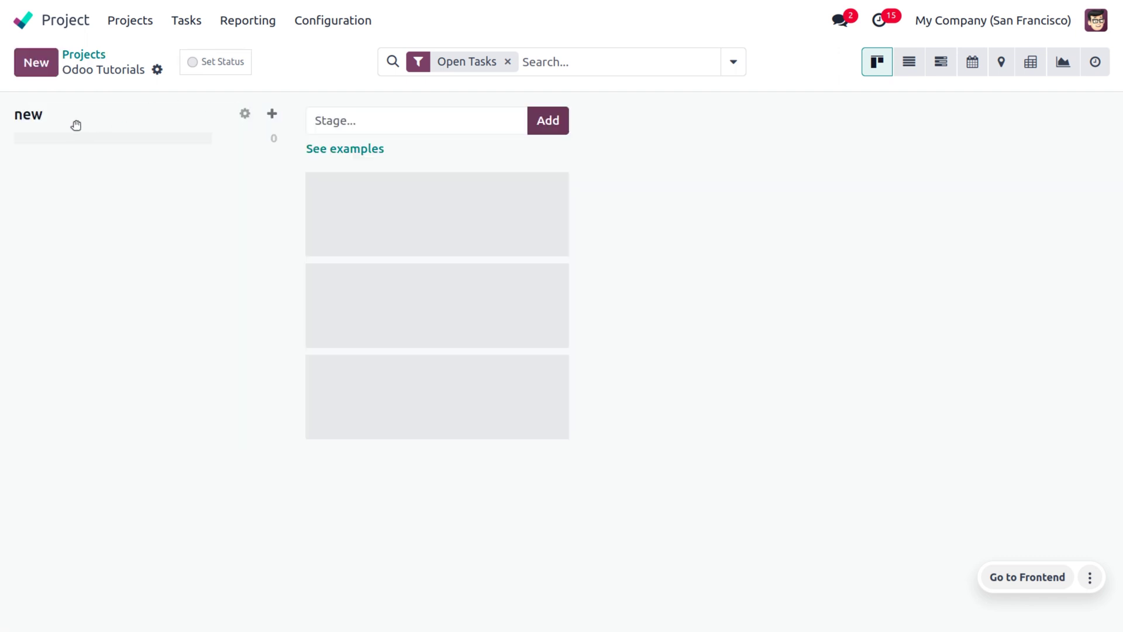
{"action": "left_click", "coordinate": [325, 119]}
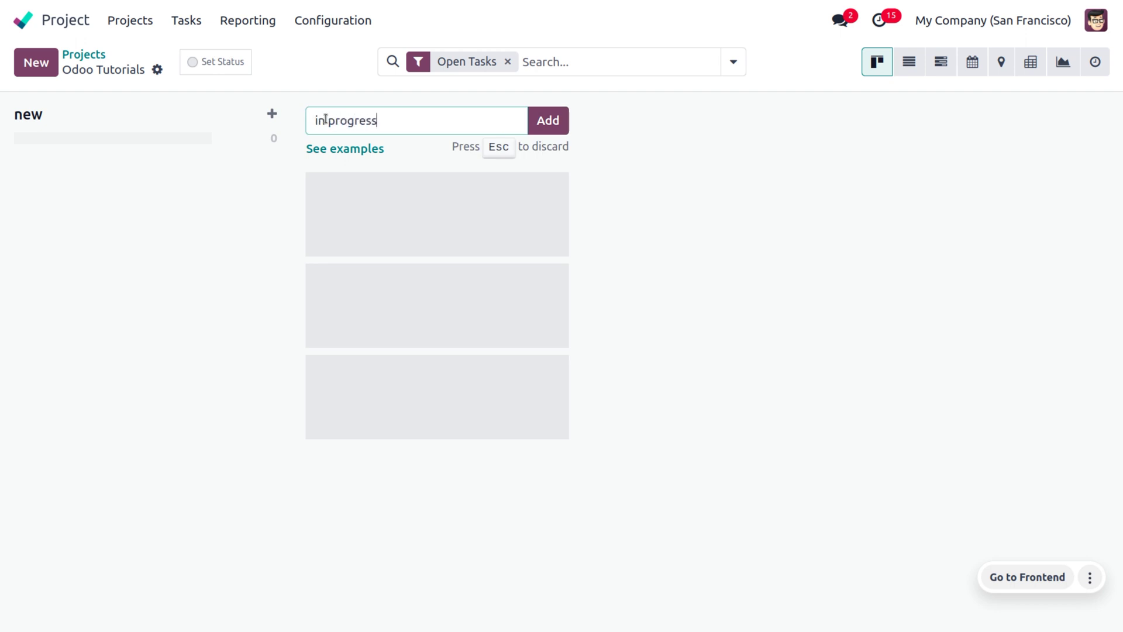
{"action": "left_click", "coordinate": [543, 125]}
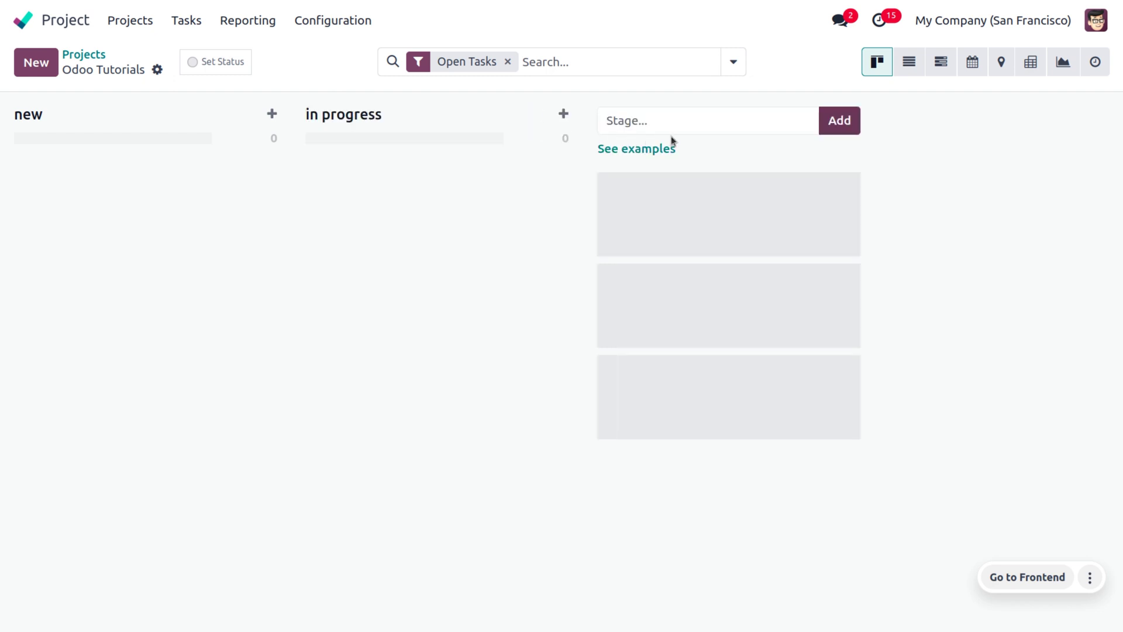
{"action": "left_click", "coordinate": [681, 125]}
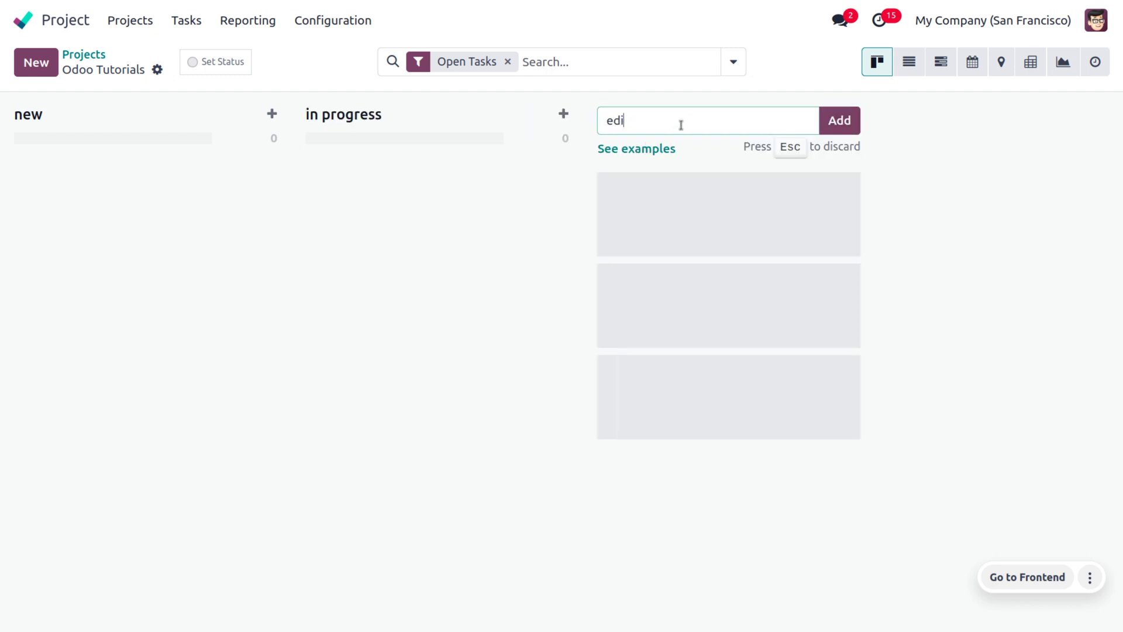
{"action": "key", "text": "Escape"}
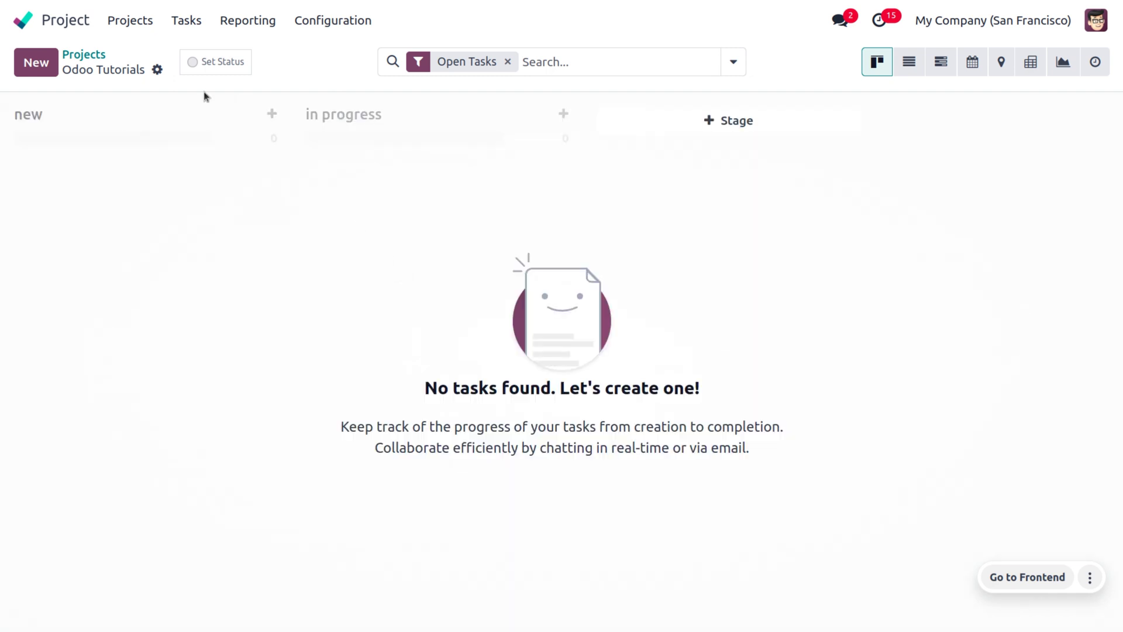
Step: Draft a Webhook task in the new stage assigned to the admin user
{"action": "left_click", "coordinate": [272, 115]}
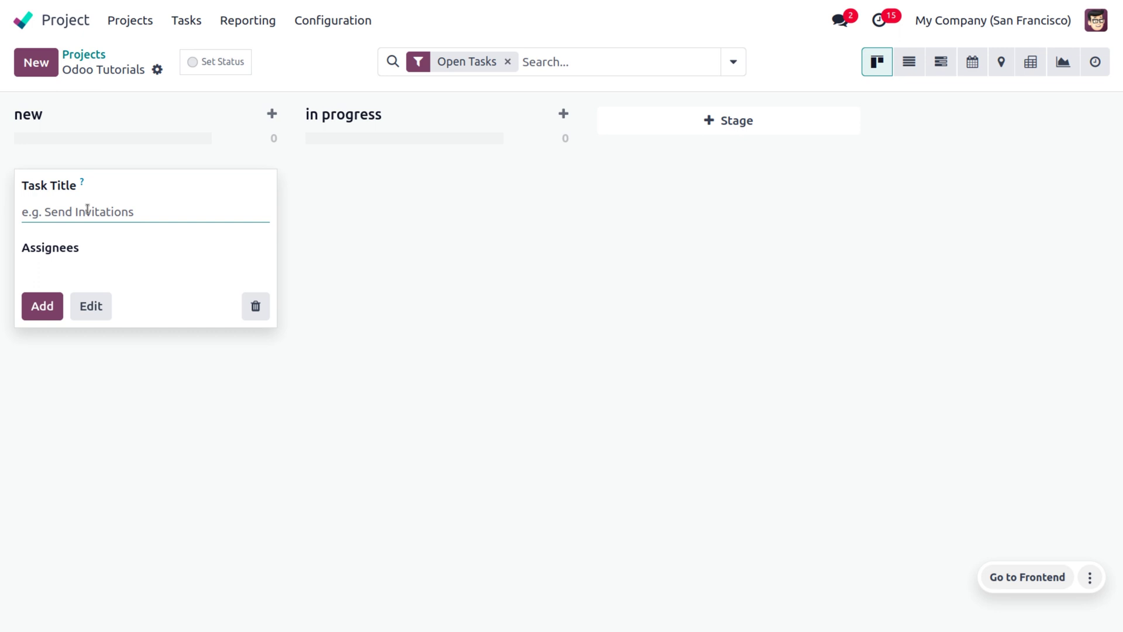
{"action": "type", "text": "Webhoo"}
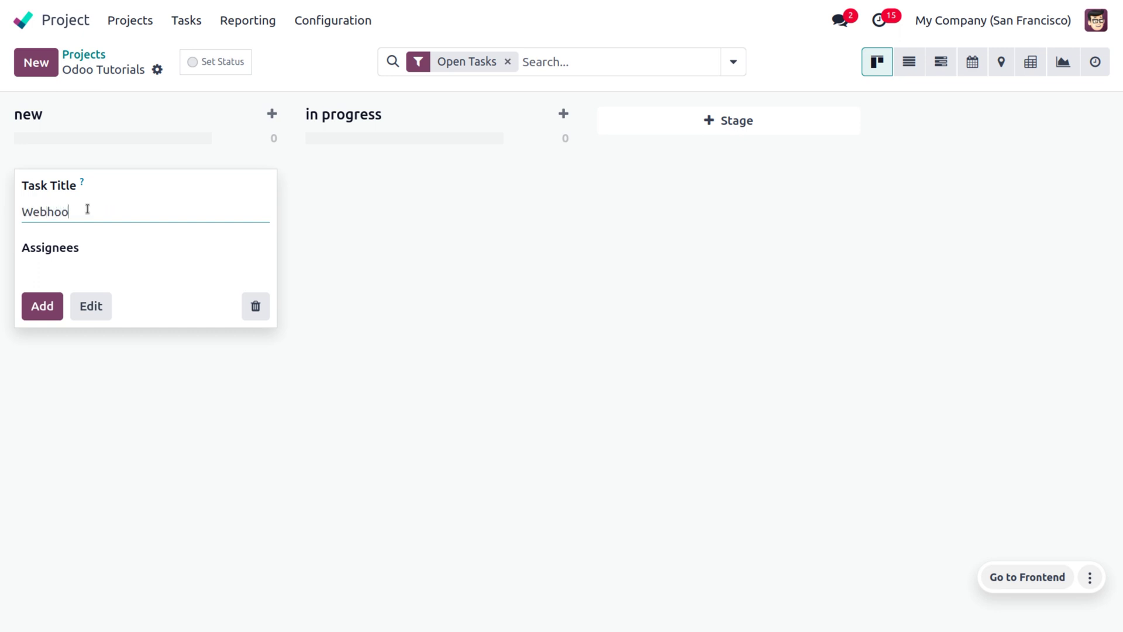
{"action": "left_click", "coordinate": [74, 267]}
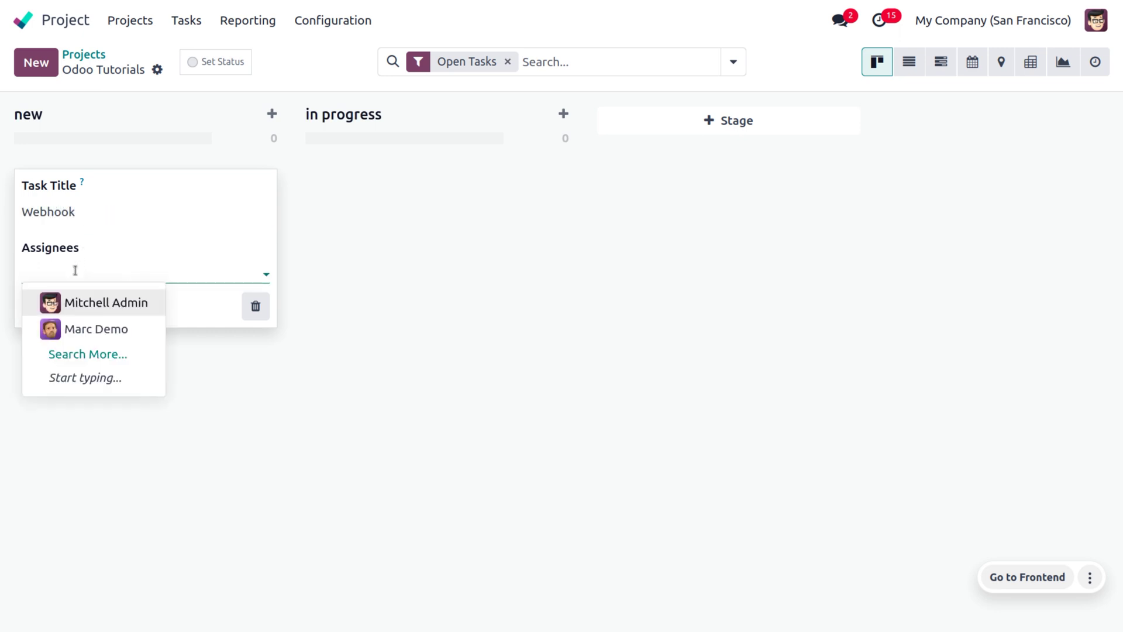
{"action": "left_click", "coordinate": [75, 302]}
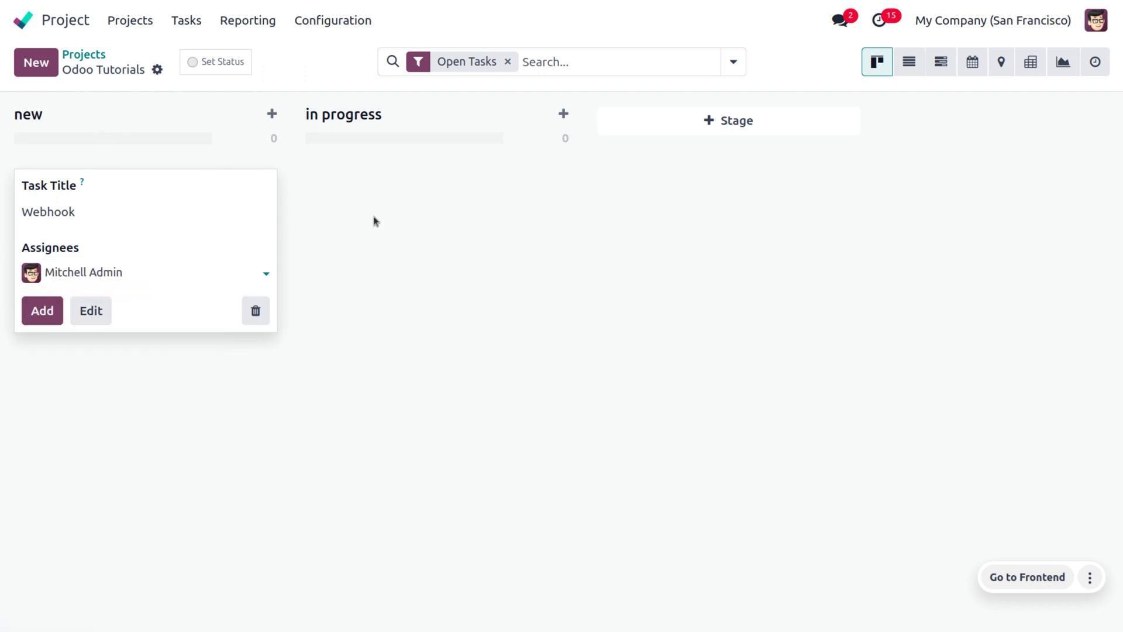
Step: Choose Knowledge > Insert view in article from the project view's gear menu
{"action": "left_click", "coordinate": [157, 70]}
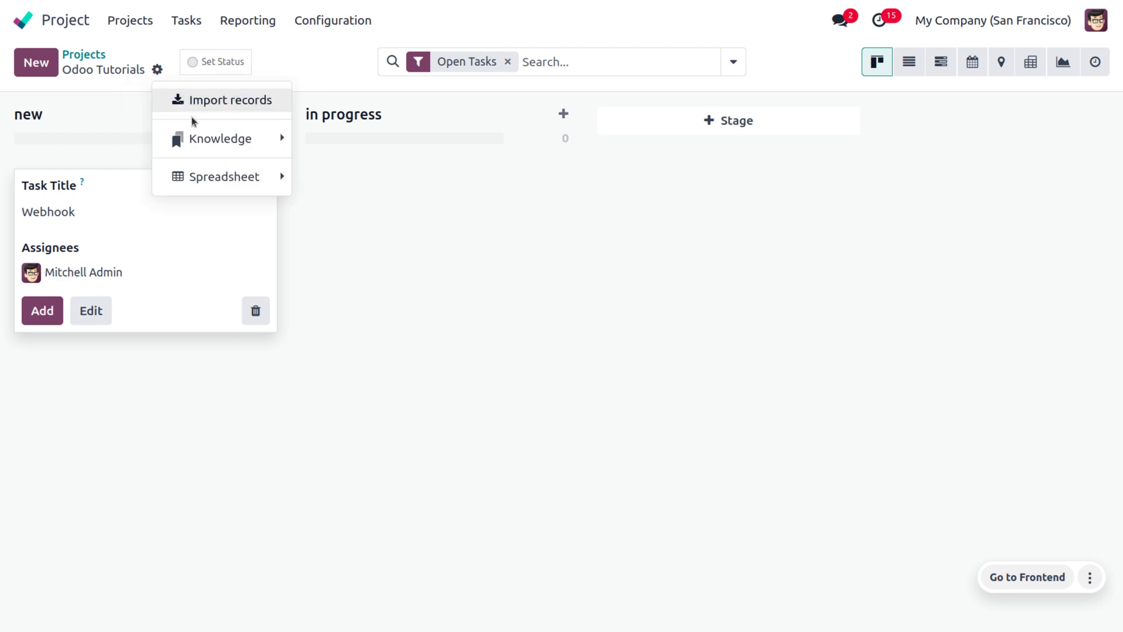
{"action": "left_click", "coordinate": [209, 144]}
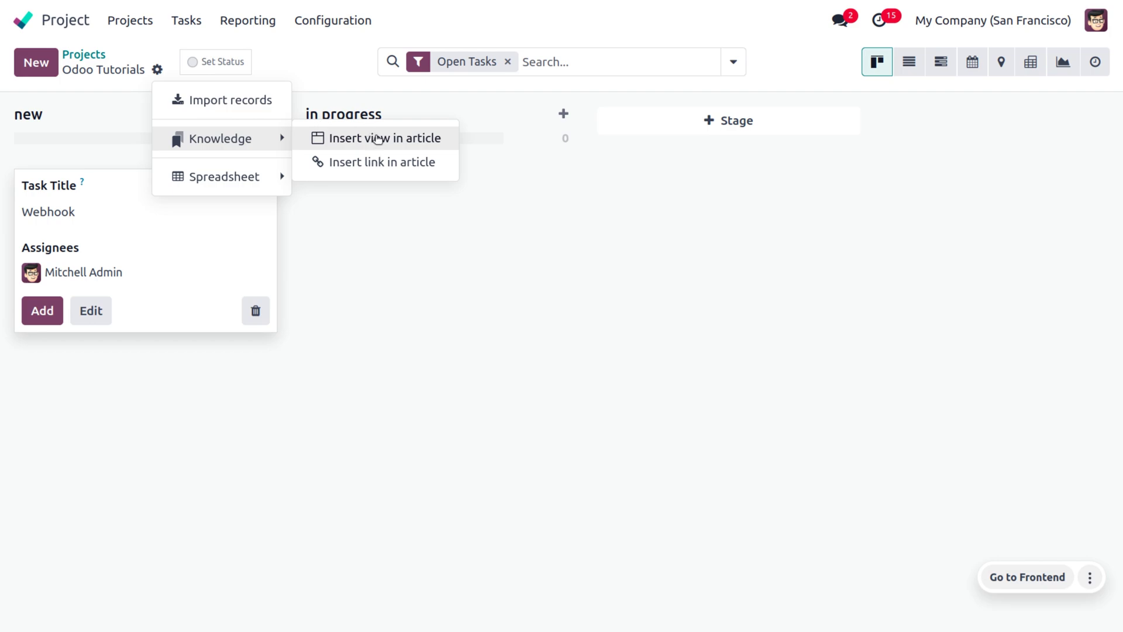
{"action": "left_click", "coordinate": [378, 139]}
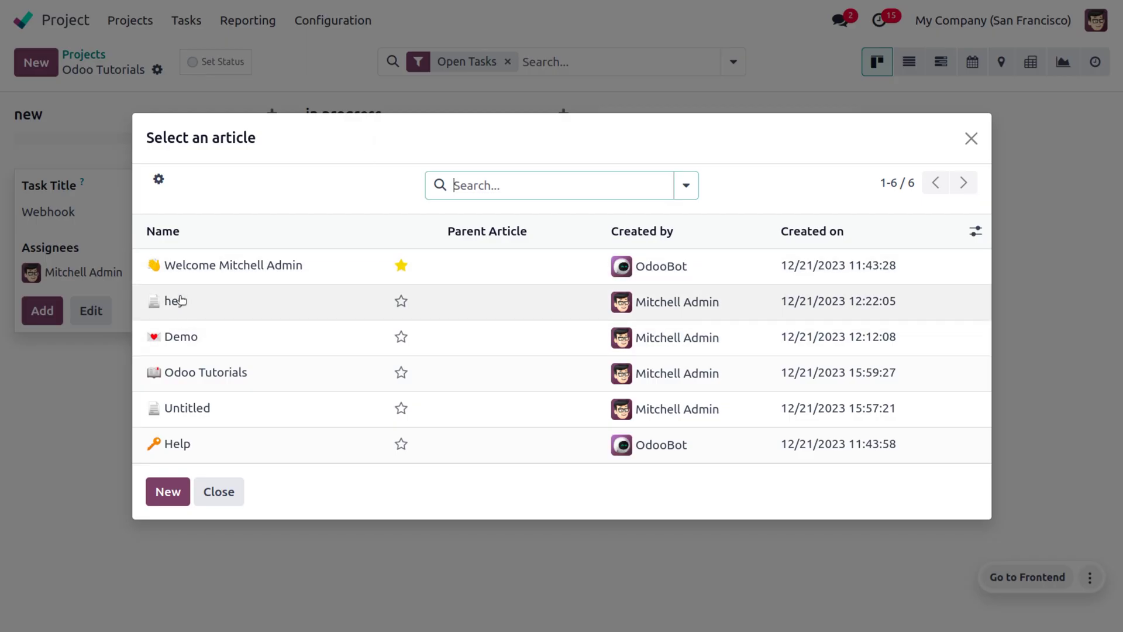
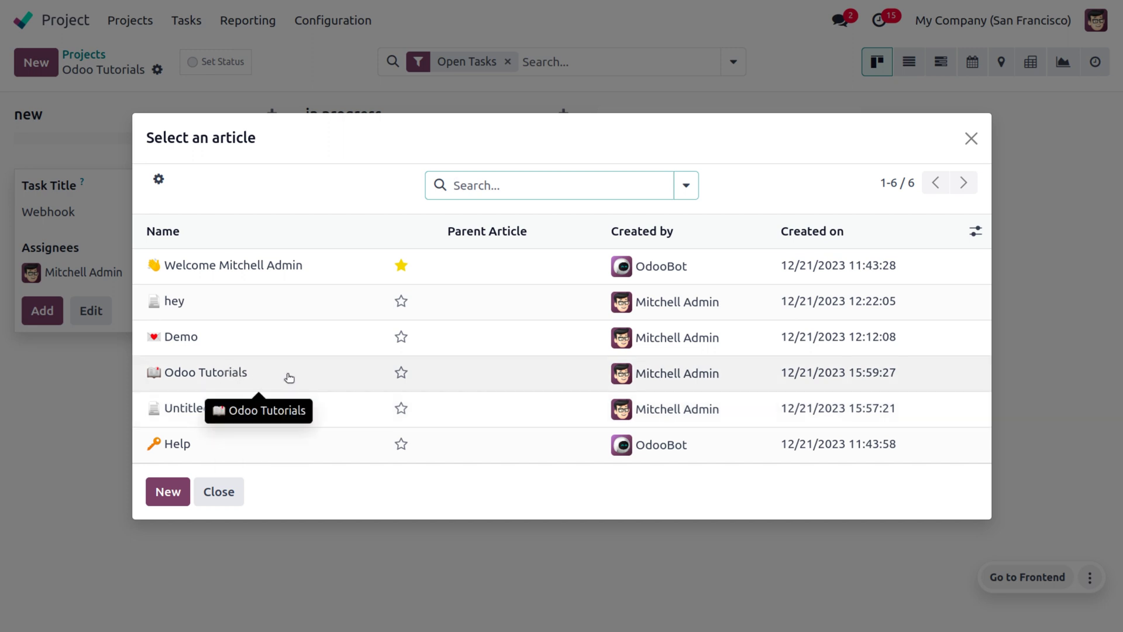
Step: Open the Odoo Tutorials article and begin a new task in the embedded board's 'new' column
{"action": "left_click", "coordinate": [290, 378]}
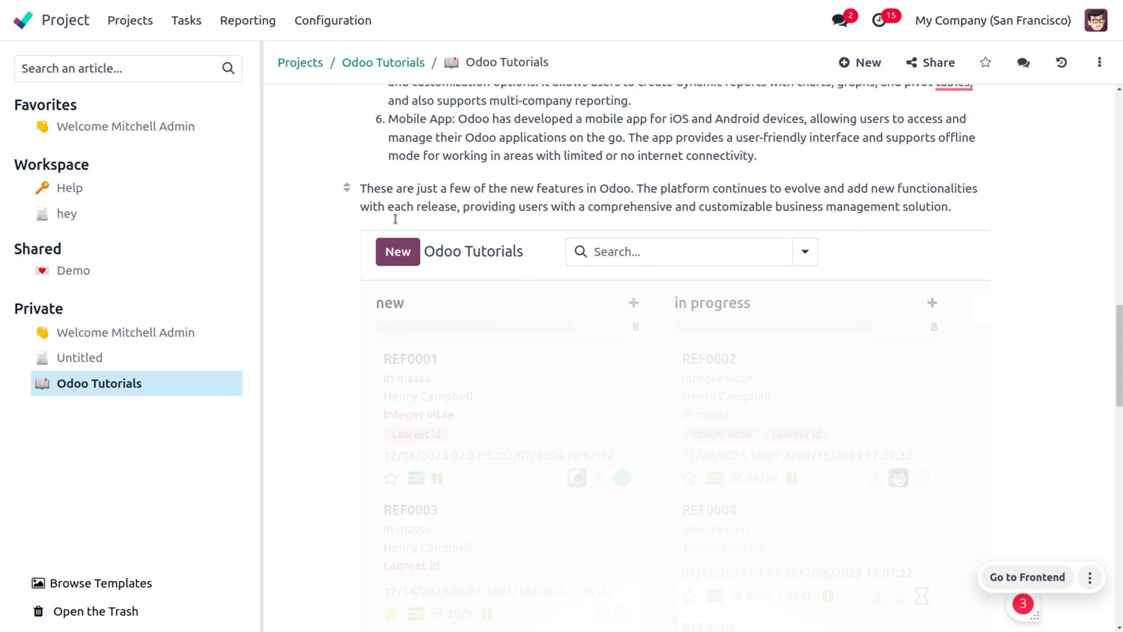
{"action": "left_click", "coordinate": [397, 252]}
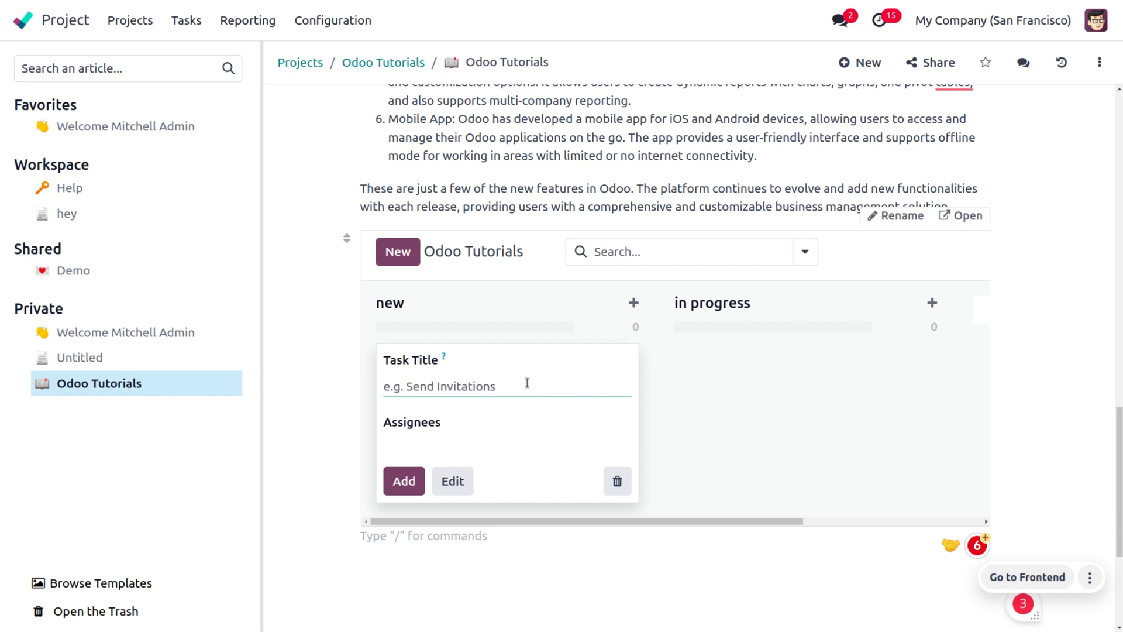
Step: Create a 'python tutorial' task assigned to the admin user in the 'new' column
{"action": "type", "text": "python tutorial"}
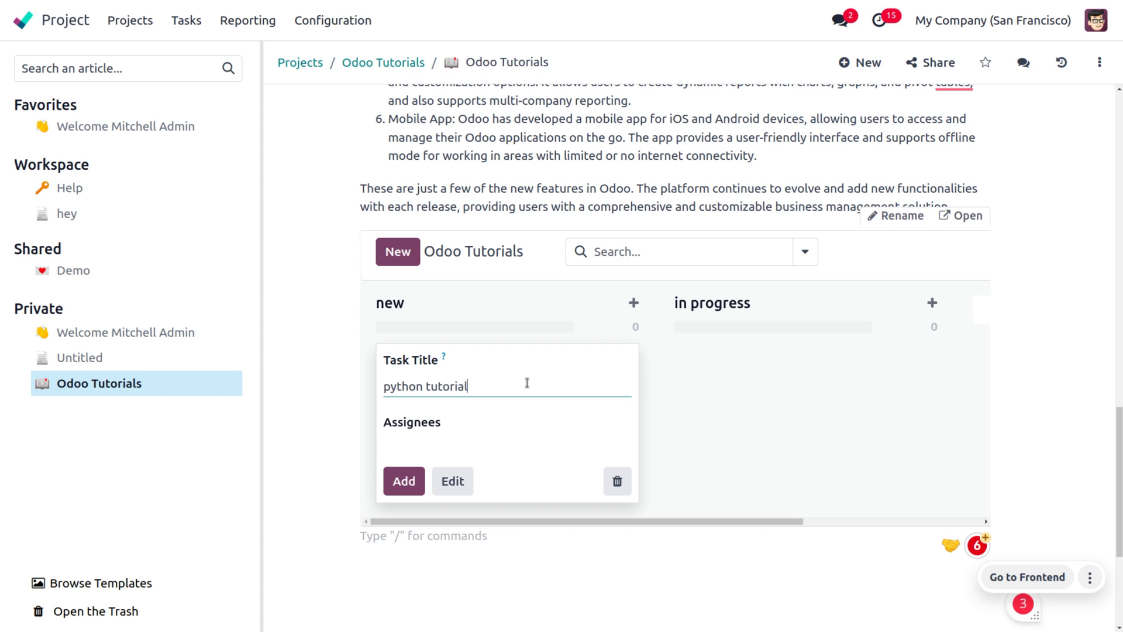
{"action": "left_click", "coordinate": [433, 440]}
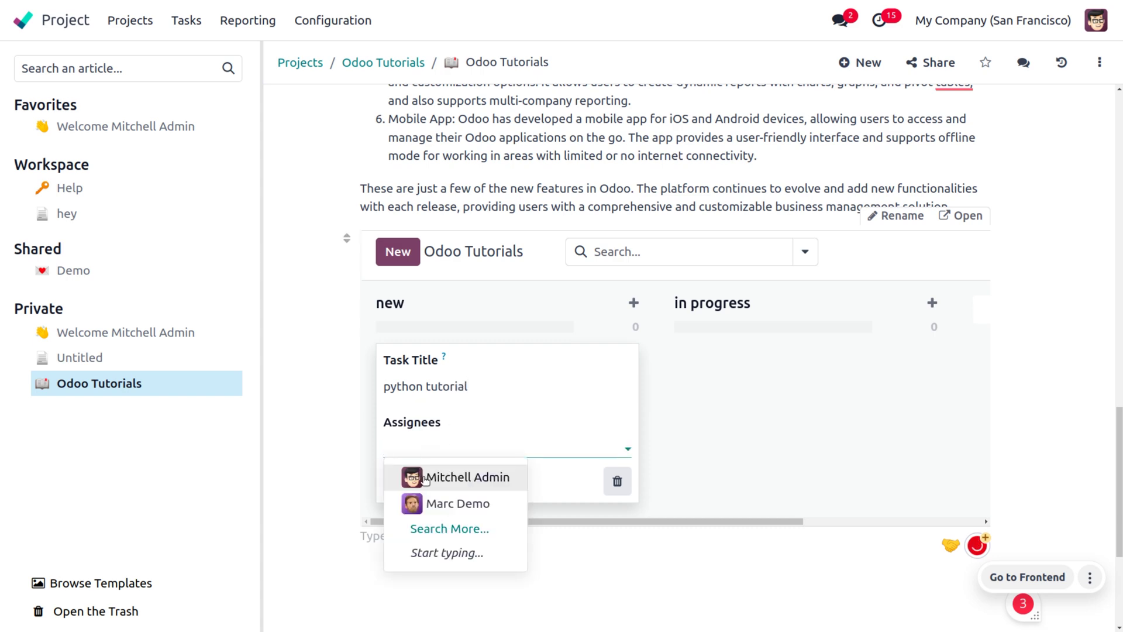
{"action": "left_click", "coordinate": [444, 477]}
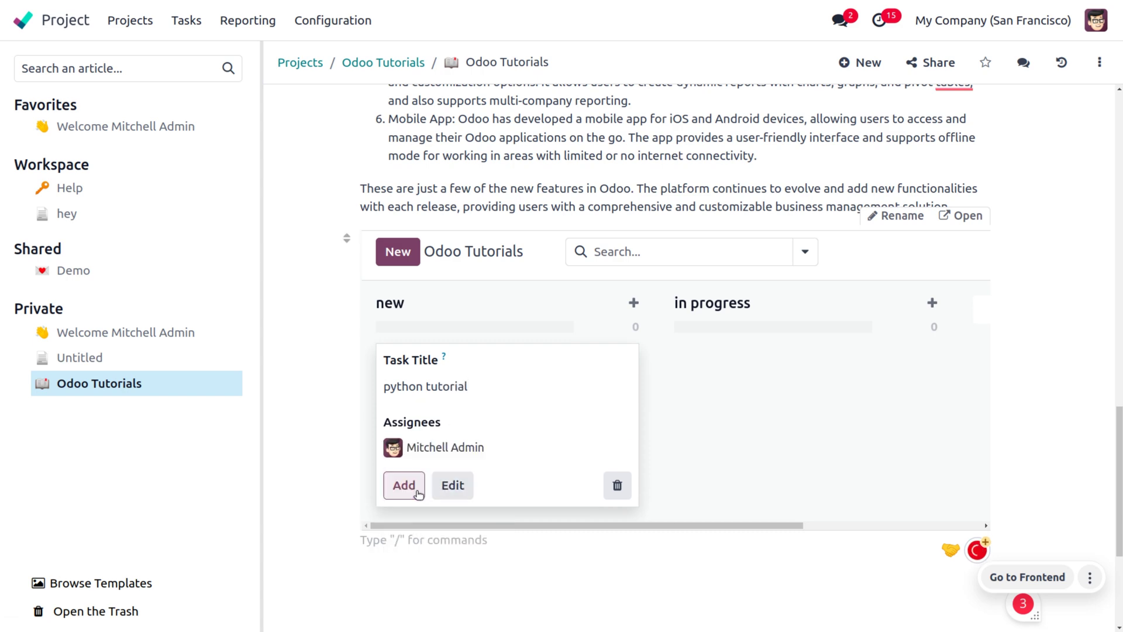
{"action": "left_click", "coordinate": [403, 485]}
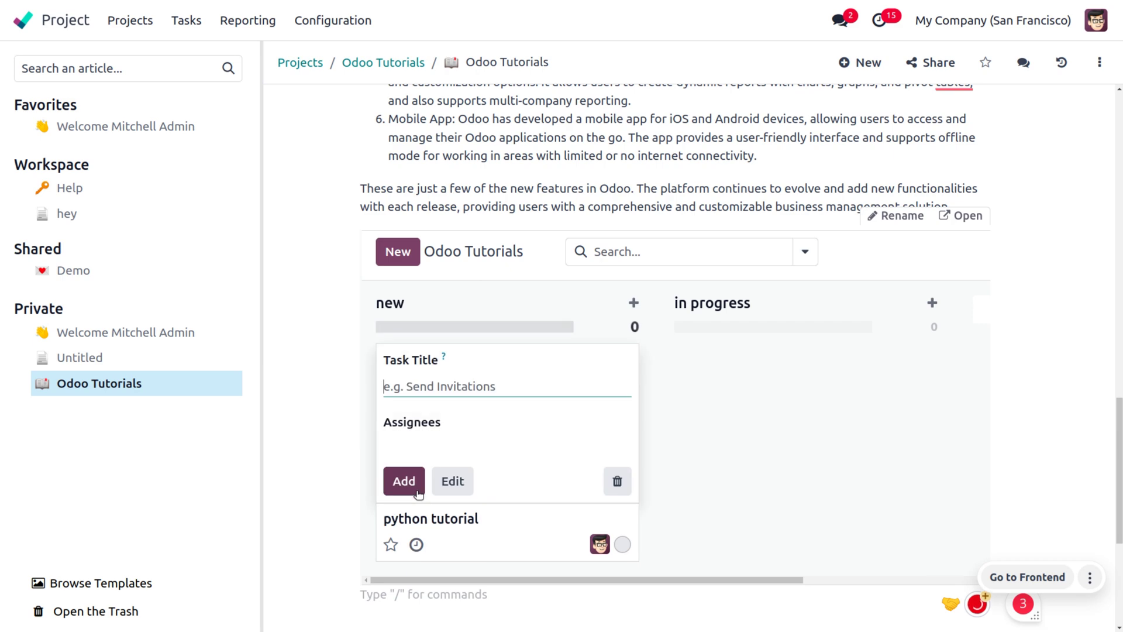
{"action": "left_click", "coordinate": [690, 373]}
Step: Move the python tutorial task to in progress and add an 'editing' stage column
{"action": "left_click_drag", "start_coordinate": [645, 359], "coordinate": [806, 370]}
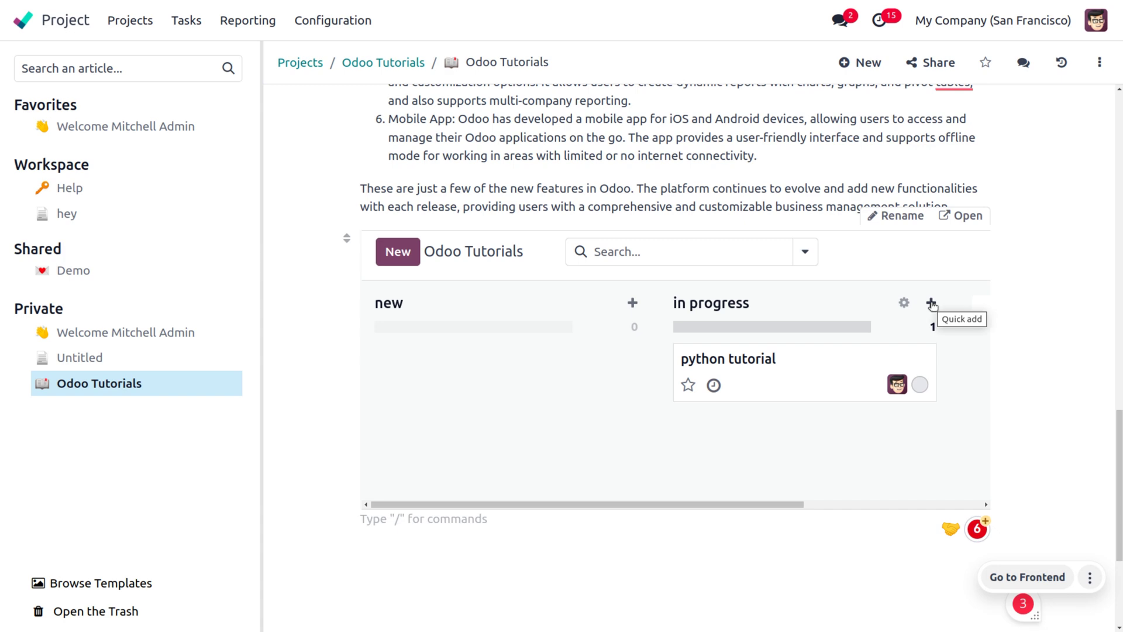
{"action": "scroll", "coordinate": [931, 304], "scroll_direction": "right", "scroll_amount": 3}
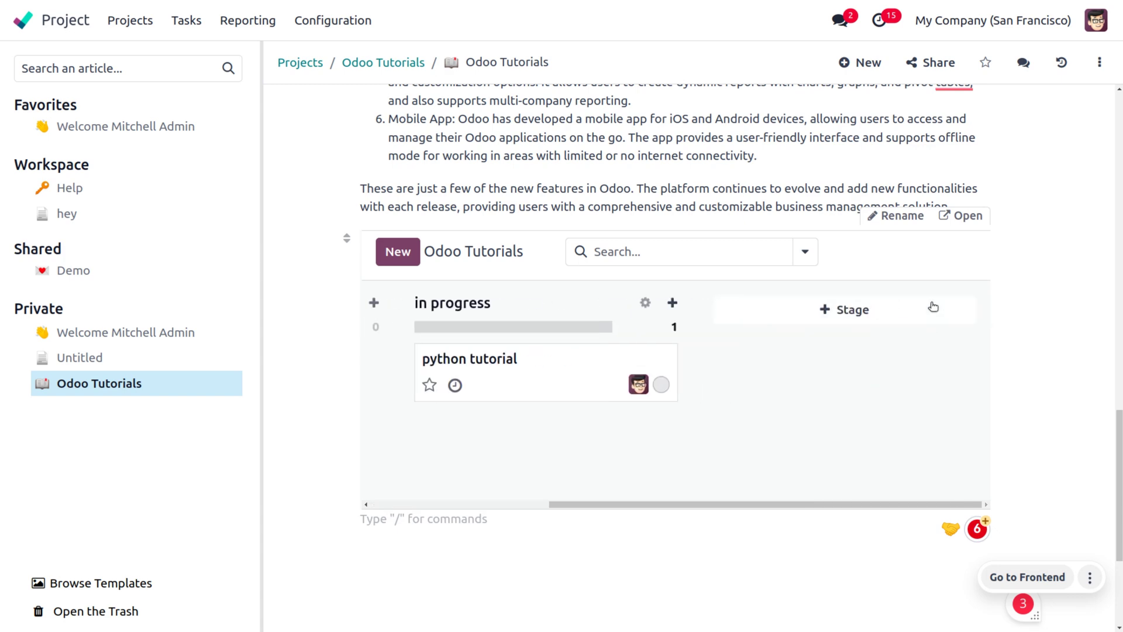
{"action": "left_click", "coordinate": [673, 304]}
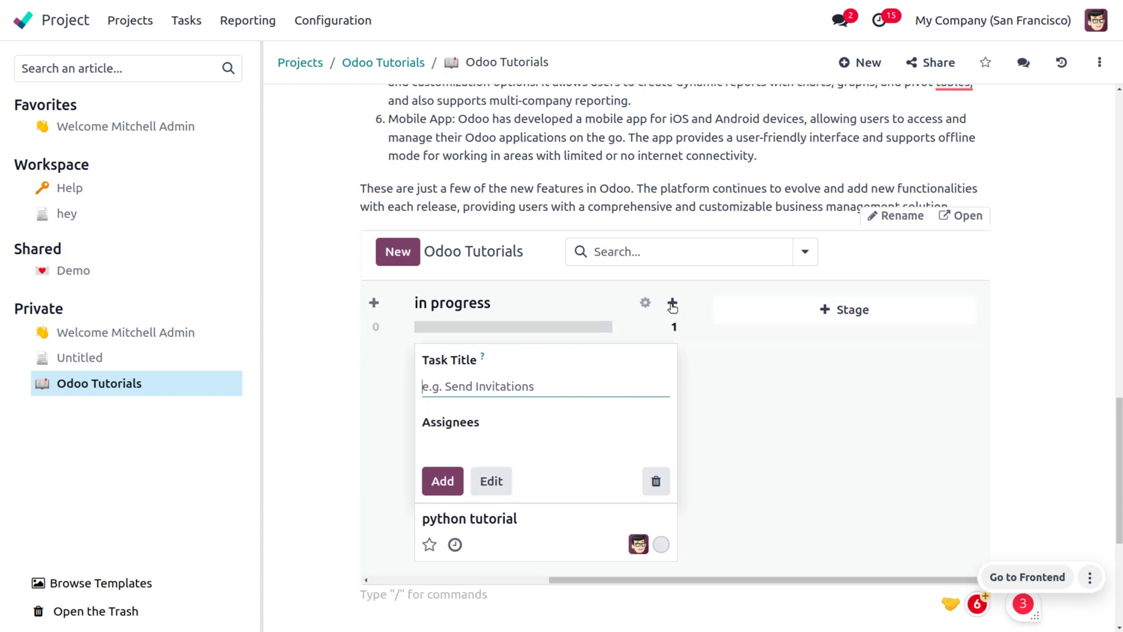
{"action": "left_click", "coordinate": [732, 315]}
{"action": "type", "text": "editing"}
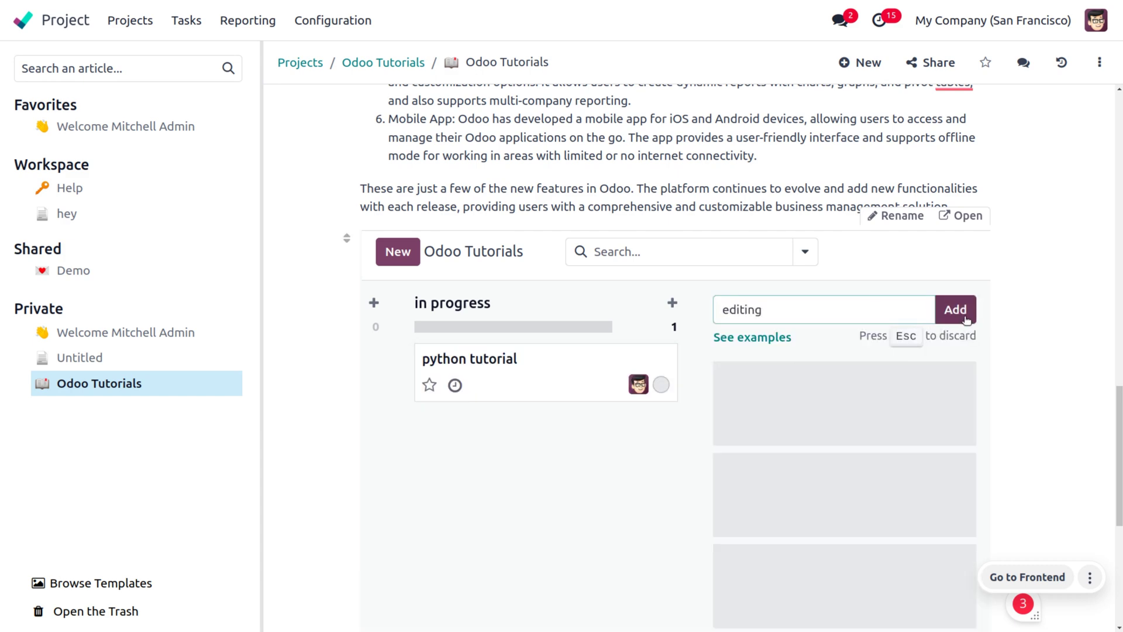
{"action": "left_click", "coordinate": [955, 310]}
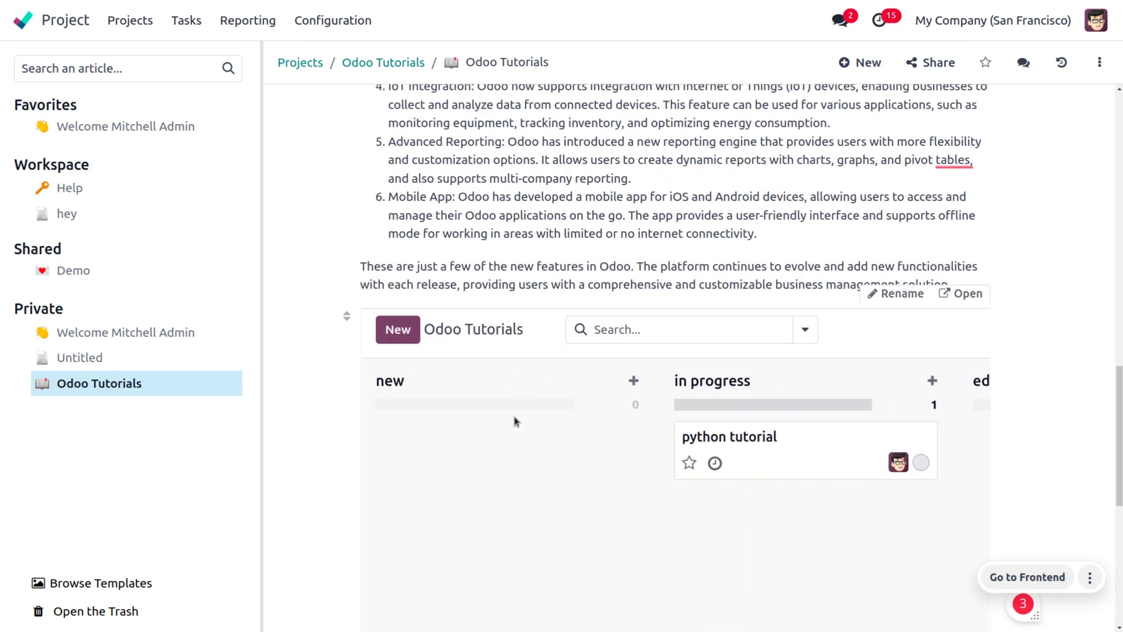
{"action": "scroll", "coordinate": [592, 184], "scroll_direction": "up", "scroll_amount": 10}
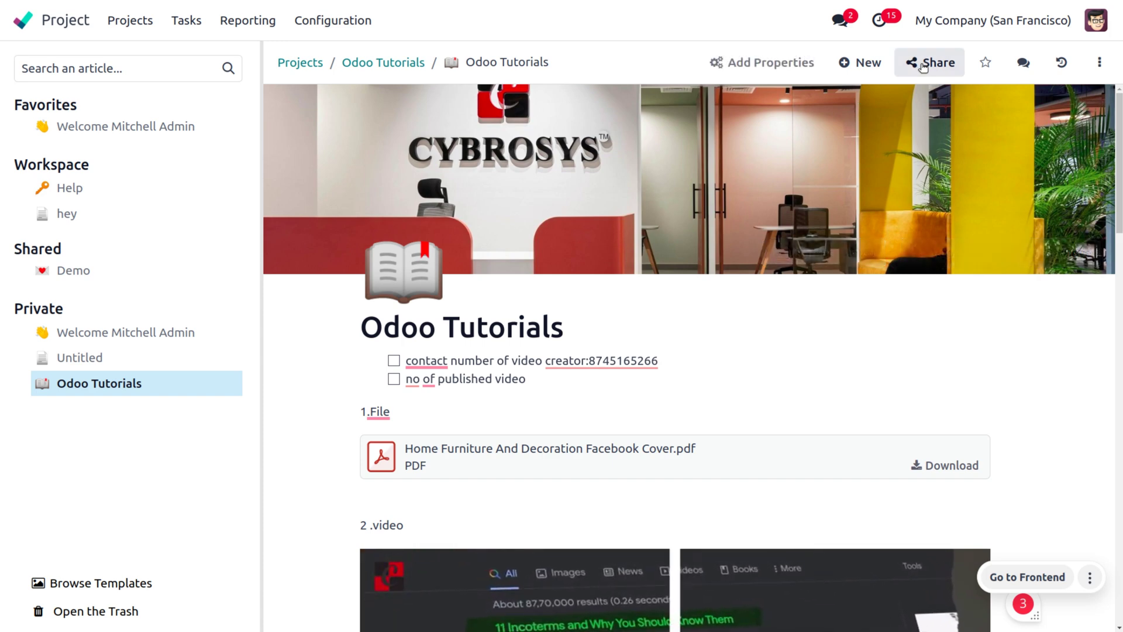
Step: Invite two contacts to Odoo Tutorials with Can edit permission from the Share panel
{"action": "left_click", "coordinate": [923, 67]}
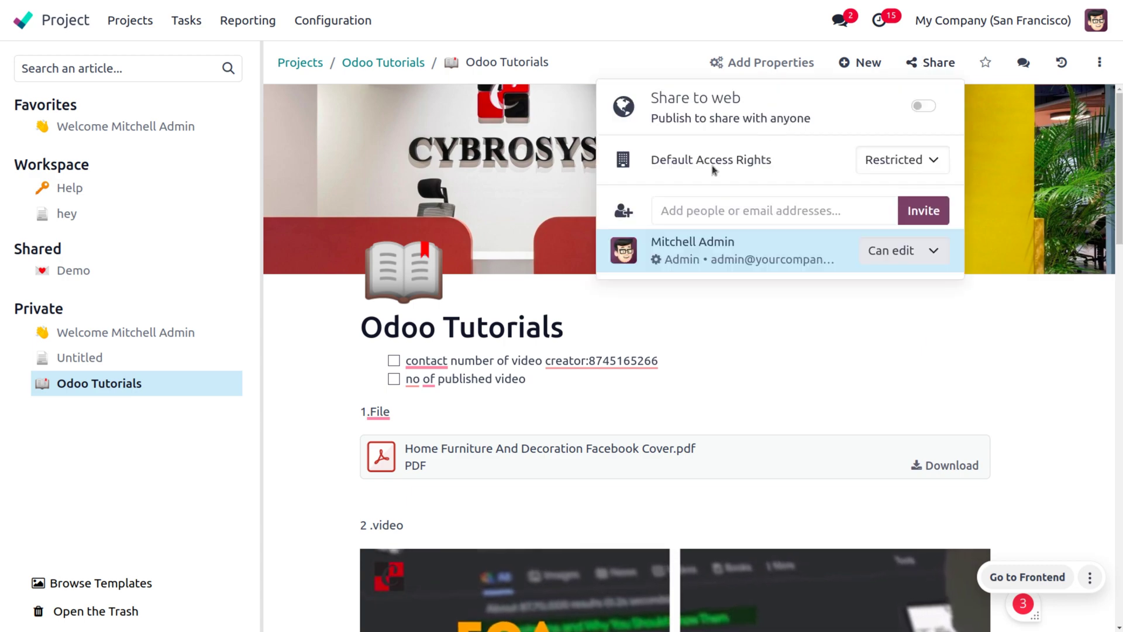
{"action": "left_click", "coordinate": [682, 214]}
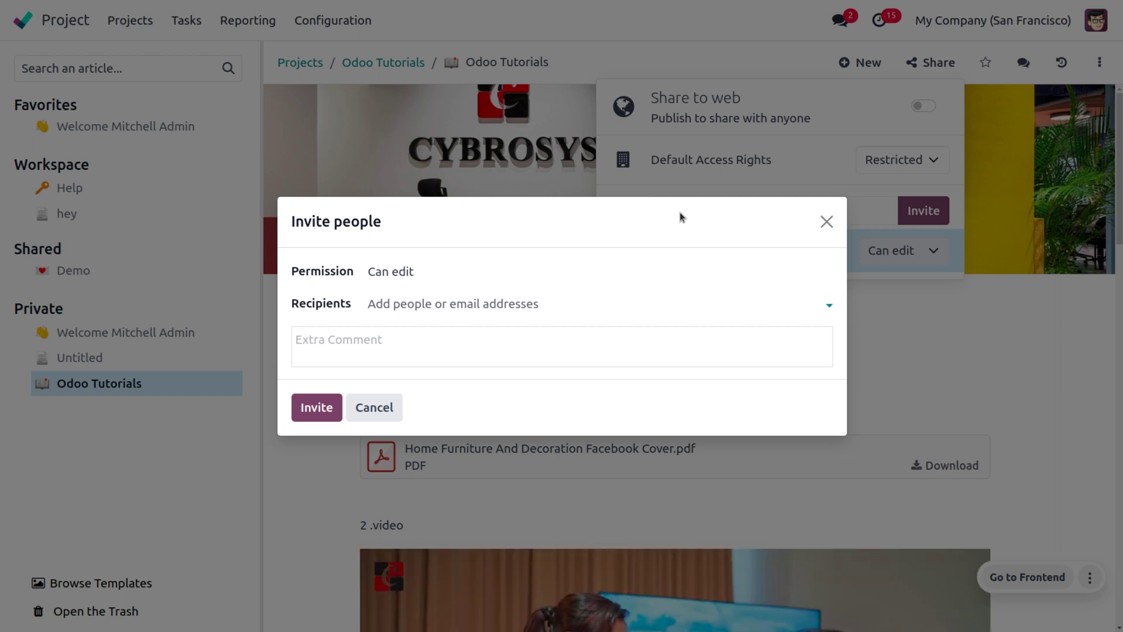
{"action": "left_click", "coordinate": [544, 272]}
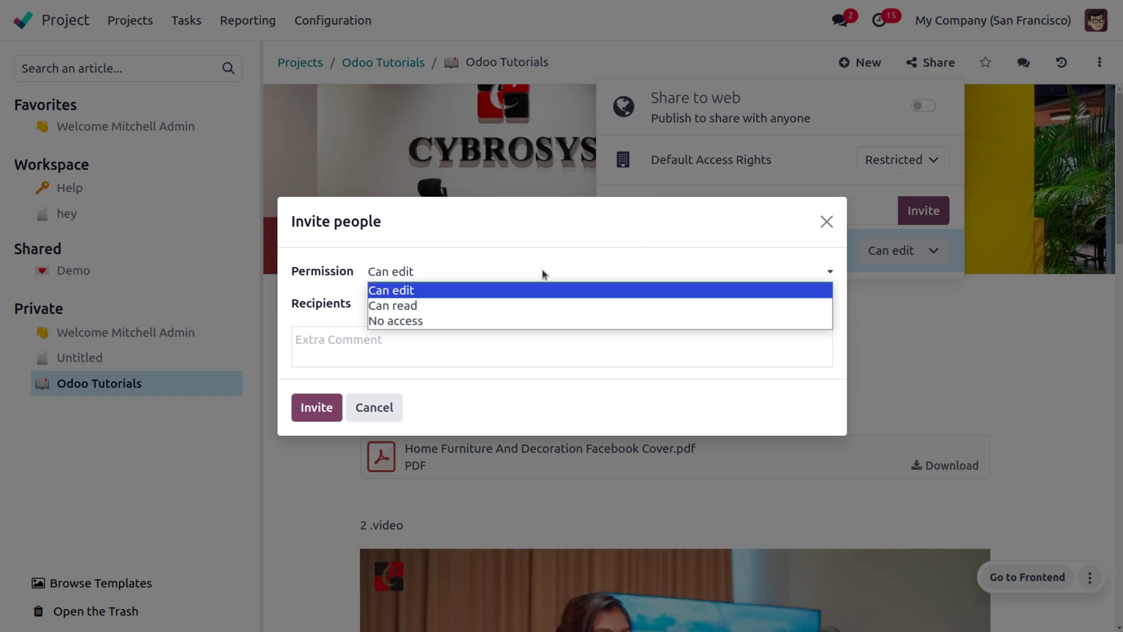
{"action": "left_click", "coordinate": [544, 273]}
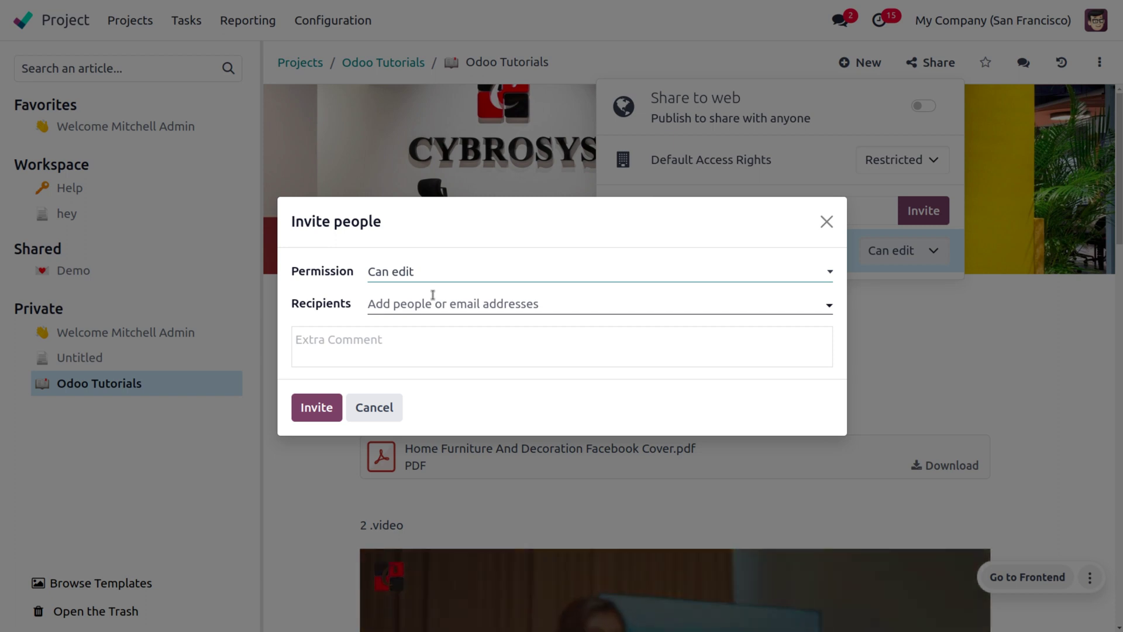
{"action": "left_click", "coordinate": [433, 296]}
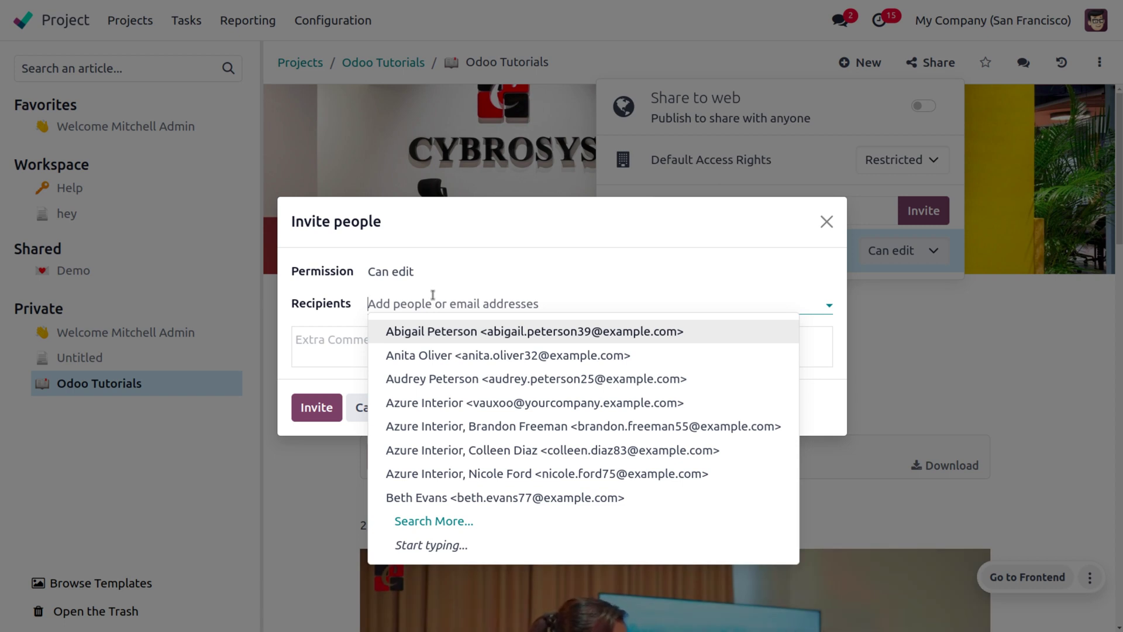
{"action": "type", "text": "joe"}
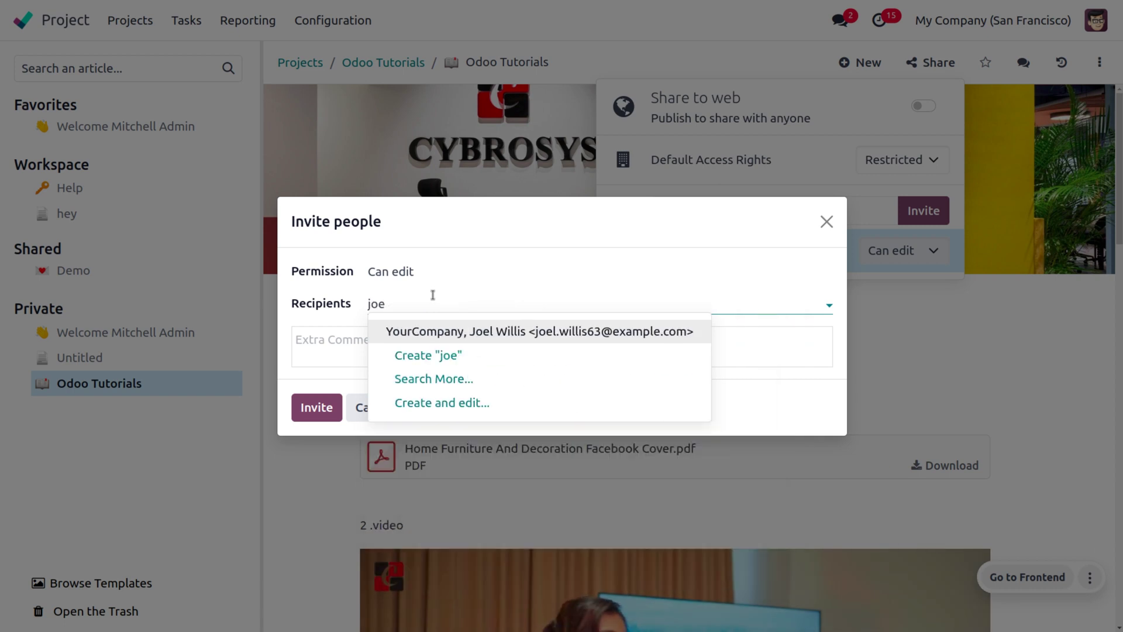
{"action": "key", "text": "Return"}
{"action": "type", "text": "ma"}
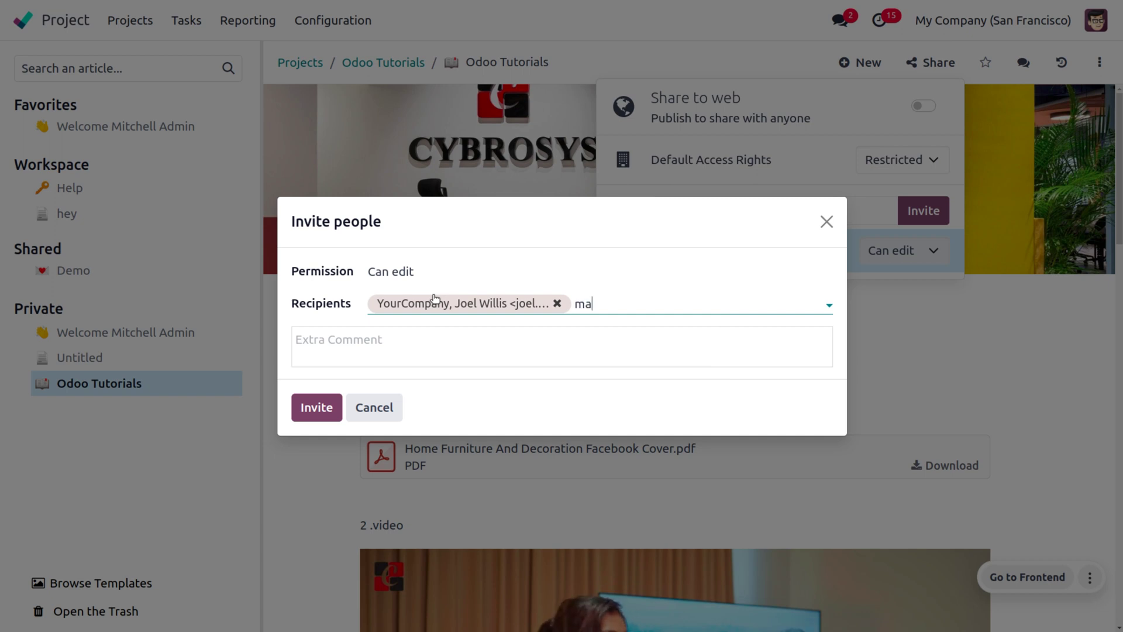
{"action": "type", "text": "rc"}
{"action": "key", "text": "Return"}
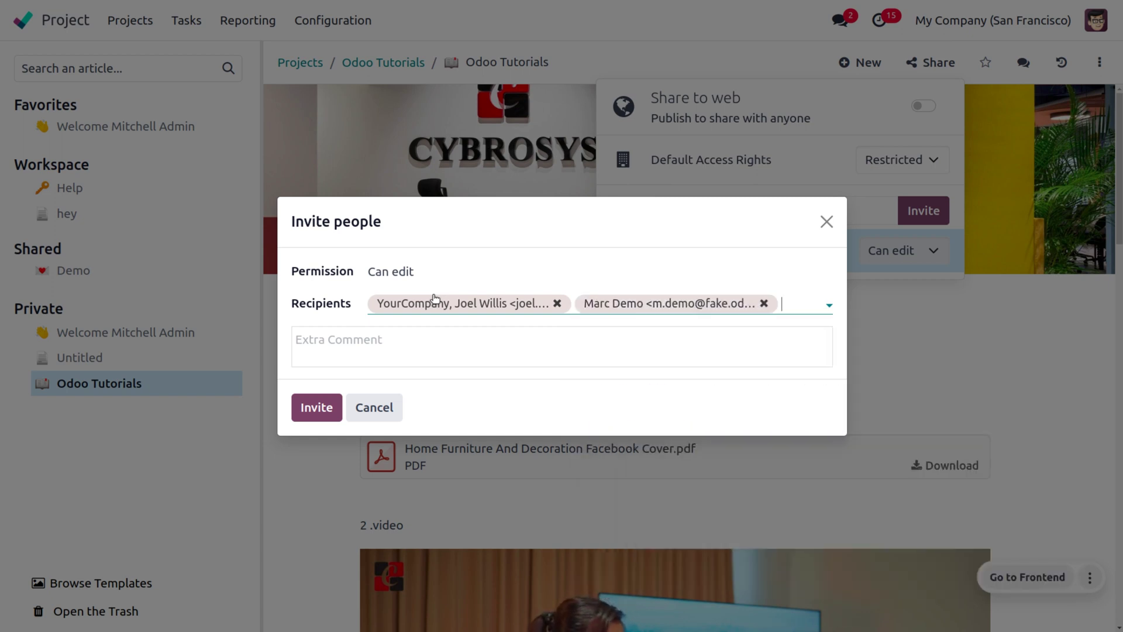
{"action": "left_click", "coordinate": [316, 409]}
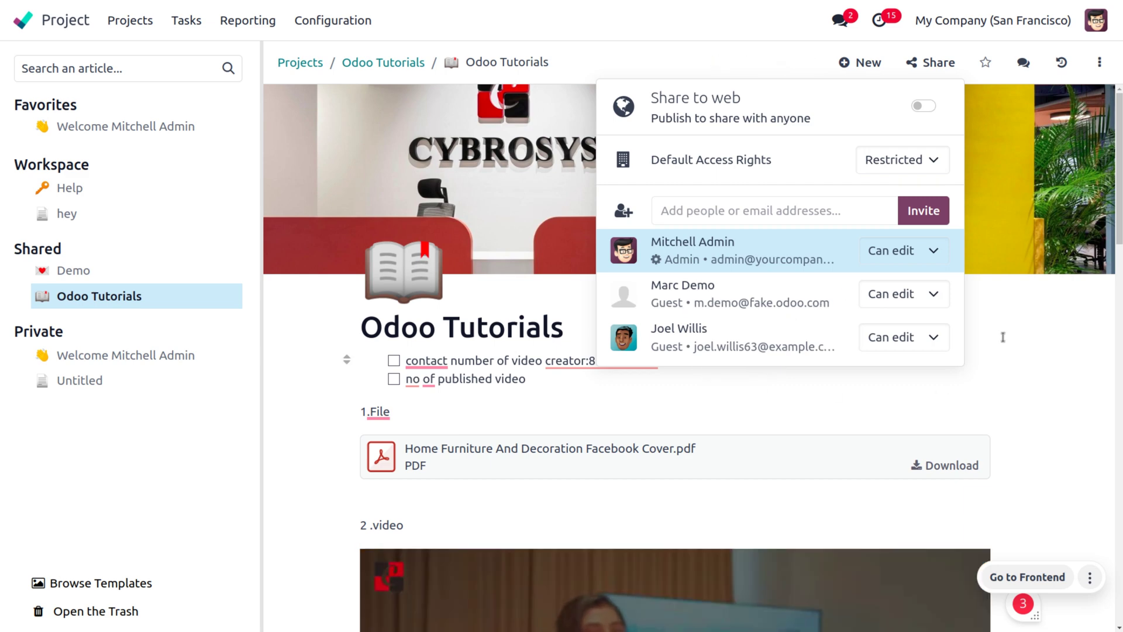
Step: Turn on Share to web for Odoo Tutorials and star it as a favourite
{"action": "left_click", "coordinate": [919, 109]}
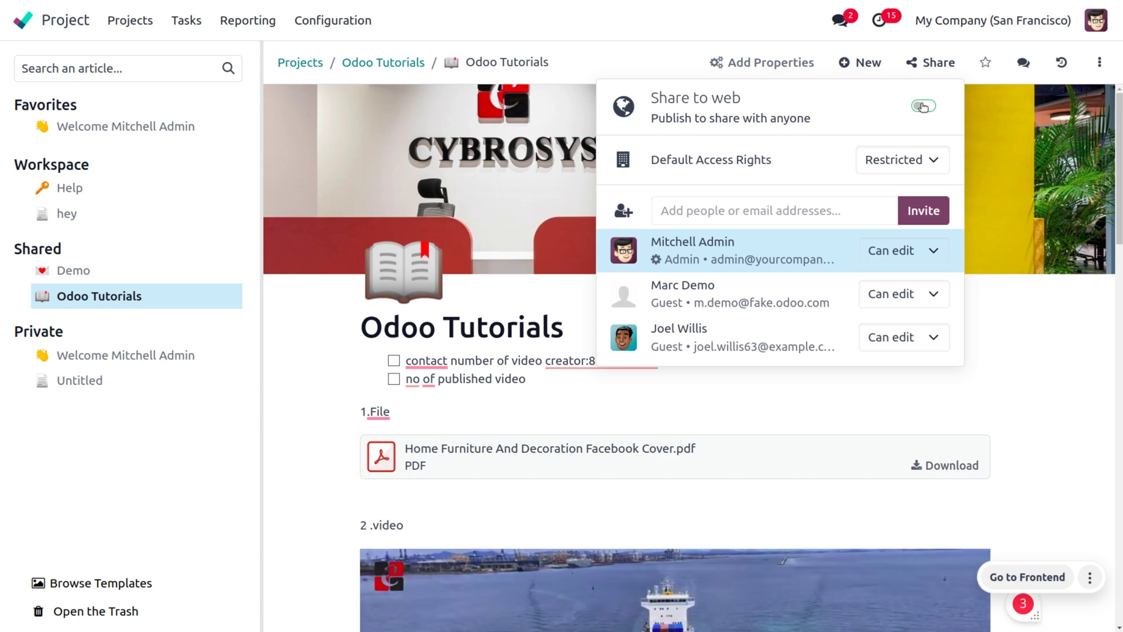
{"action": "left_click", "coordinate": [922, 107]}
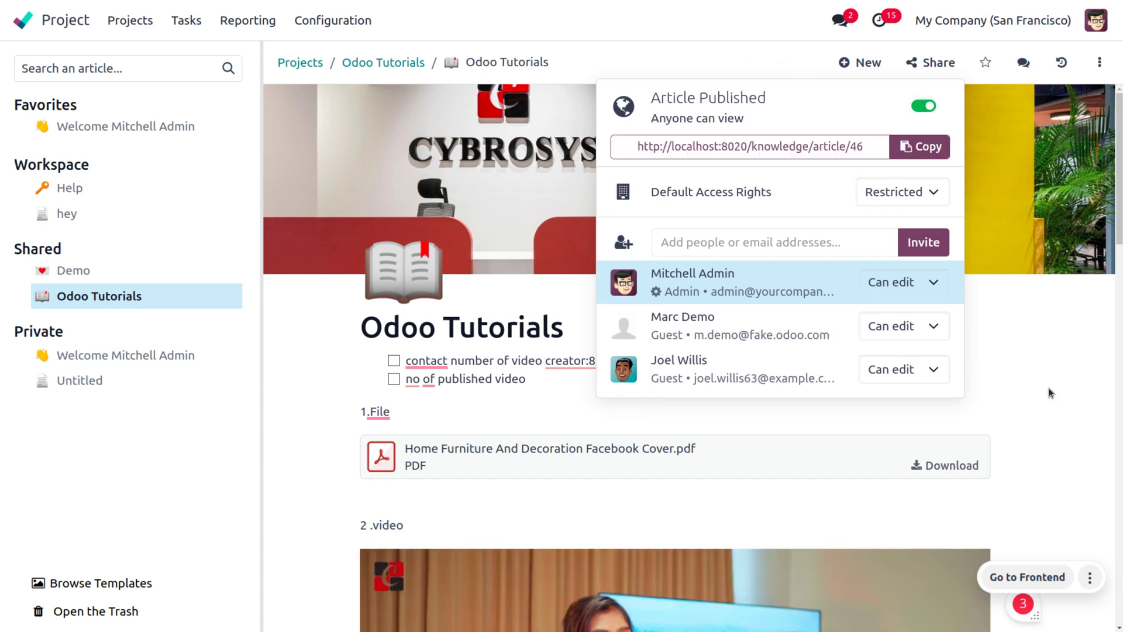
{"action": "left_click", "coordinate": [1047, 318]}
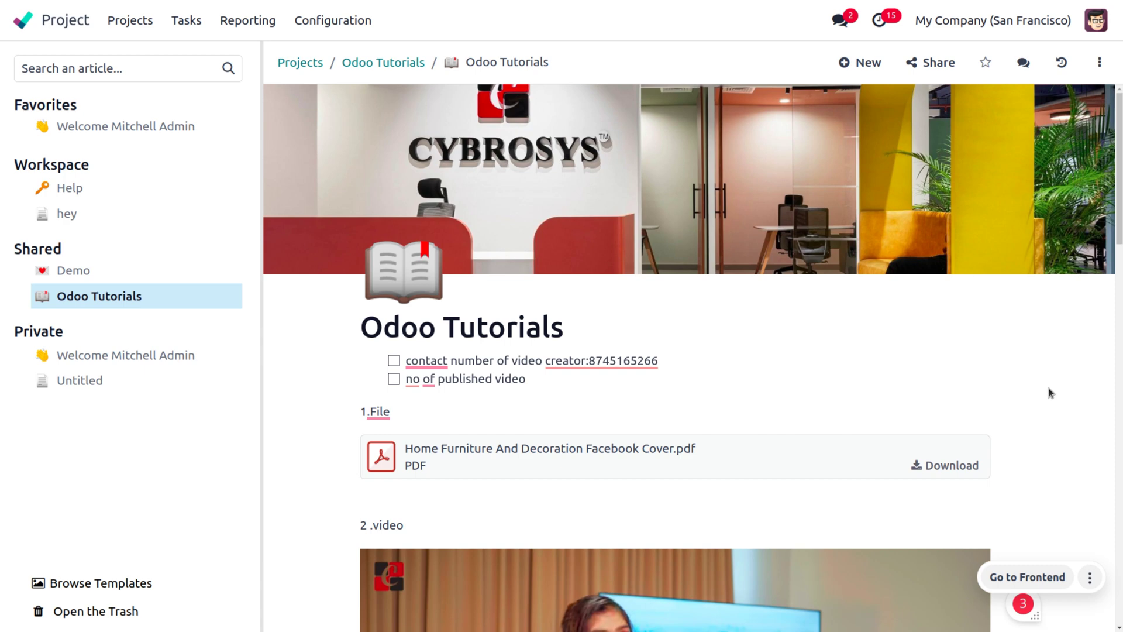
{"action": "left_click", "coordinate": [985, 63]}
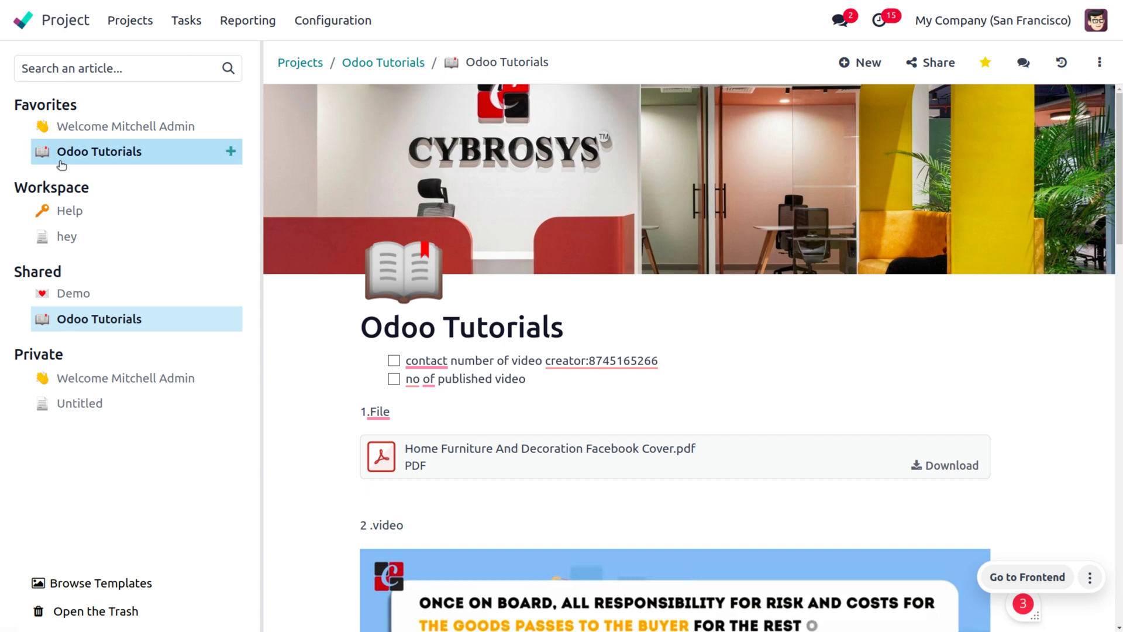
{"action": "mouse_move", "coordinate": [390, 223]}
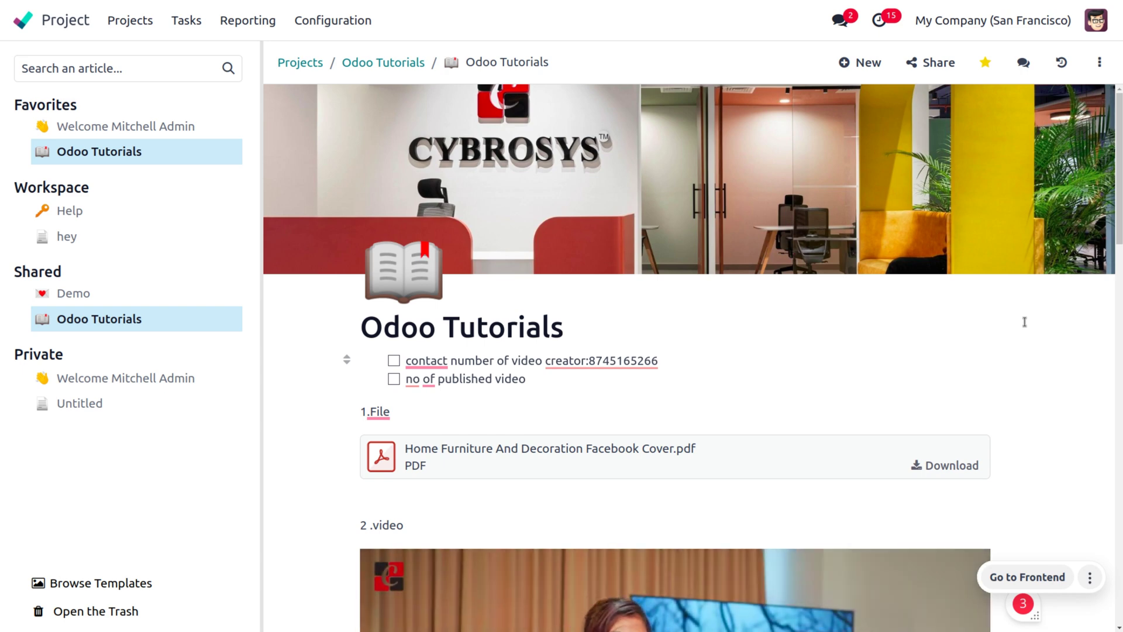
Step: Log out, sign in with the Portal login shortcut, and open the portal's Knowledge card
{"action": "left_click", "coordinate": [1097, 19]}
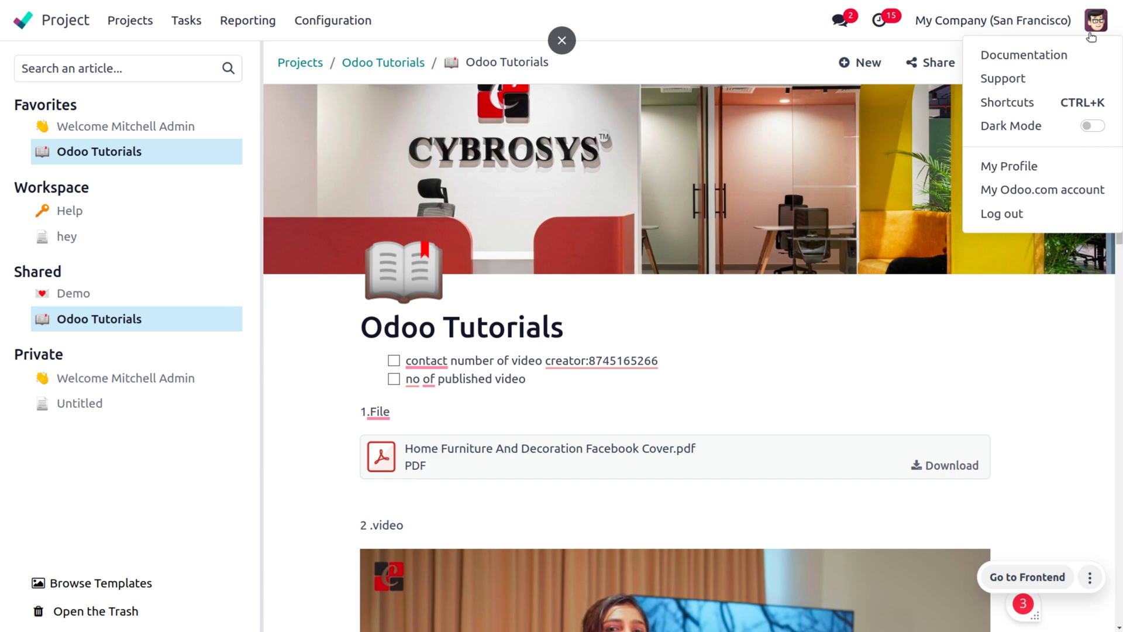
{"action": "left_click", "coordinate": [834, 170]}
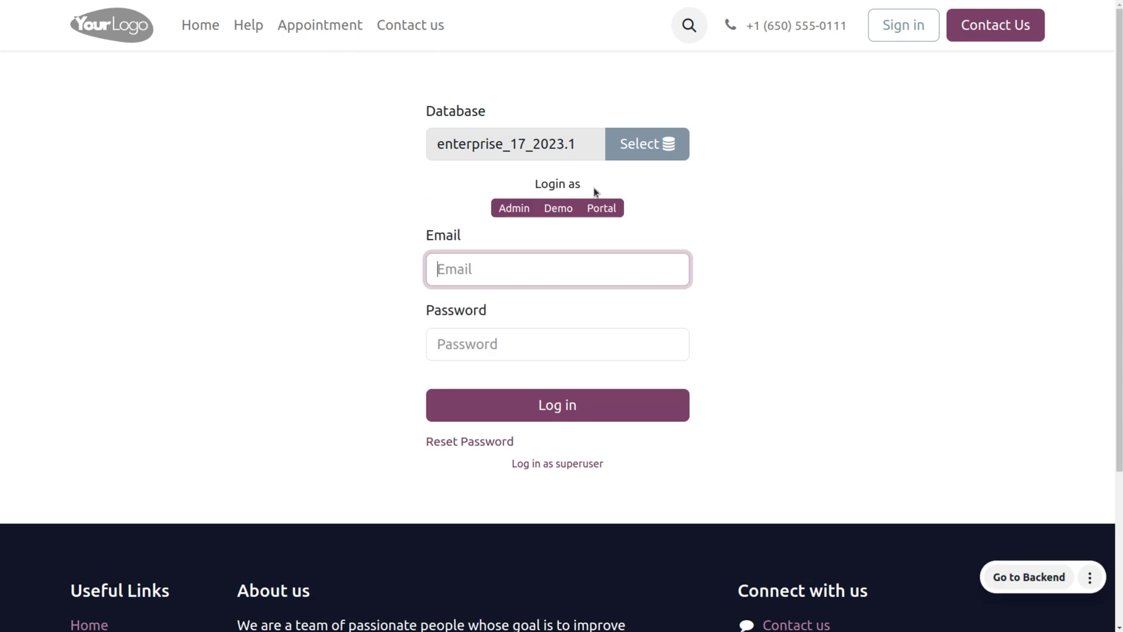
{"action": "left_click", "coordinate": [604, 209]}
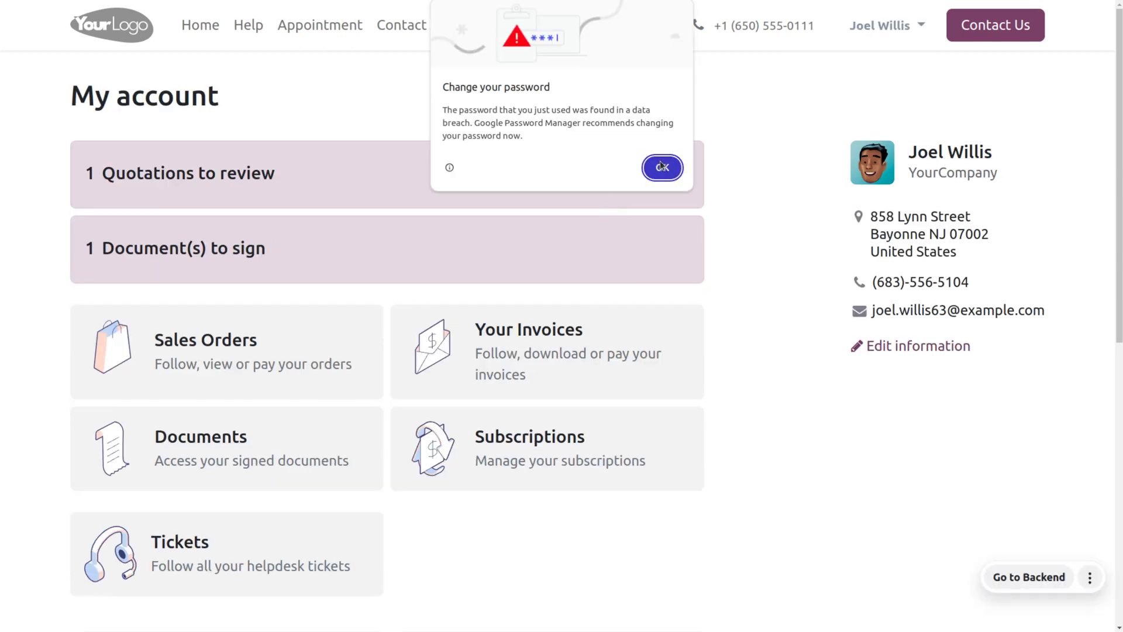
{"action": "left_click", "coordinate": [661, 169]}
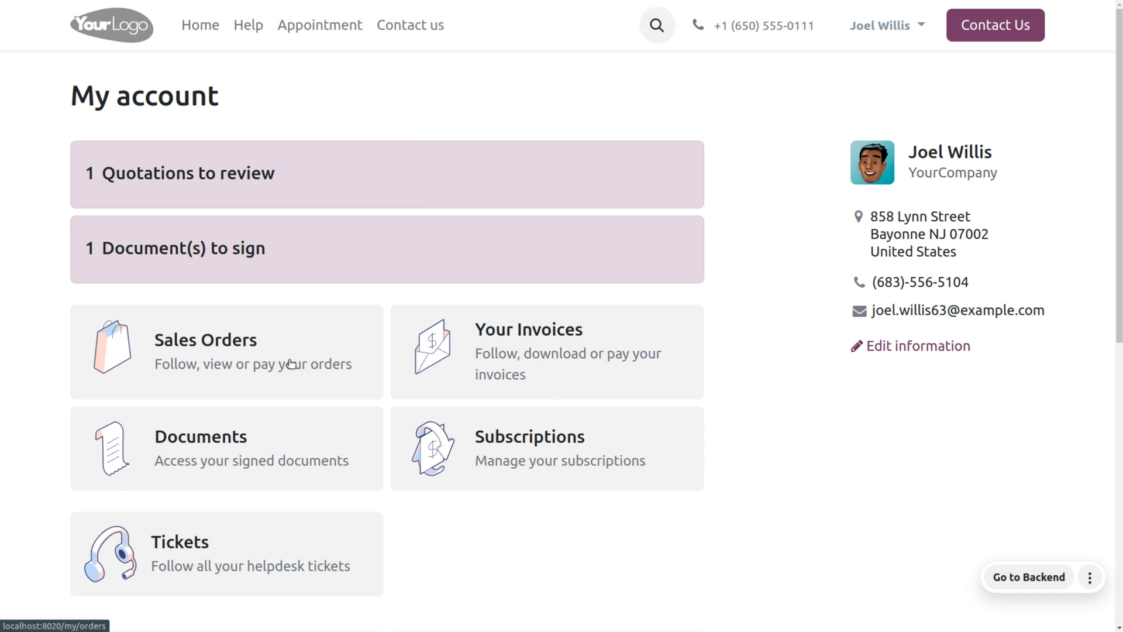
{"action": "scroll", "coordinate": [291, 364], "scroll_direction": "down", "scroll_amount": 5}
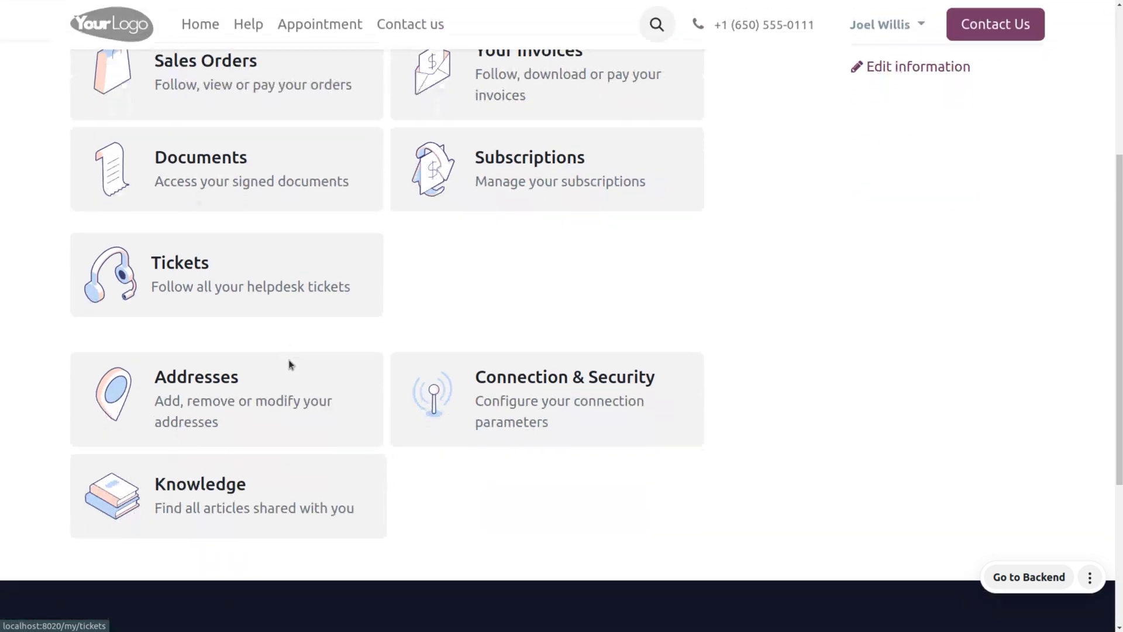
{"action": "left_click", "coordinate": [163, 498]}
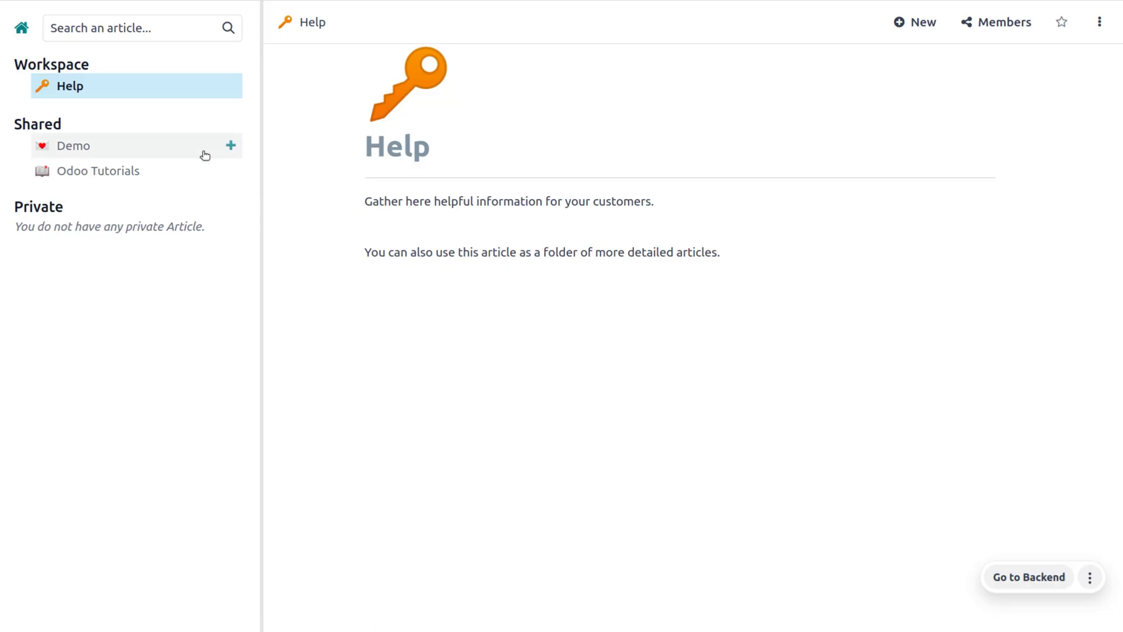
Step: Add a third checklist item 'no of video created' to the Odoo Tutorials article
{"action": "left_click", "coordinate": [125, 181]}
{"action": "left_click", "coordinate": [553, 344]}
{"action": "key", "text": "Return"}
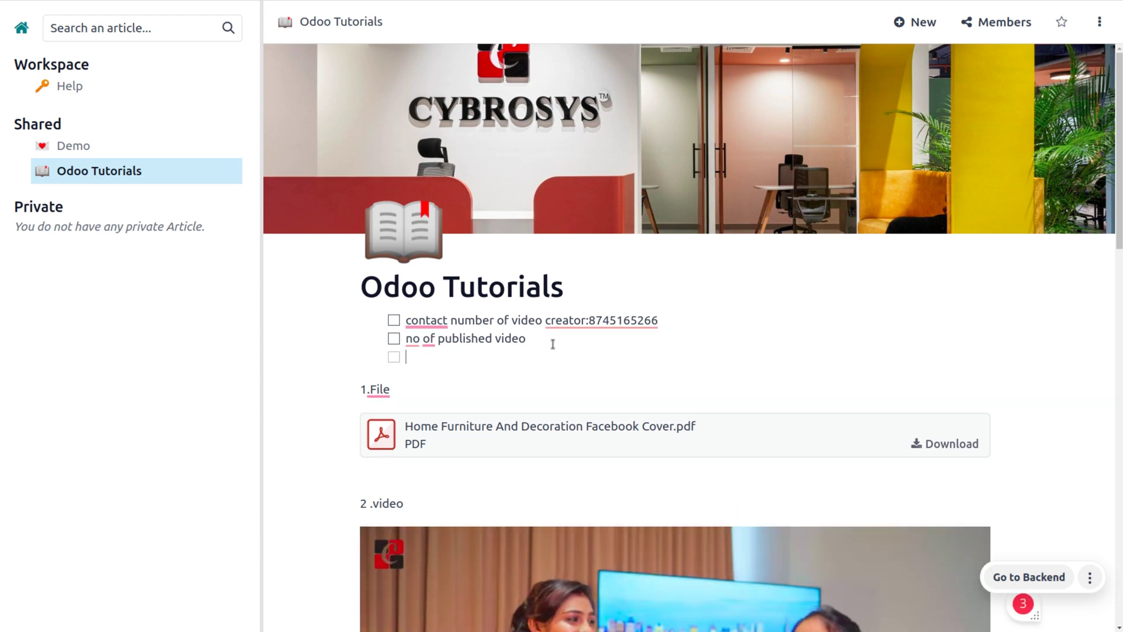
{"action": "type", "text": "no of video created"}
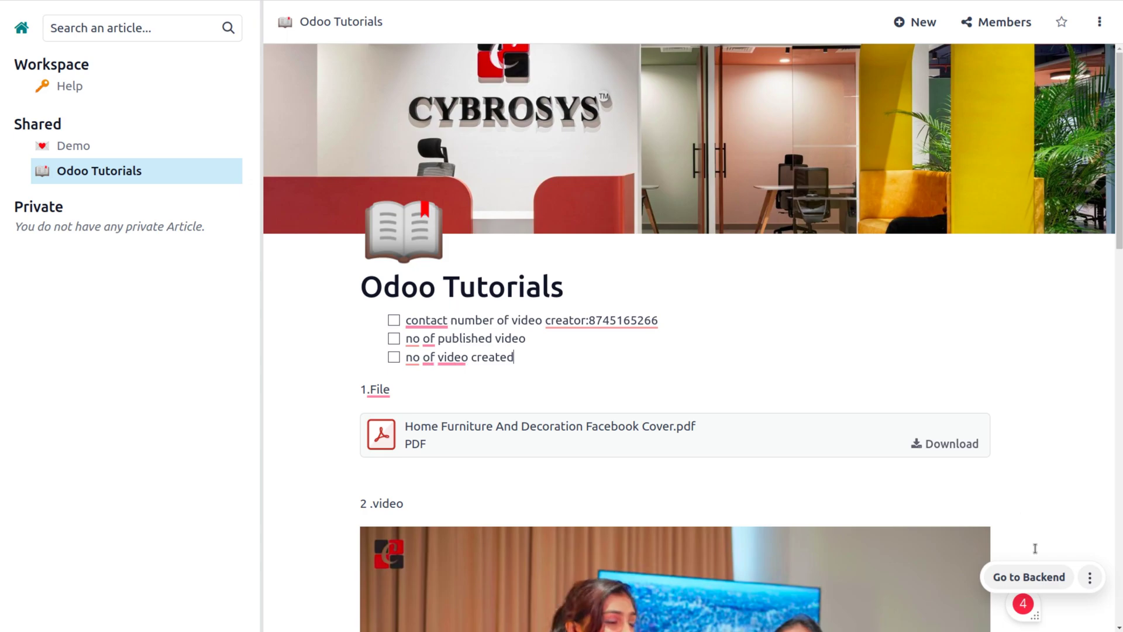
Step: Log out of the portal user, sign in with the Admin login, and open Knowledge
{"action": "left_click", "coordinate": [1027, 577]}
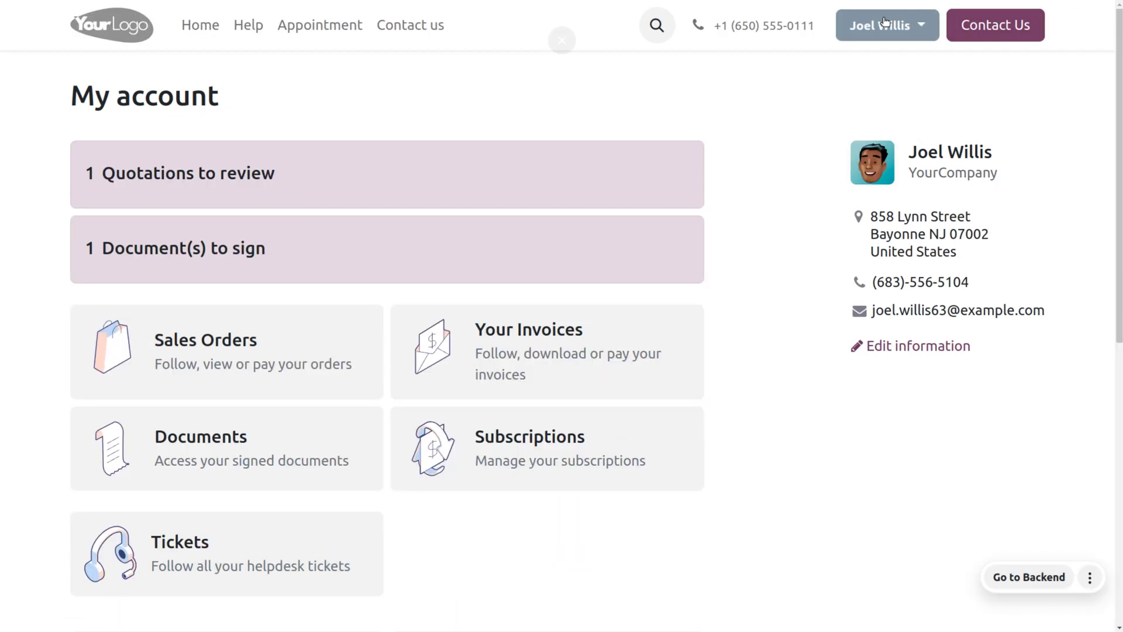
{"action": "left_click", "coordinate": [888, 25]}
{"action": "left_click", "coordinate": [840, 113]}
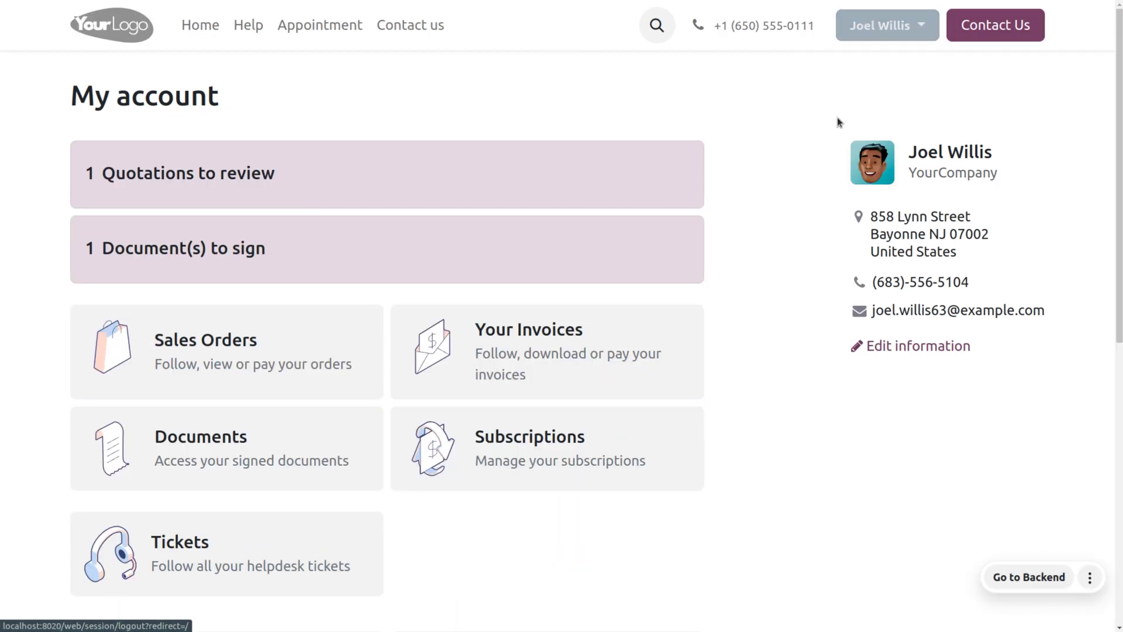
{"action": "left_click", "coordinate": [895, 26]}
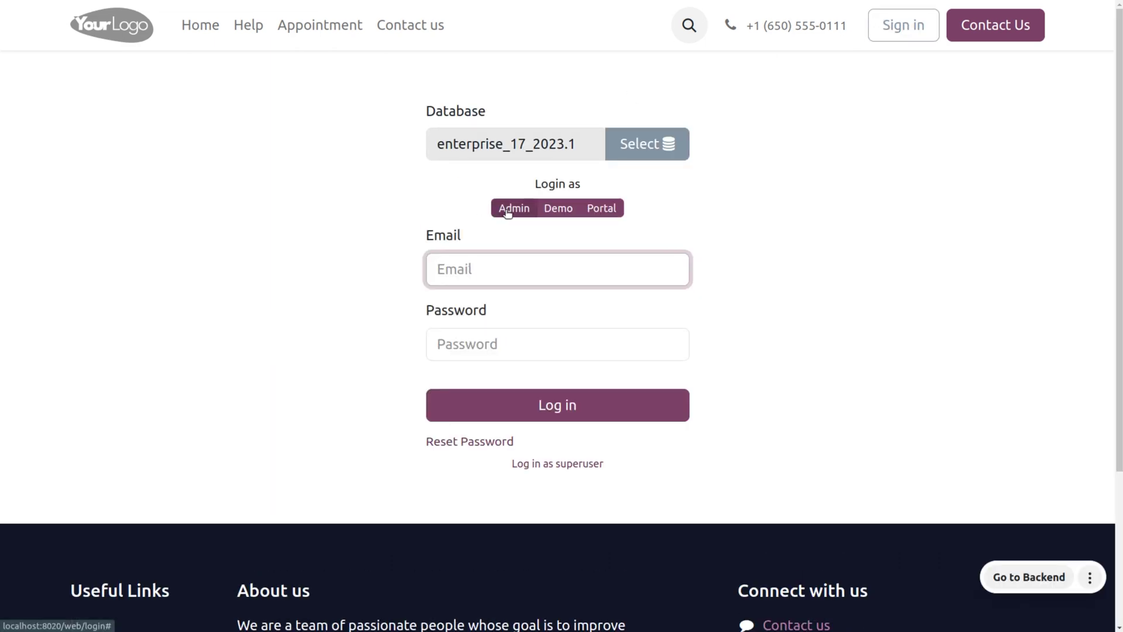
{"action": "left_click", "coordinate": [507, 209]}
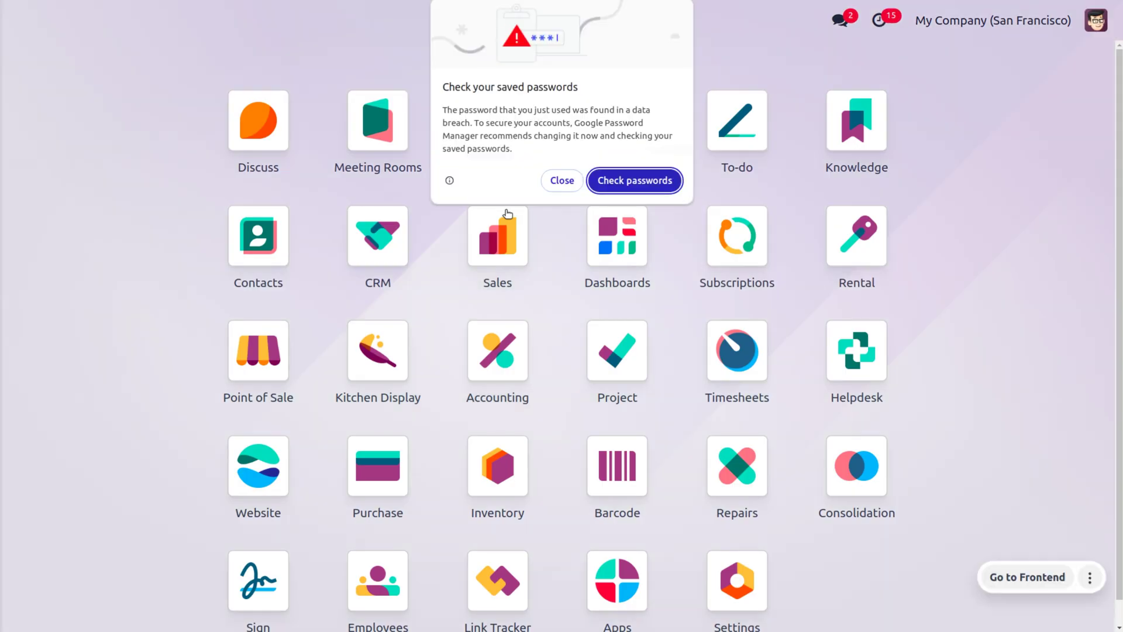
{"action": "left_click", "coordinate": [562, 187]}
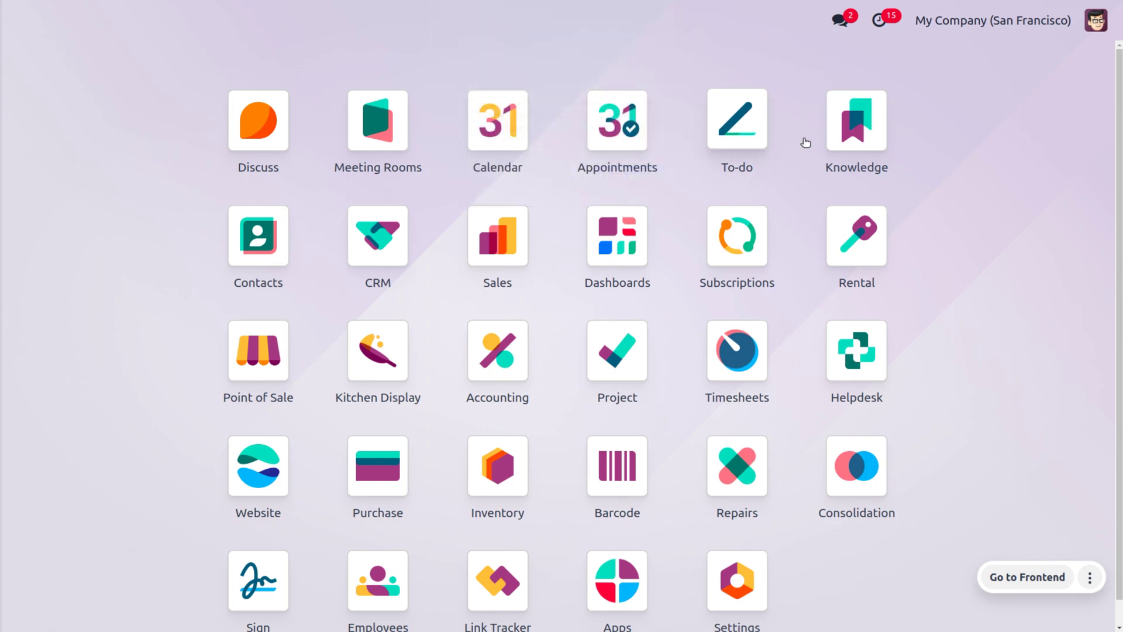
{"action": "left_click", "coordinate": [852, 122]}
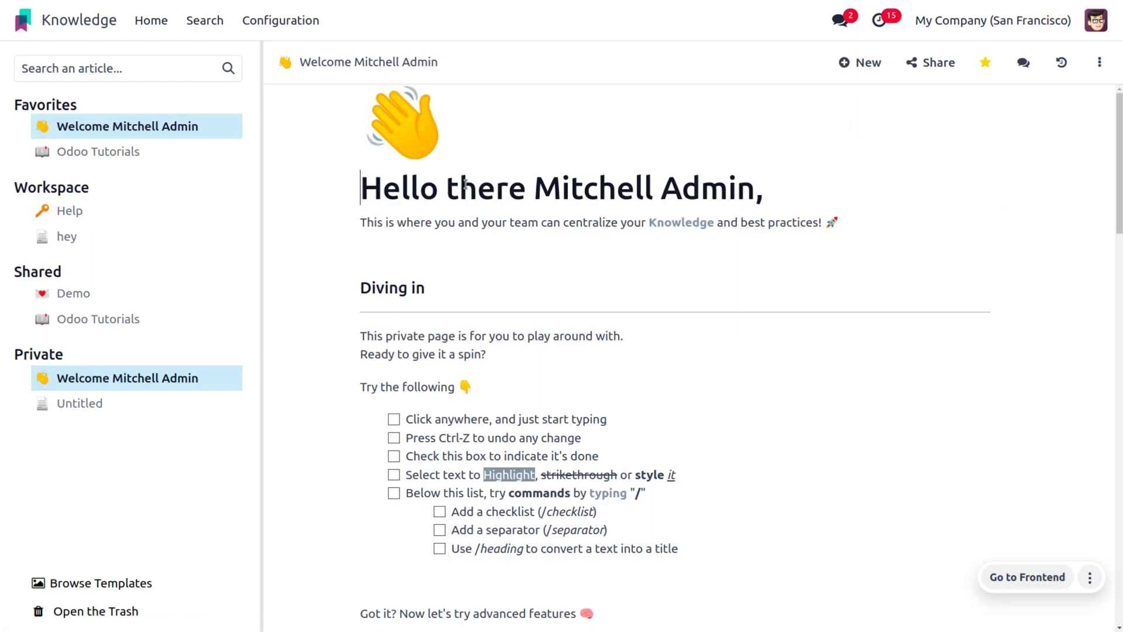
Step: Open Odoo Tutorials under Shared and show its History dialog
{"action": "left_click", "coordinate": [85, 316]}
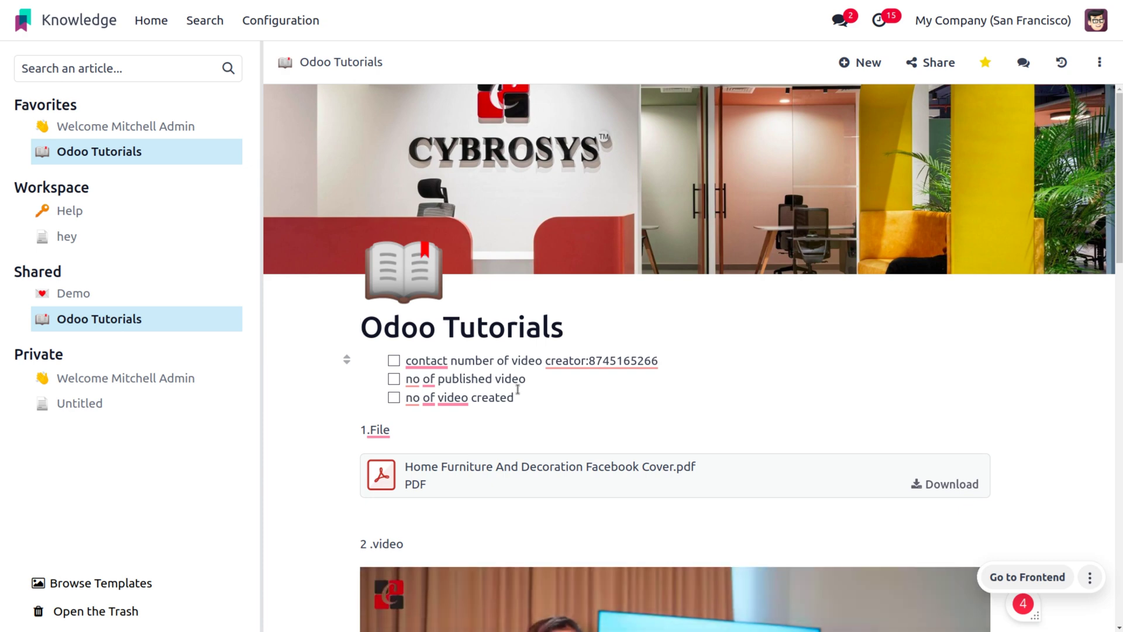
{"action": "left_click", "coordinate": [1058, 62]}
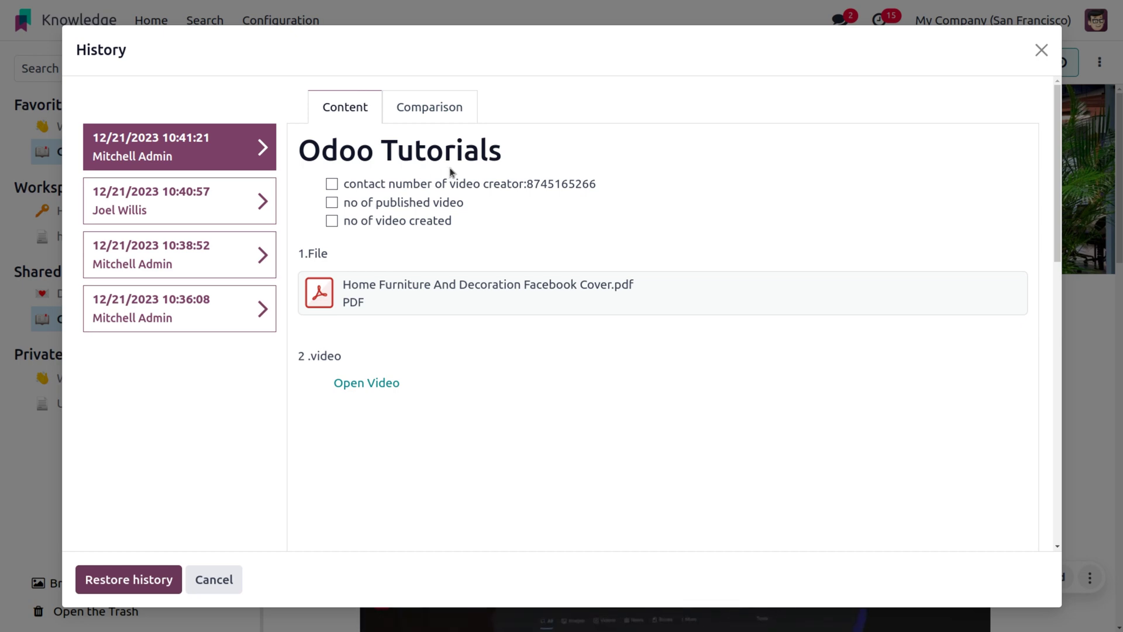
Step: Compare the 10:40:57 revision with the current article, then restore the 10:41:21 version
{"action": "left_click", "coordinate": [154, 203]}
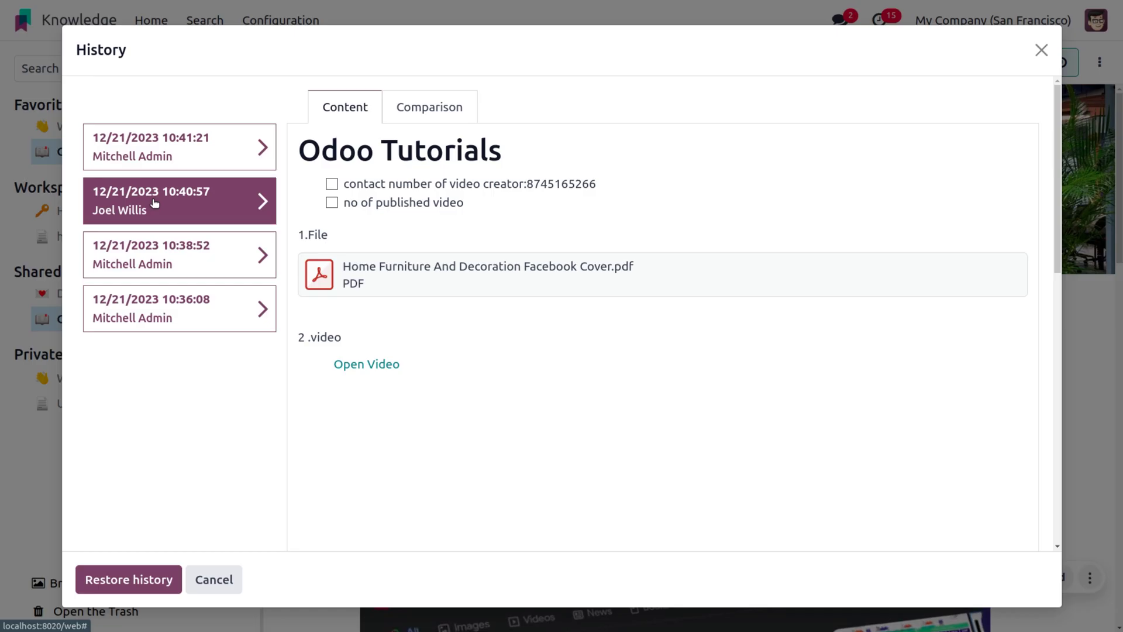
{"action": "left_click", "coordinate": [413, 111]}
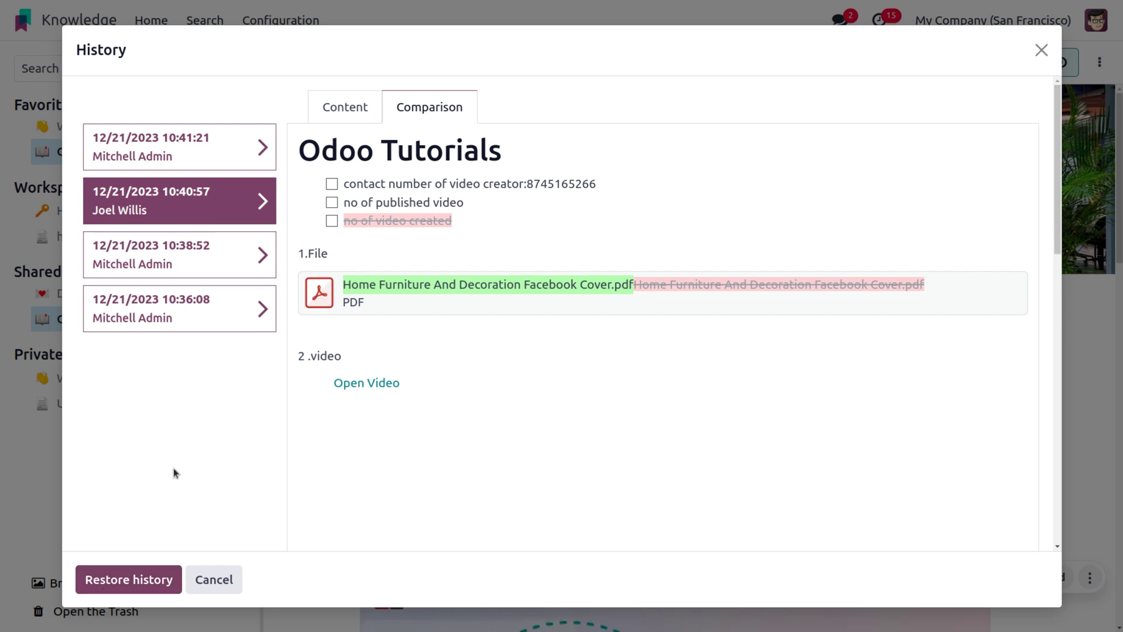
{"action": "left_click", "coordinate": [356, 111]}
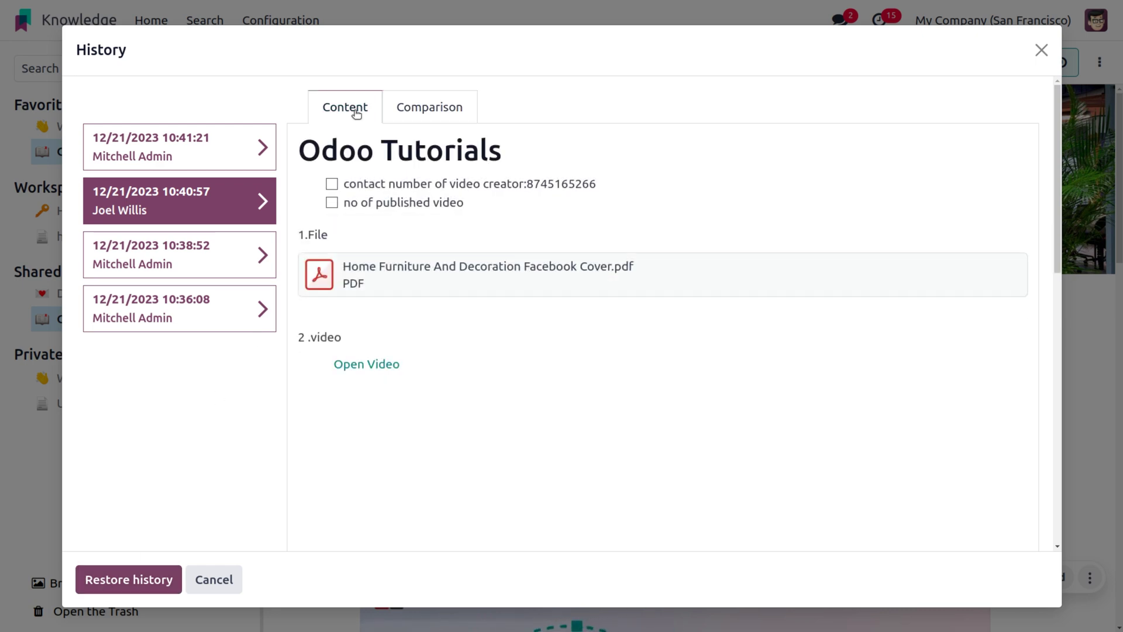
{"action": "left_click", "coordinate": [236, 147]}
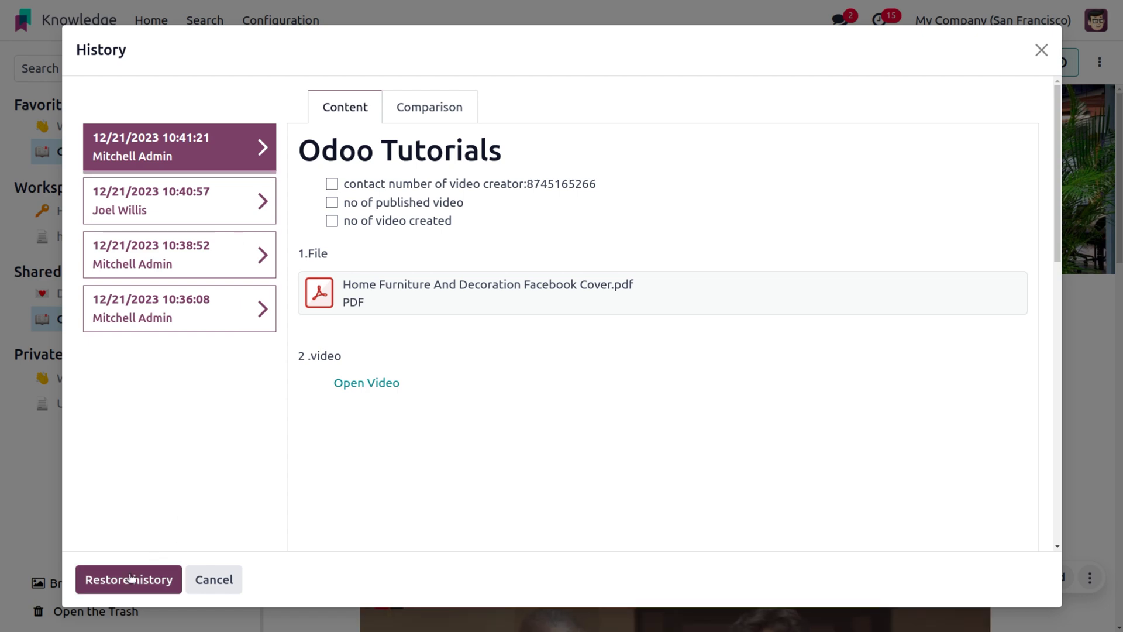
{"action": "left_click", "coordinate": [131, 578]}
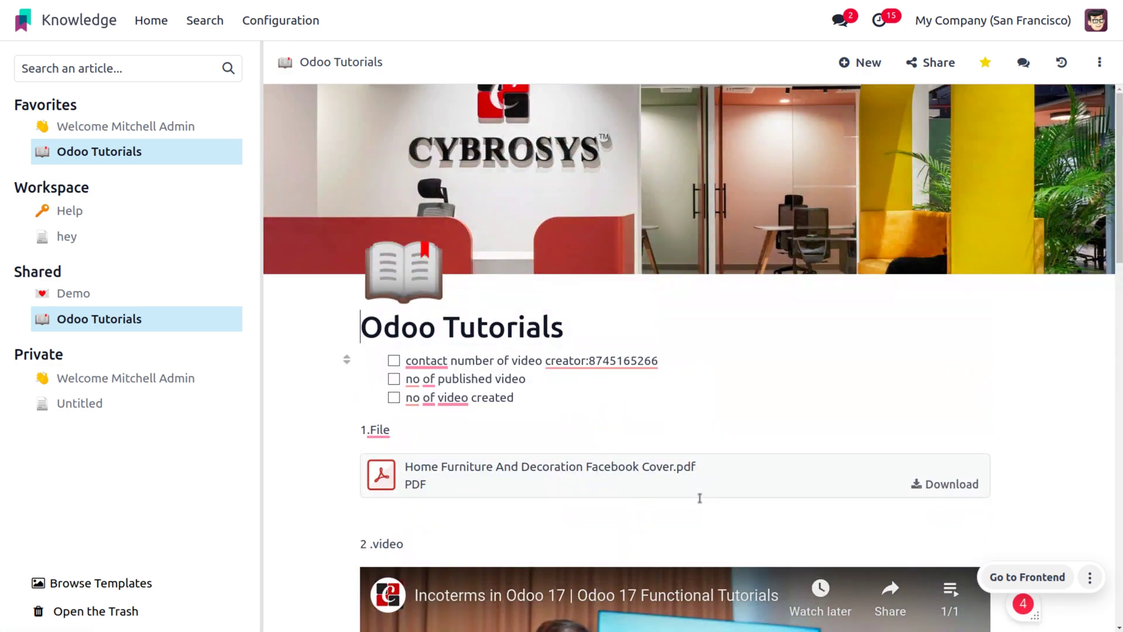
Step: Open the hidden-article join search beside the Workspace heading, which finds no hidden articles
{"action": "mouse_move", "coordinate": [314, 226]}
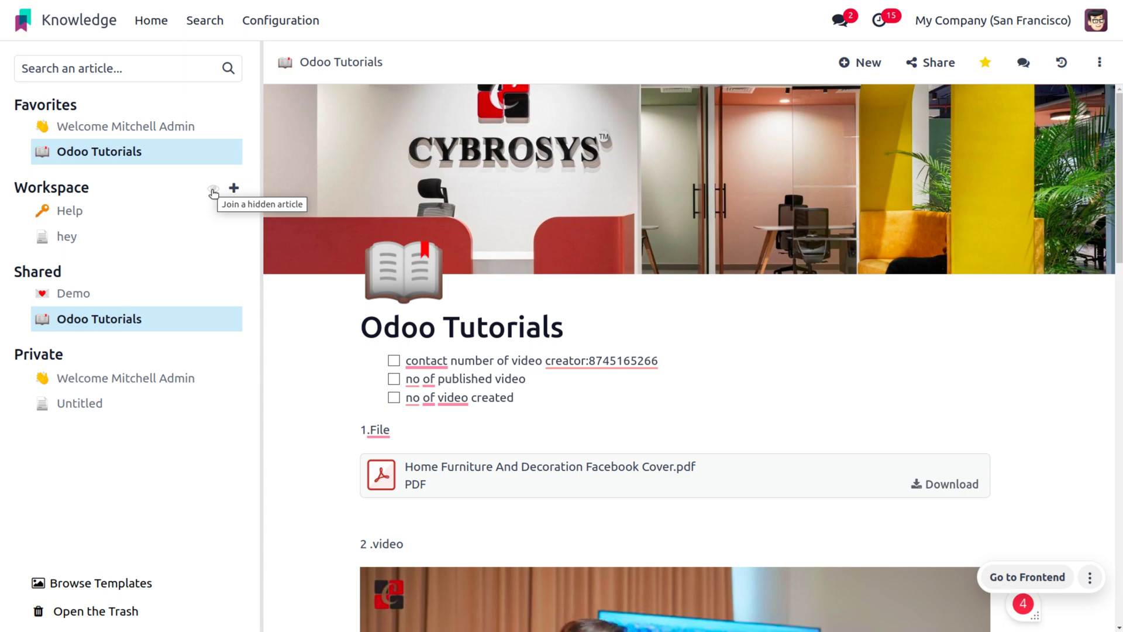
{"action": "left_click", "coordinate": [213, 191]}
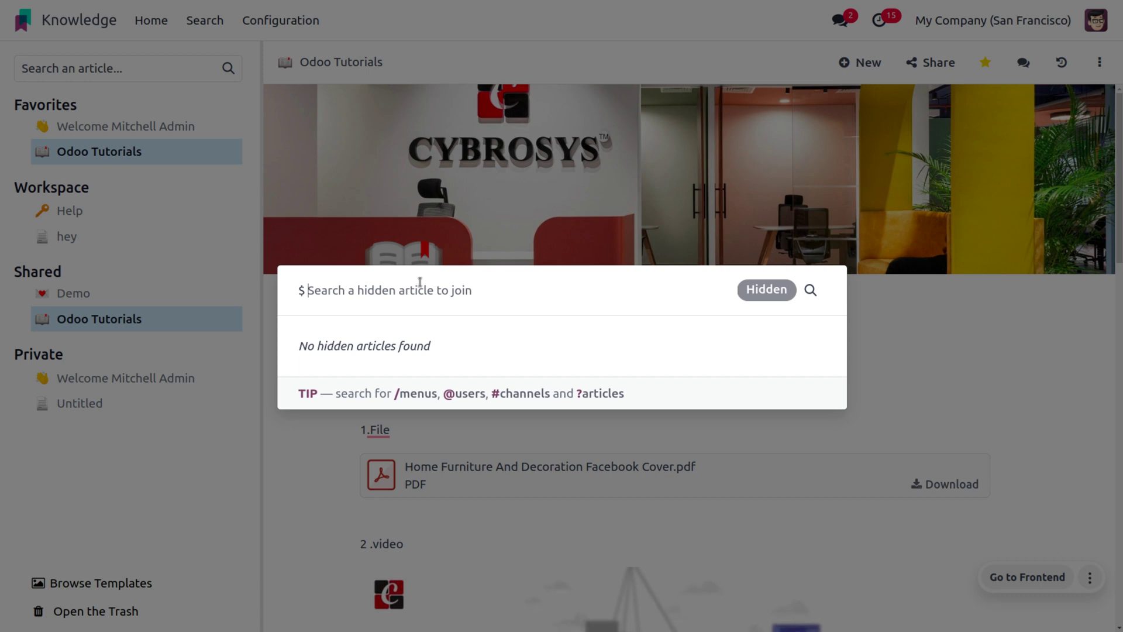
Step: Search articles with '?' to open Odoo Tutorials, then search again and open Demo
{"action": "type", "text": "?"}
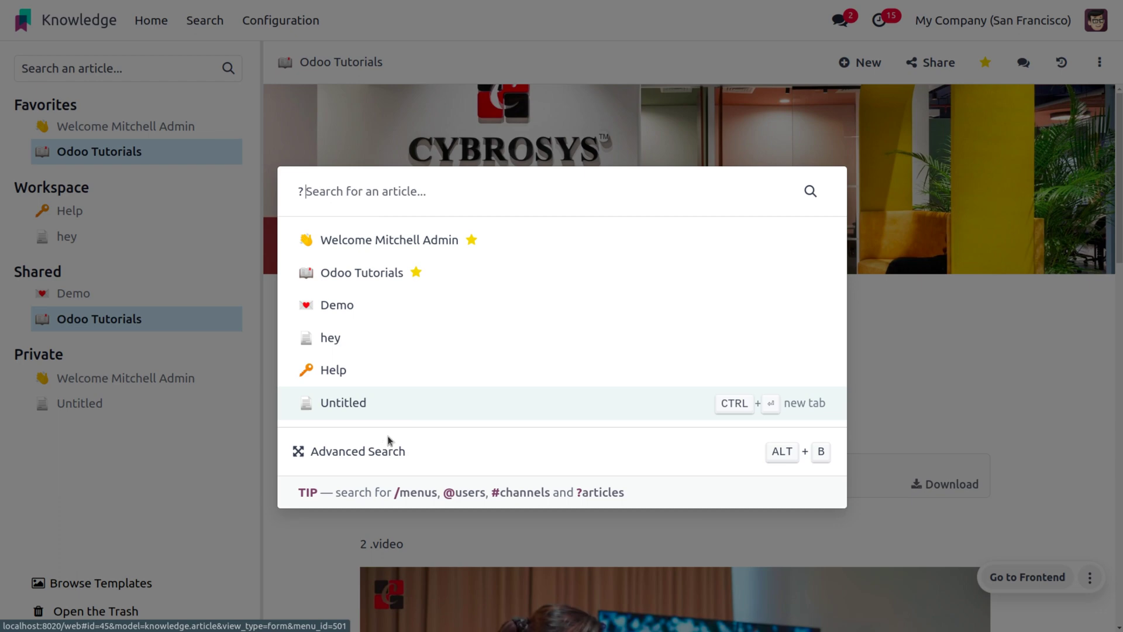
{"action": "left_click", "coordinate": [457, 273]}
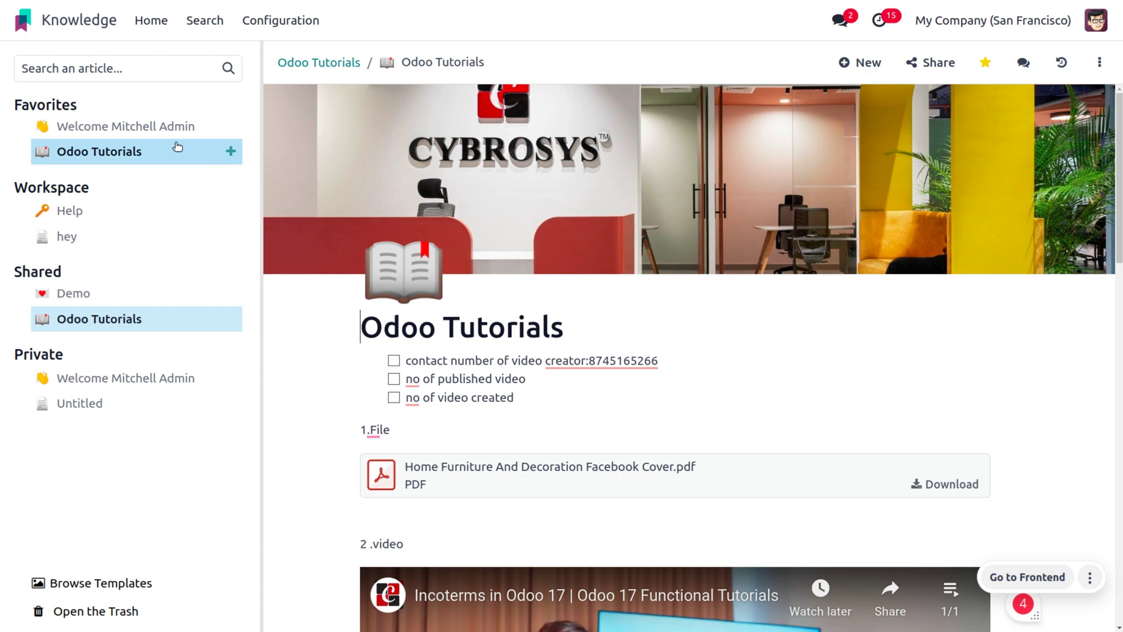
{"action": "left_click", "coordinate": [216, 189]}
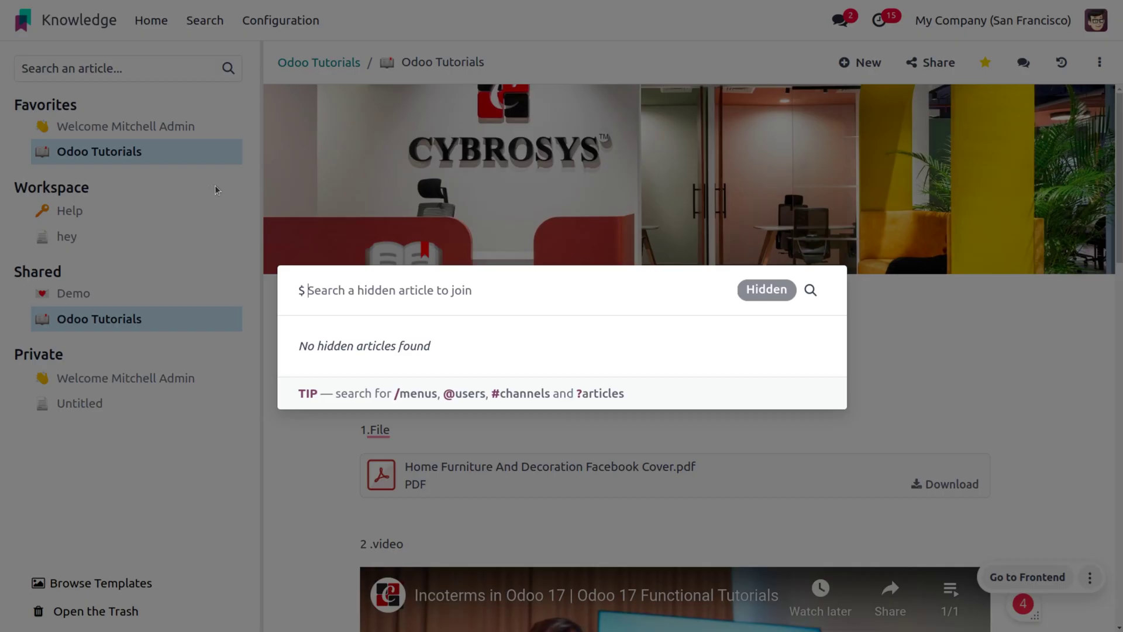
{"action": "key", "text": "BackSpace"}
{"action": "type", "text": "?"}
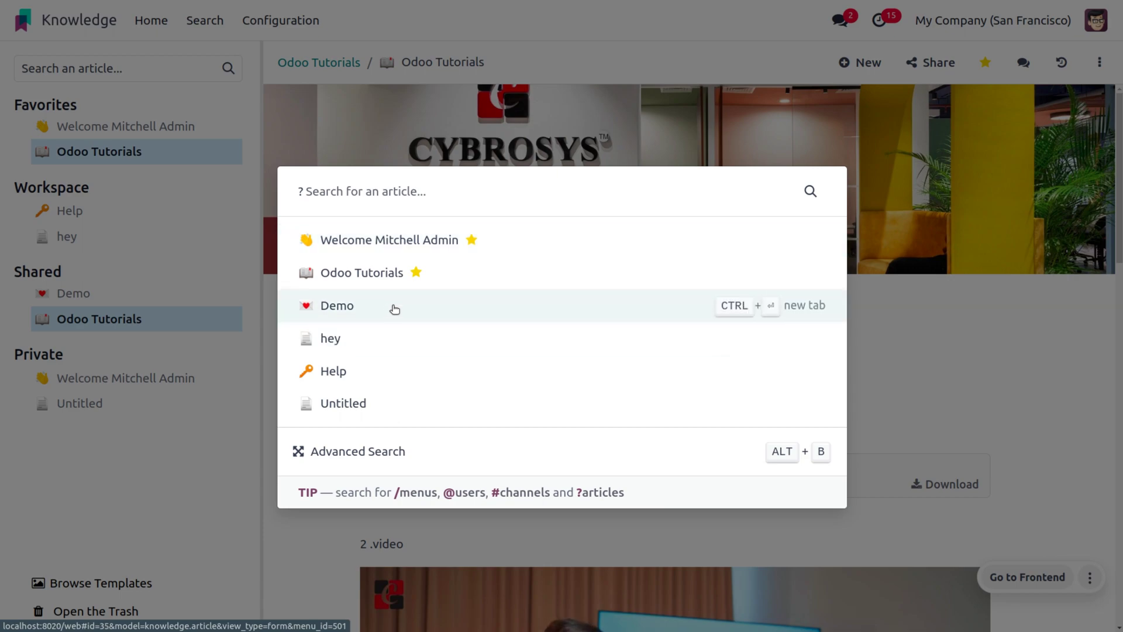
{"action": "left_click", "coordinate": [393, 307]}
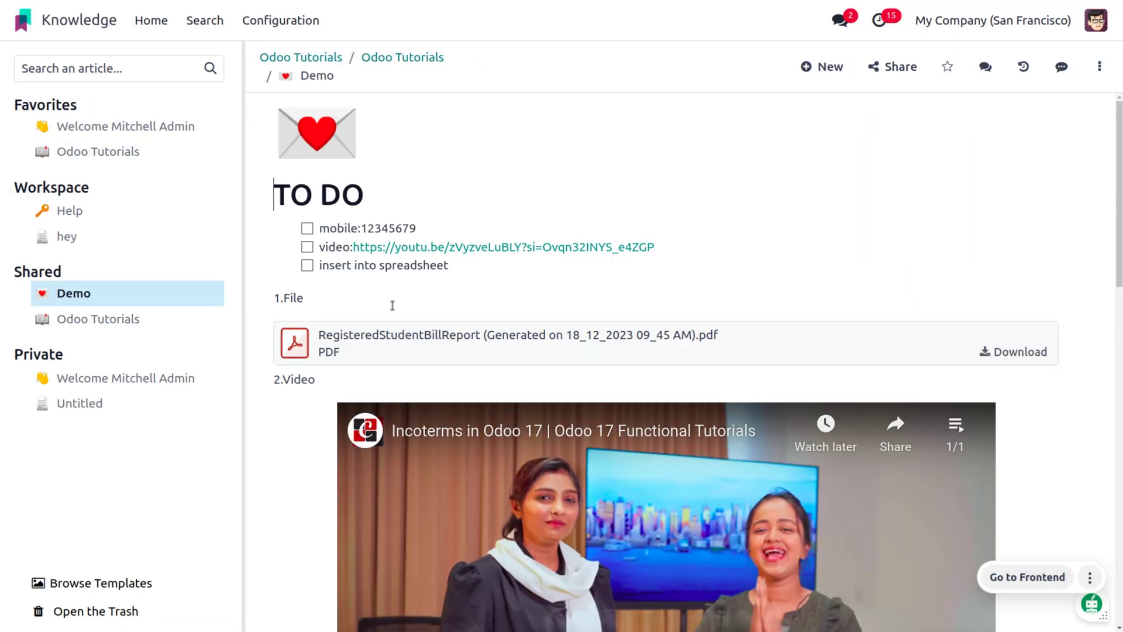
{"action": "scroll", "coordinate": [392, 305], "scroll_direction": "down", "scroll_amount": 7}
{"action": "scroll", "coordinate": [392, 304], "scroll_direction": "up", "scroll_amount": 7}
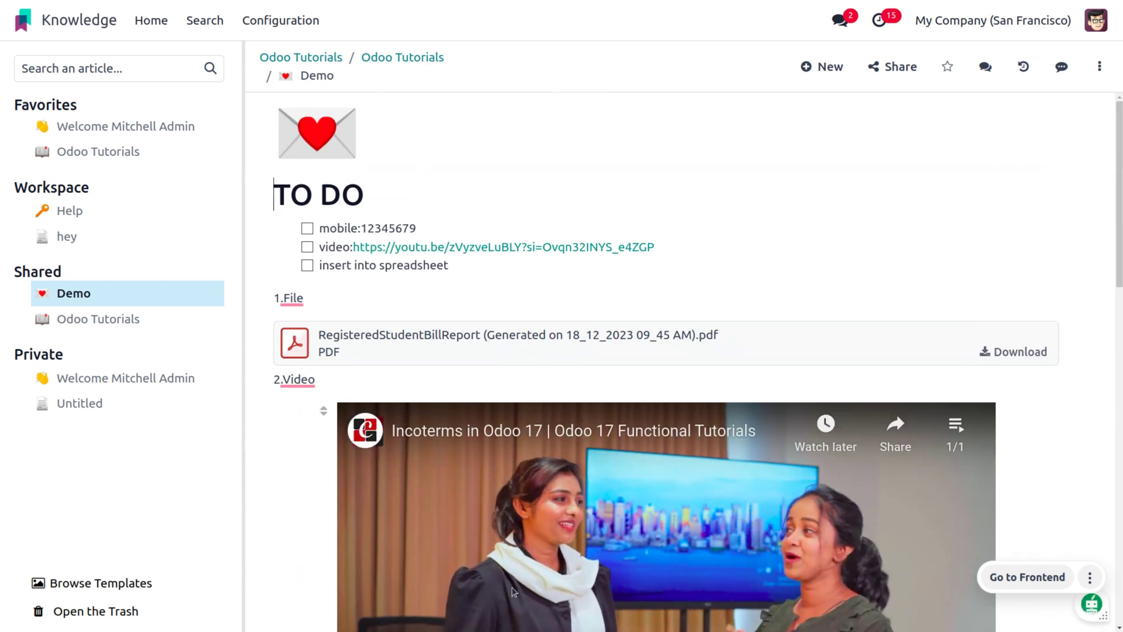
{"action": "scroll", "coordinate": [516, 523], "scroll_direction": "down", "scroll_amount": 7}
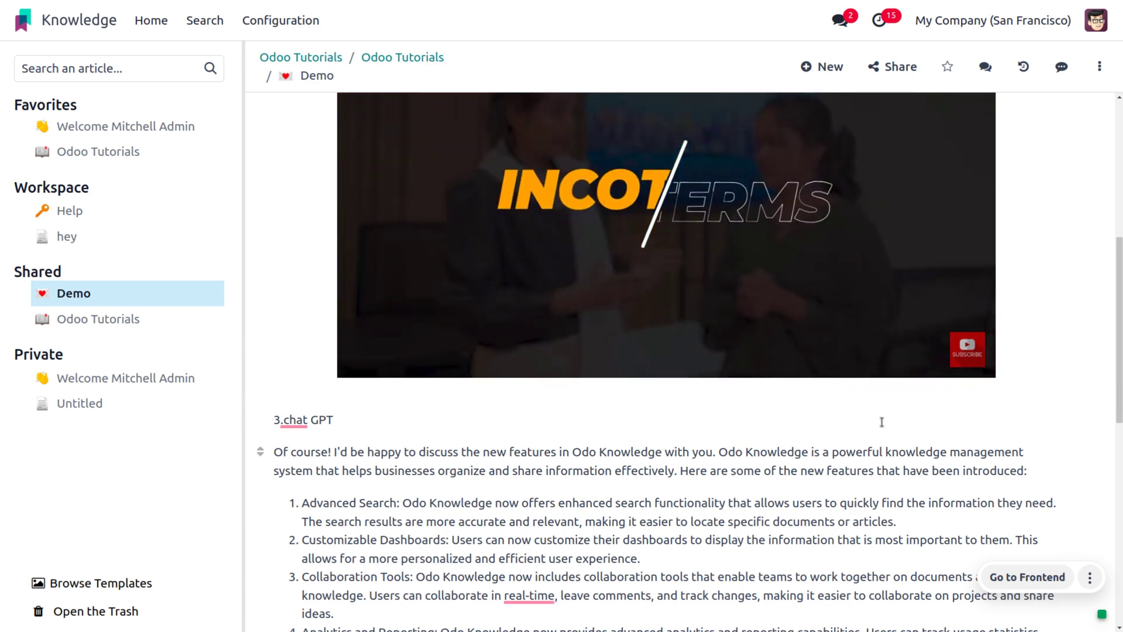
{"action": "scroll", "coordinate": [832, 535], "scroll_direction": "up", "scroll_amount": 6}
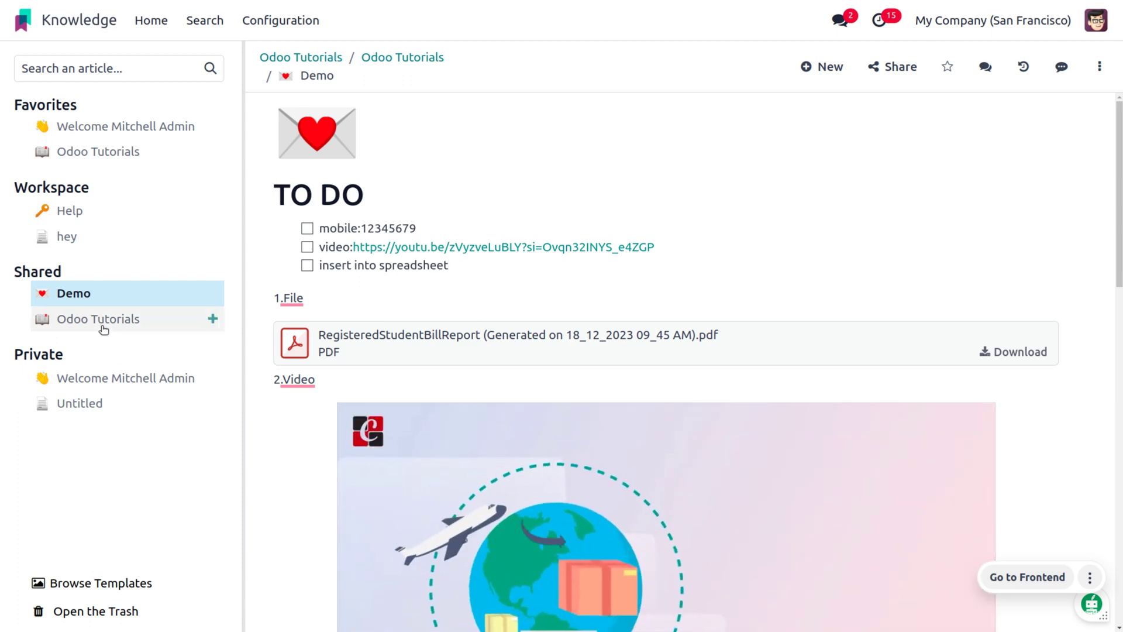
Step: Return to Odoo Tutorials and open the template gallery previewing Meeting Minutes
{"action": "left_click", "coordinate": [102, 326]}
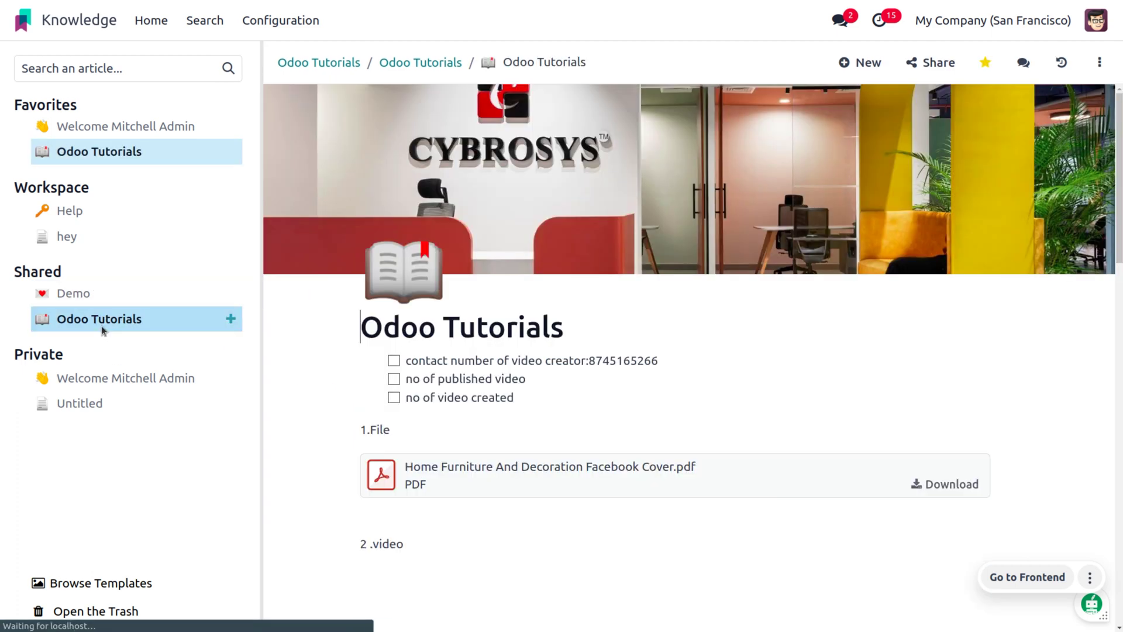
{"action": "left_click", "coordinate": [100, 582]}
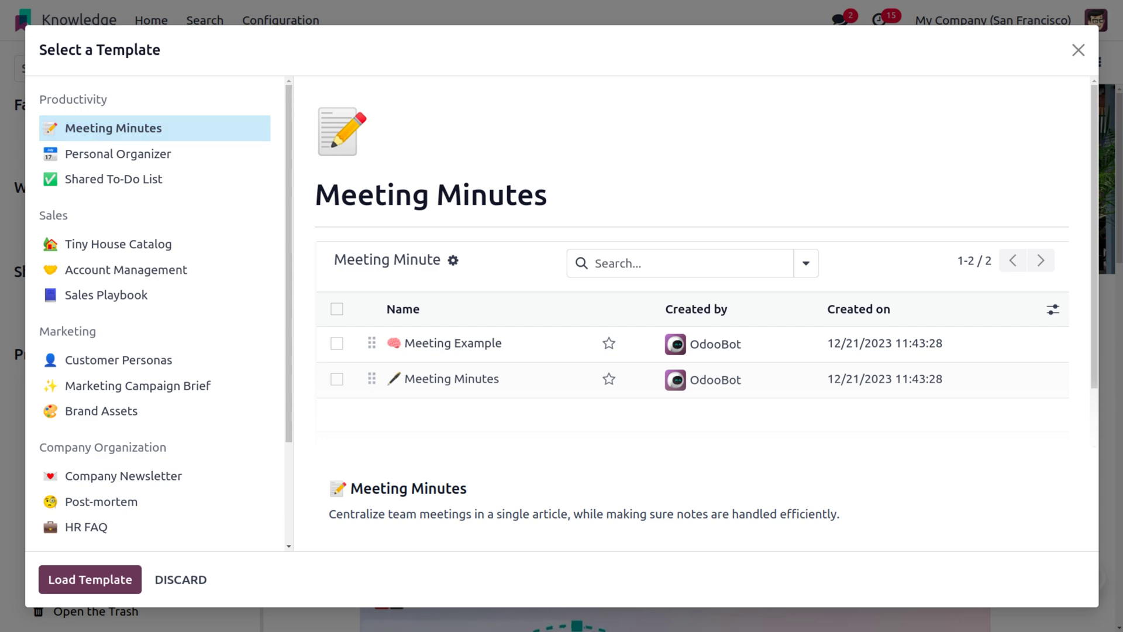
Step: Load the Meeting Minutes template as a private article and add an untitled entry to its list
{"action": "left_click", "coordinate": [92, 578]}
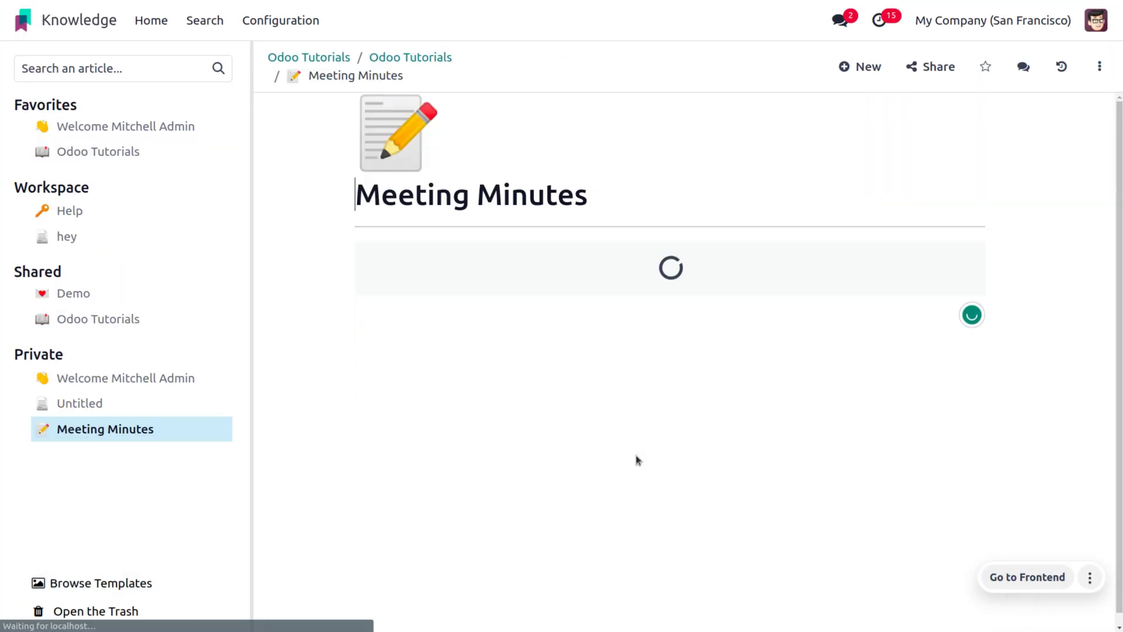
{"action": "scroll", "coordinate": [635, 455], "scroll_direction": "up", "scroll_amount": 1}
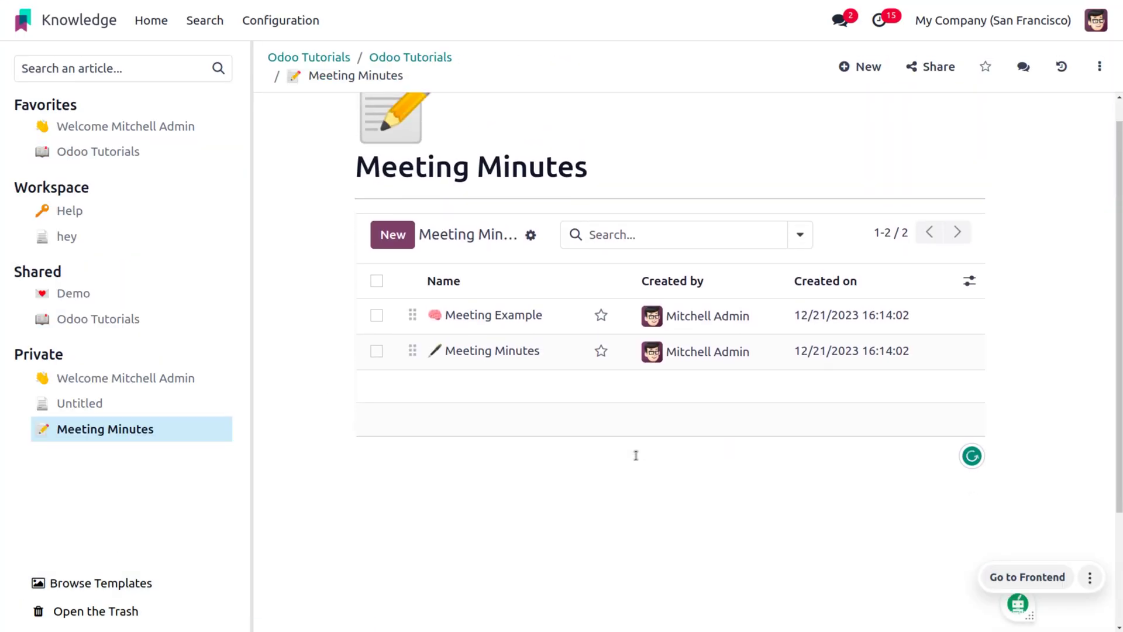
{"action": "scroll", "coordinate": [636, 455], "scroll_direction": "up", "scroll_amount": 1}
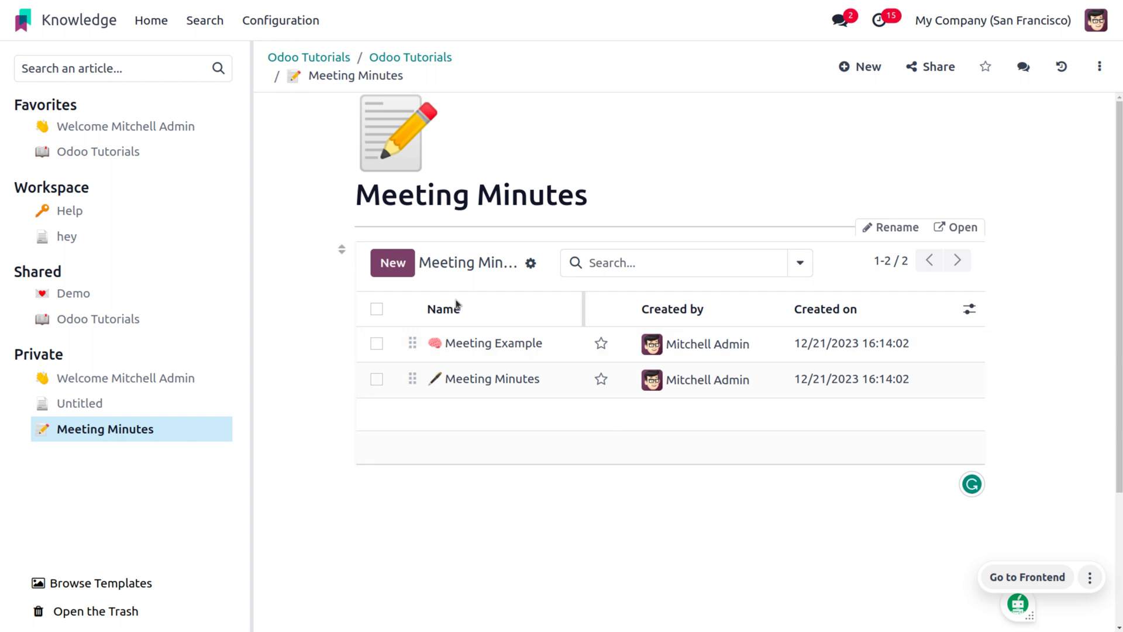
{"action": "left_click", "coordinate": [398, 270]}
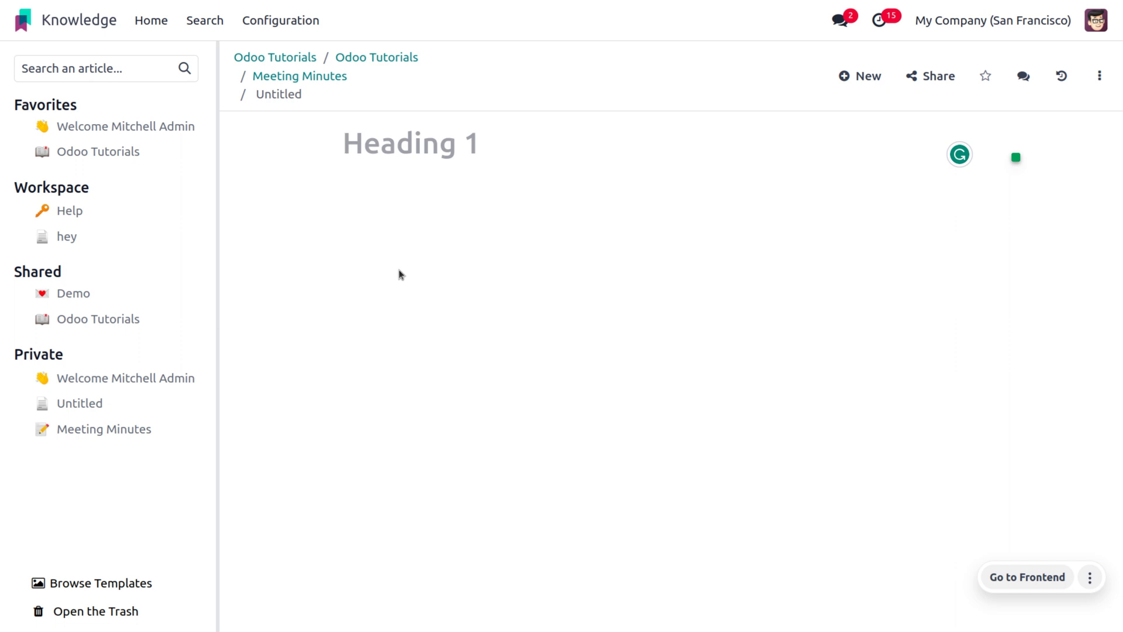
Step: Title the new article 'odoo news' and add an empty body line beneath the heading
{"action": "type", "text": "d"}
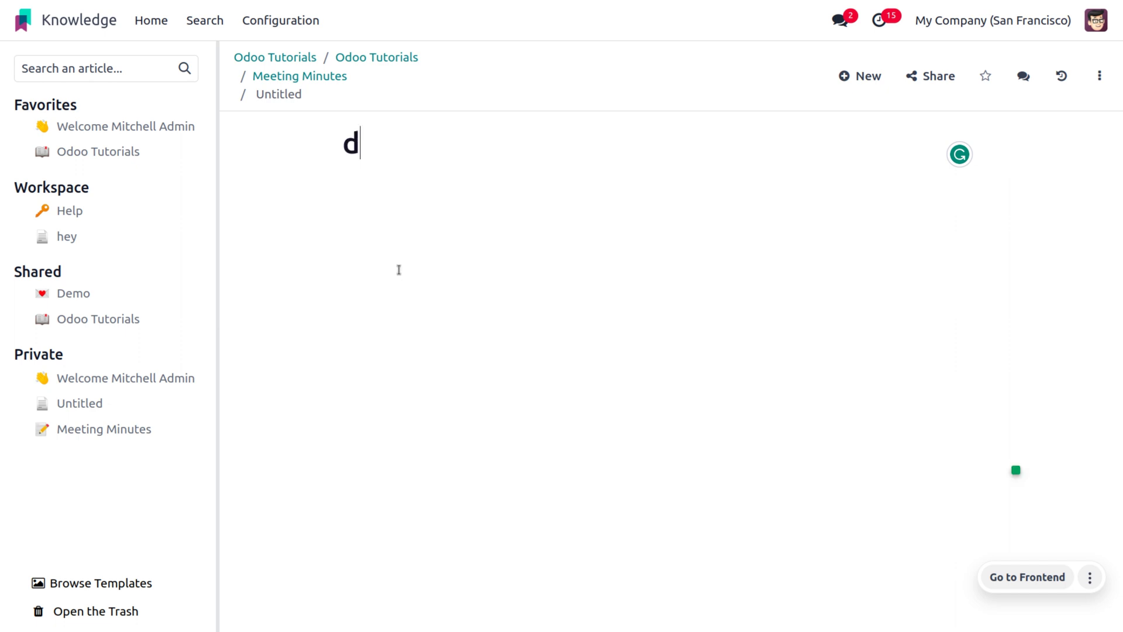
{"action": "key", "text": "BackSpace"}
{"action": "type", "text": "odoo "}
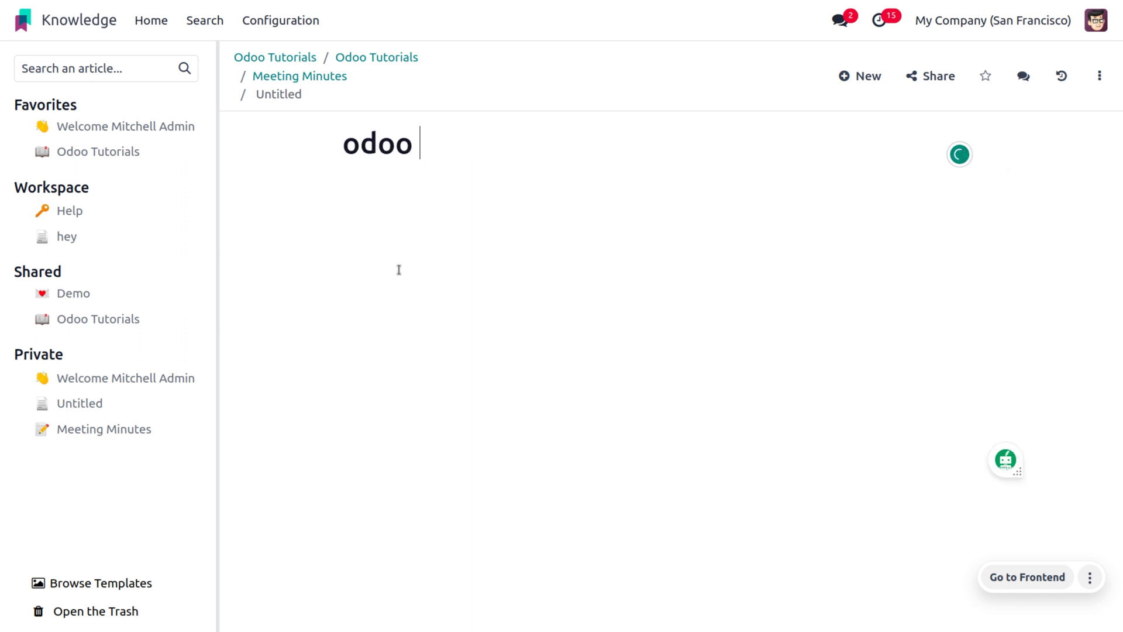
{"action": "type", "text": "new"}
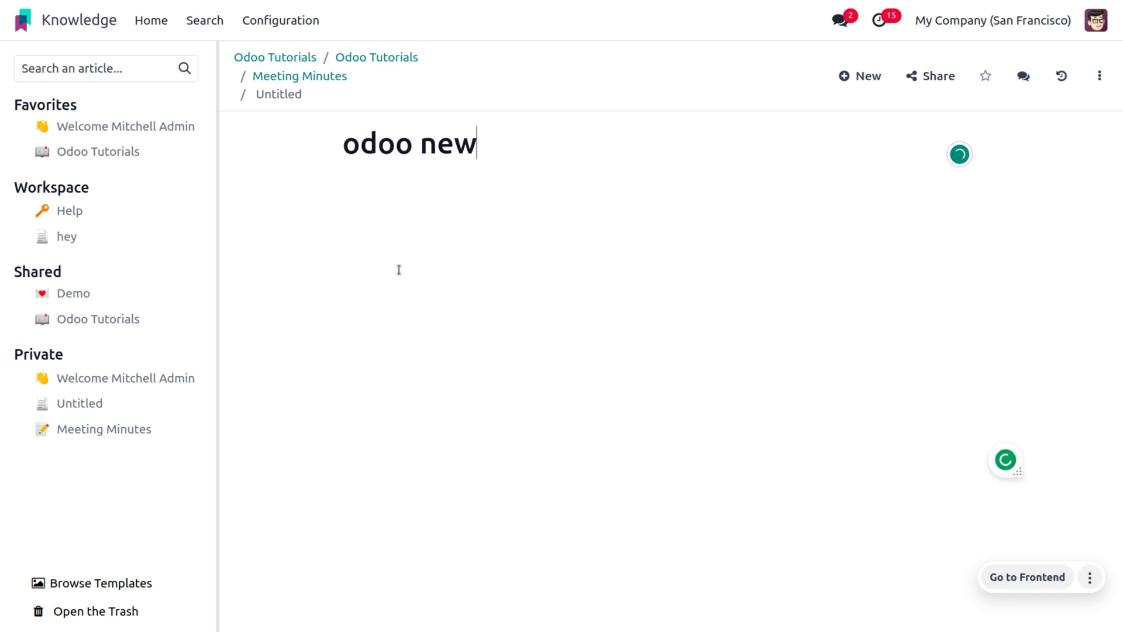
{"action": "type", "text": "s"}
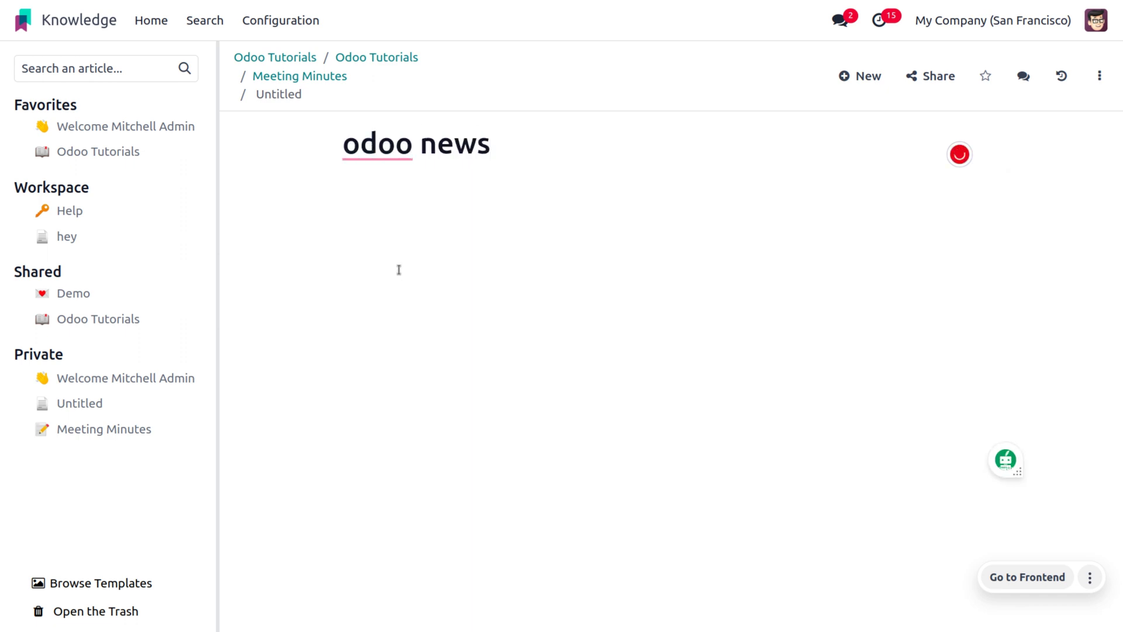
{"action": "key", "text": "Return"}
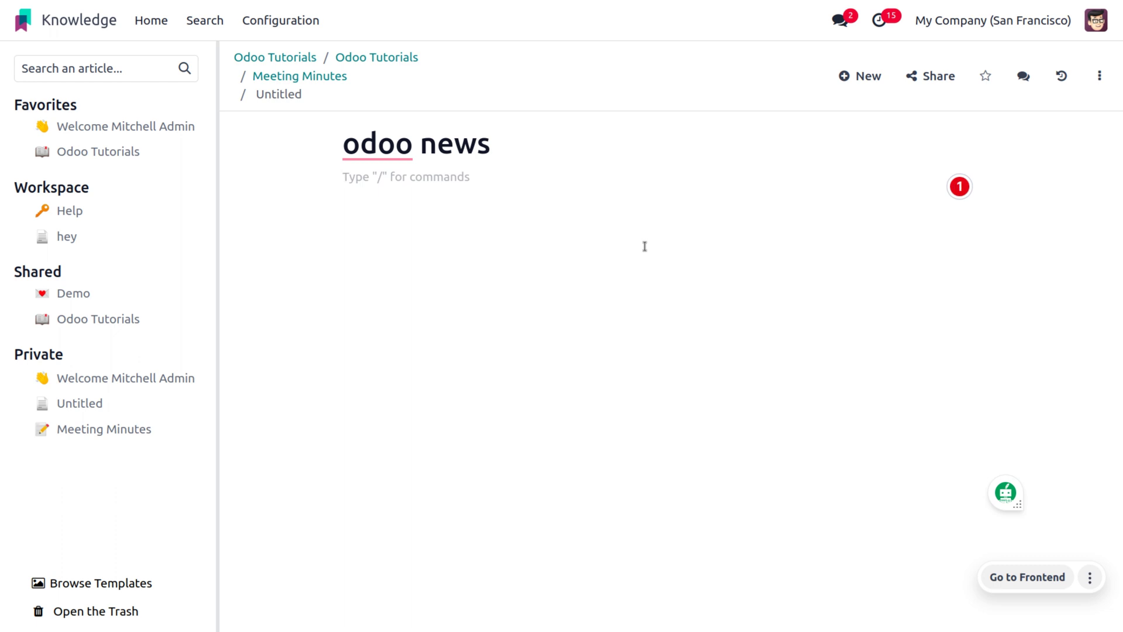
Step: Insert an Item Calendar via /cal to manage 'discussion on odoo news'
{"action": "type", "text": "/"}
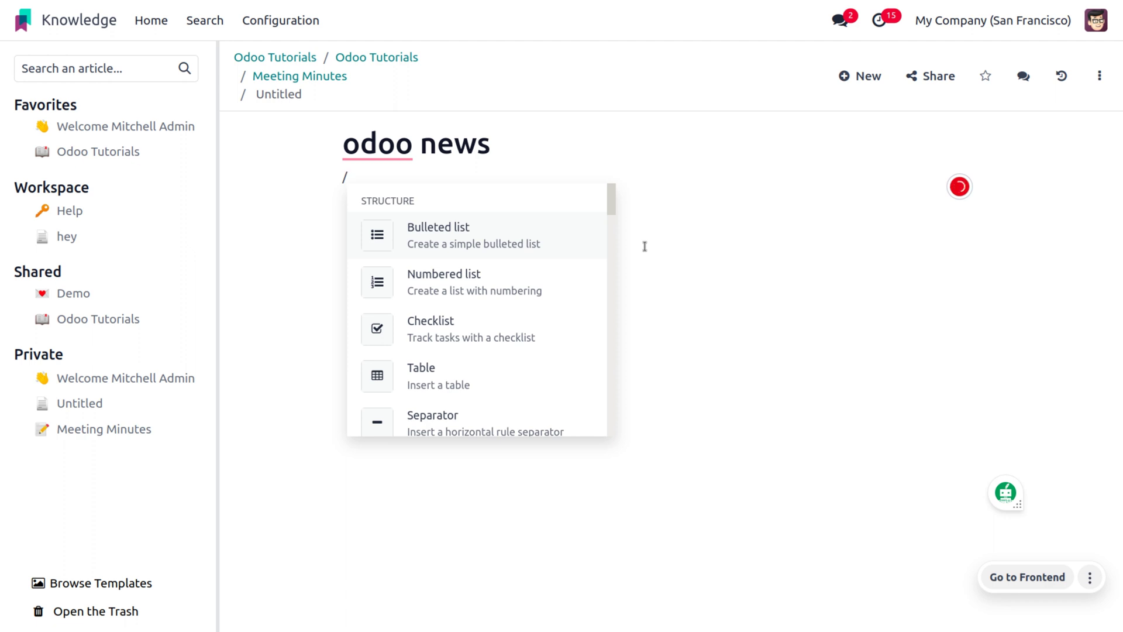
{"action": "type", "text": "ca"}
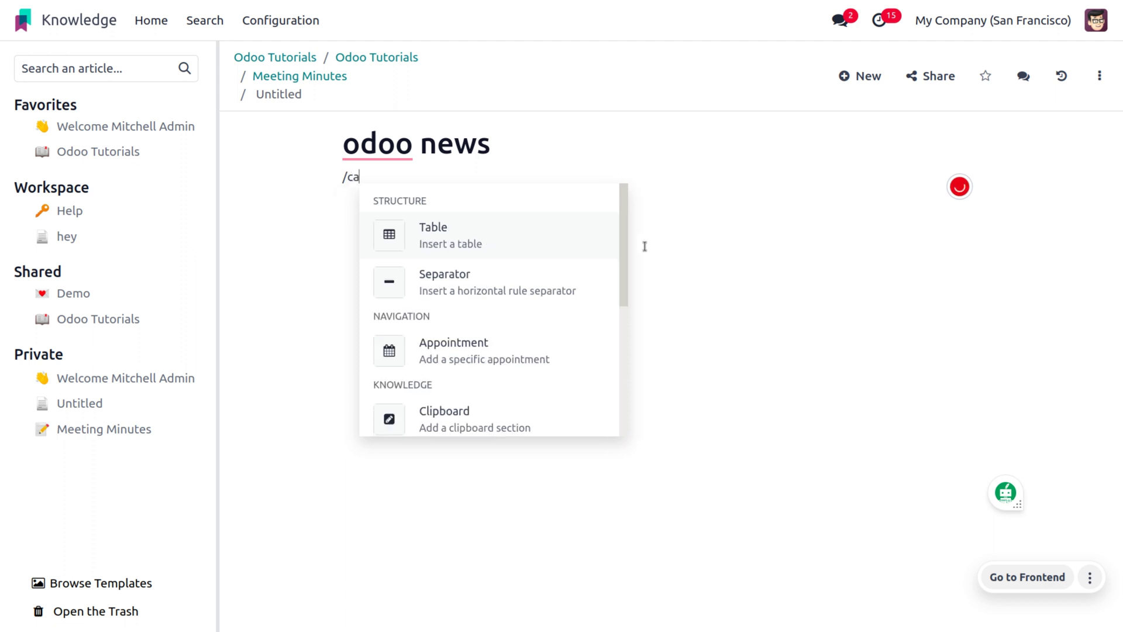
{"action": "type", "text": "l"}
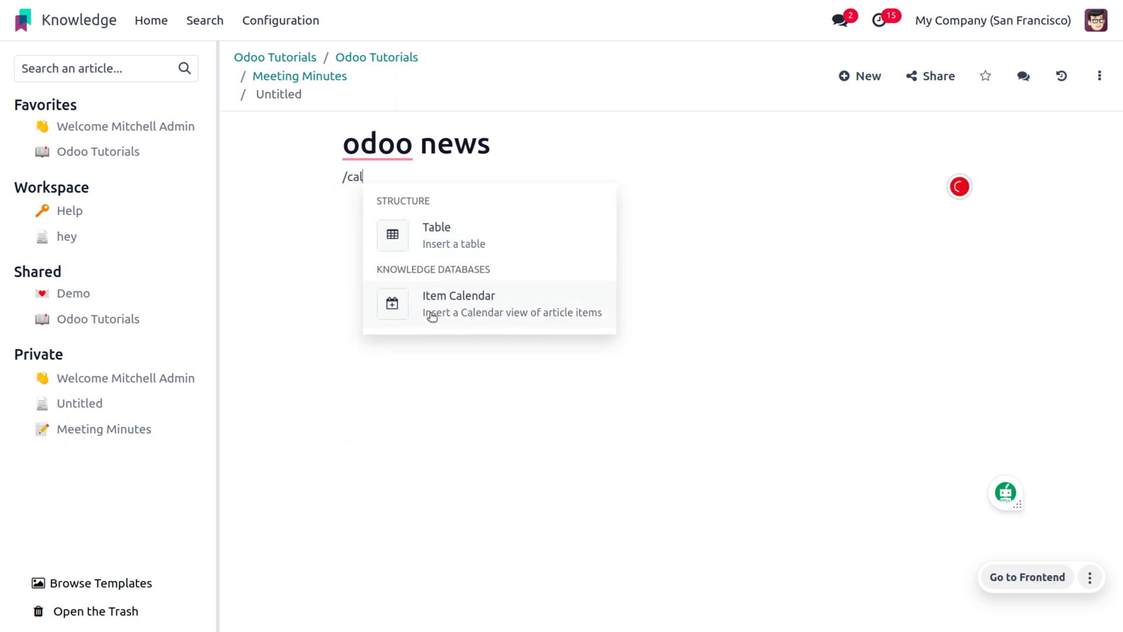
{"action": "left_click", "coordinate": [441, 317]}
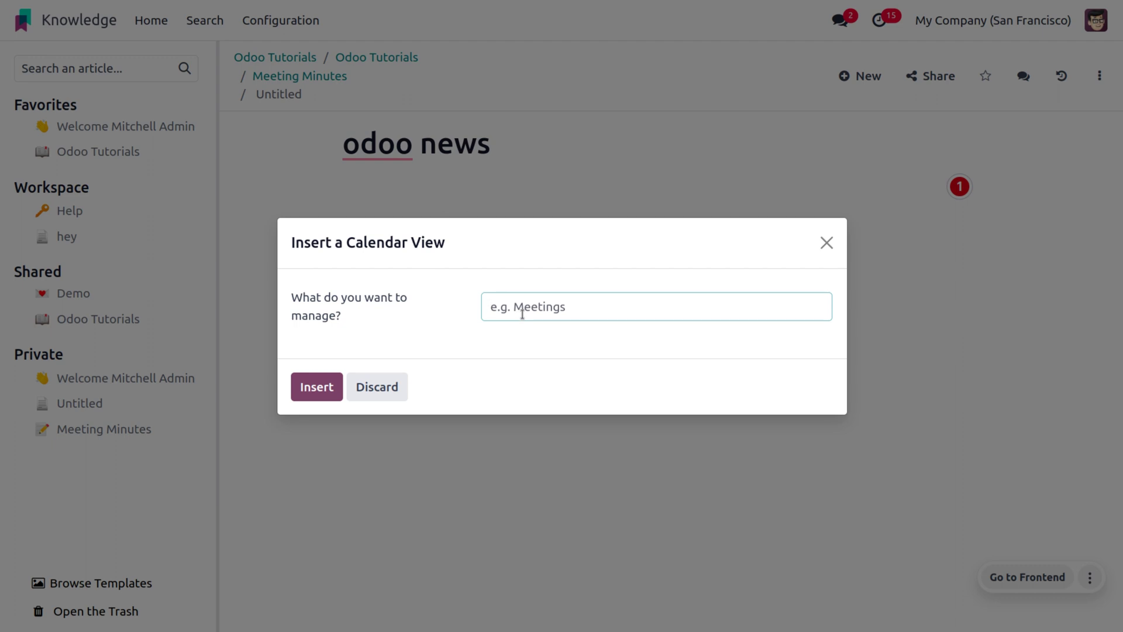
{"action": "type", "text": "discuss "}
{"action": "type", "text": "on on odoo news"}
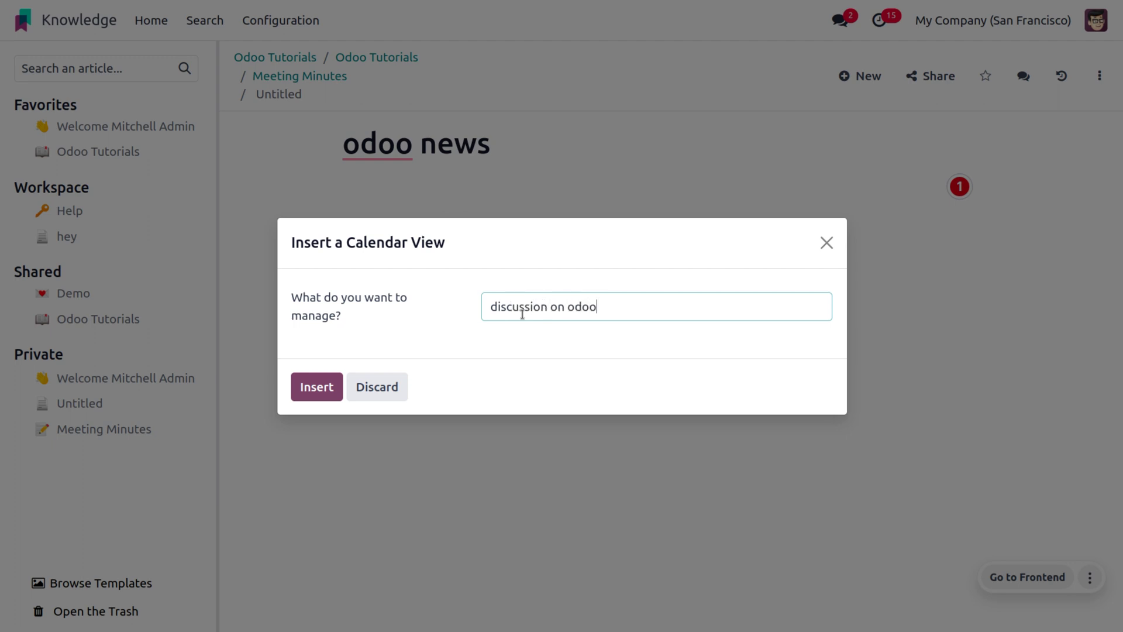
{"action": "left_click", "coordinate": [316, 387]}
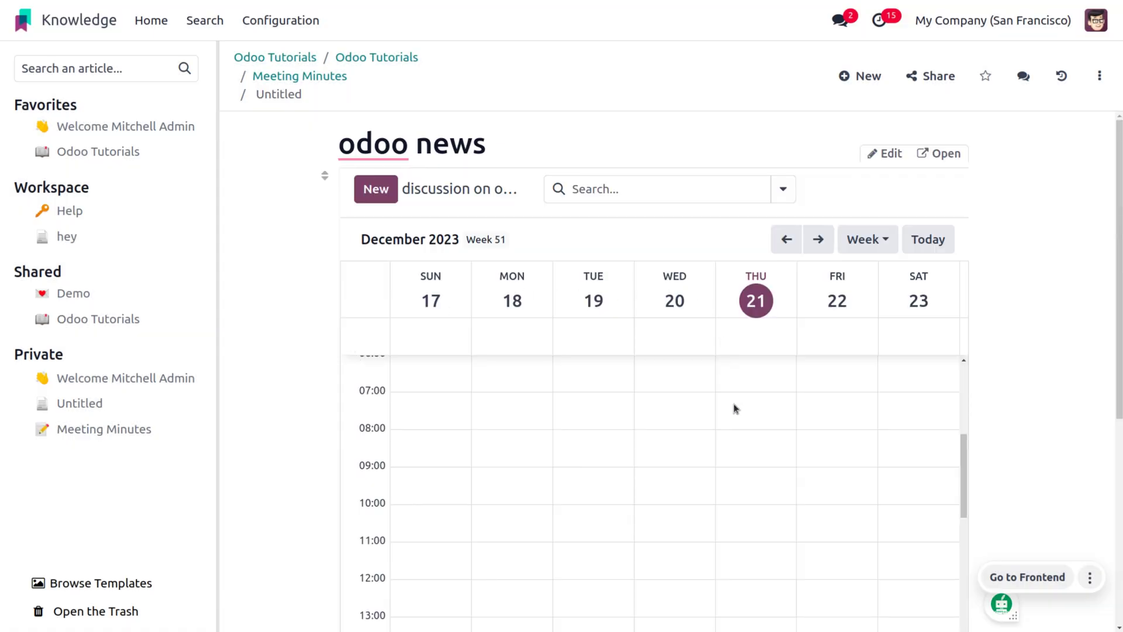
Step: Create an untitled calendar item on Thursday 21 December at 05:45
{"action": "scroll", "coordinate": [734, 403], "scroll_direction": "down", "scroll_amount": 3}
{"action": "scroll", "coordinate": [733, 403], "scroll_direction": "up", "scroll_amount": 7}
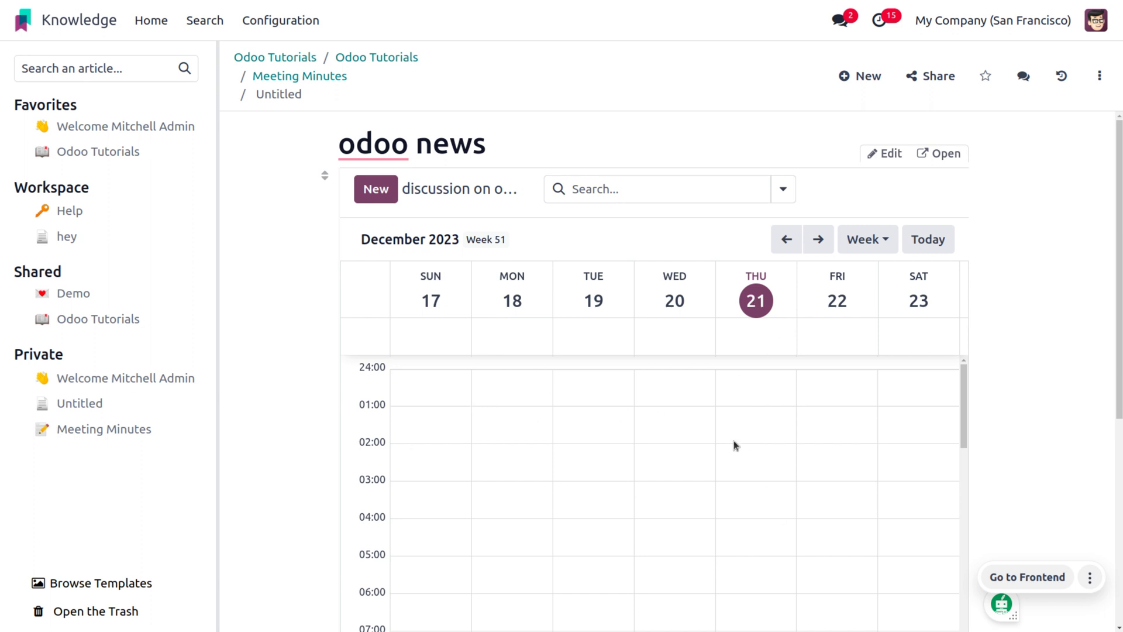
{"action": "left_click", "coordinate": [760, 585]}
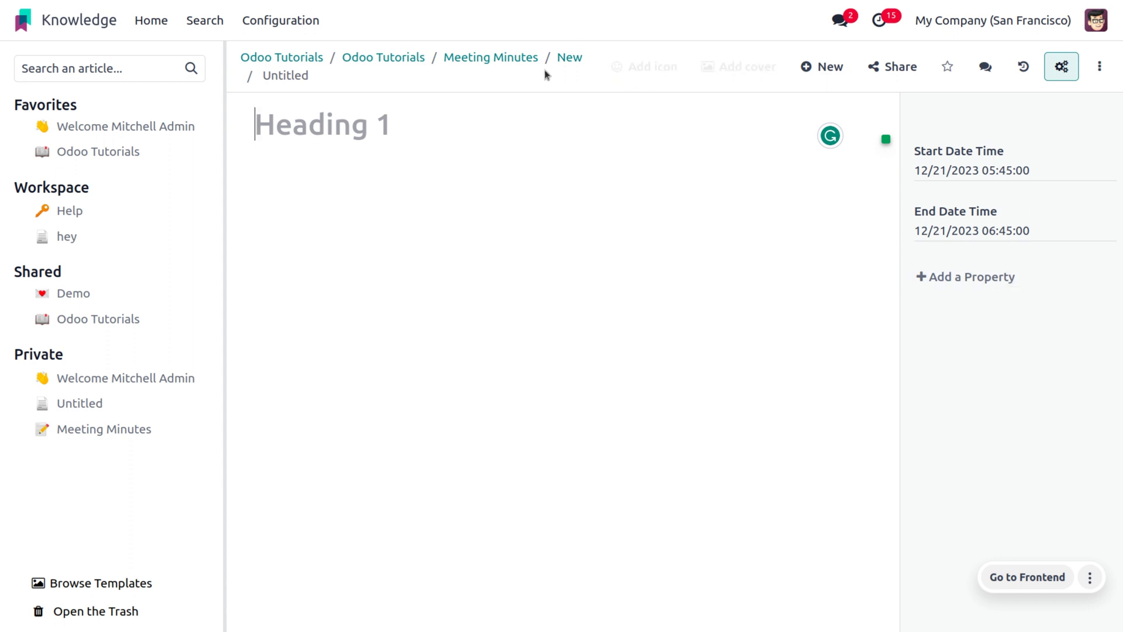
Step: Return to the odoo news article by way of Meeting Minutes
{"action": "left_click", "coordinate": [529, 61]}
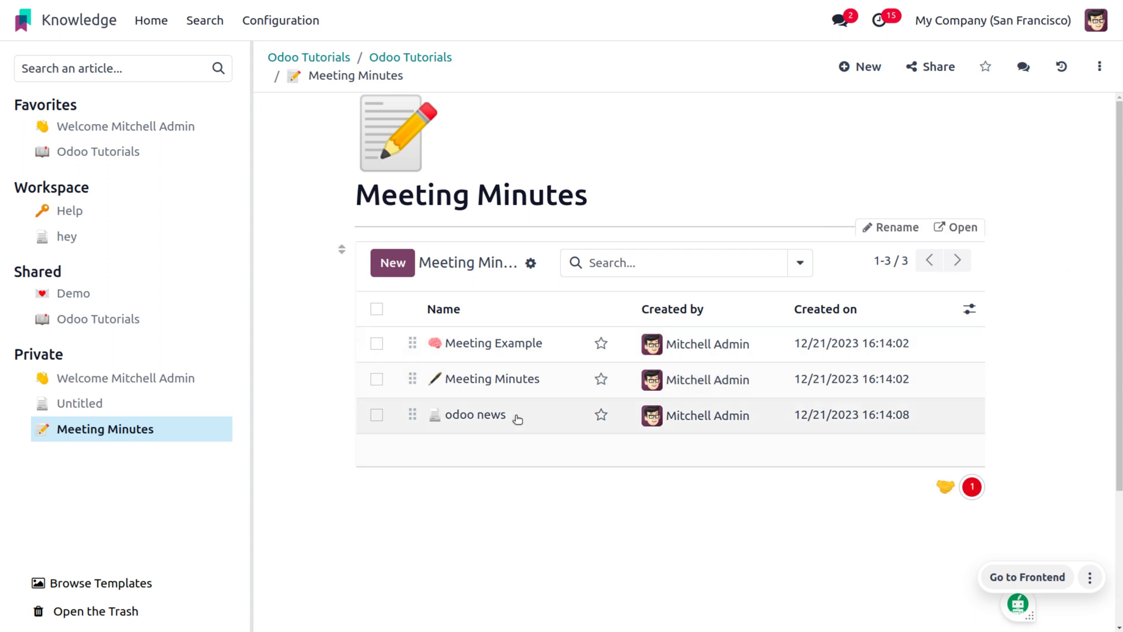
{"action": "left_click", "coordinate": [462, 414]}
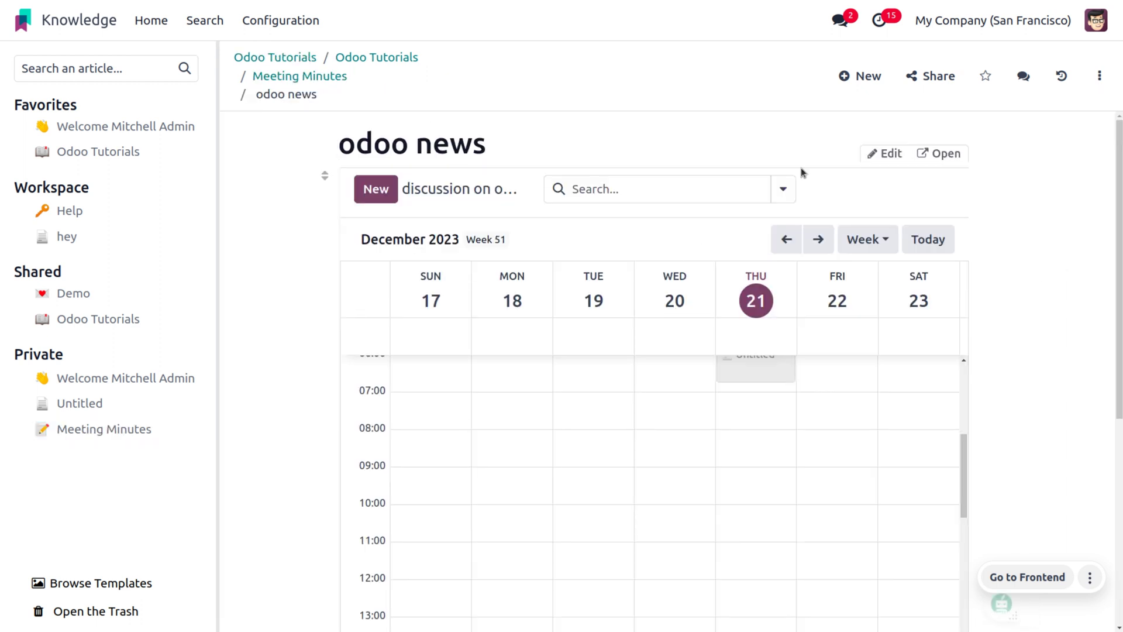
{"action": "mouse_move", "coordinate": [746, 76]}
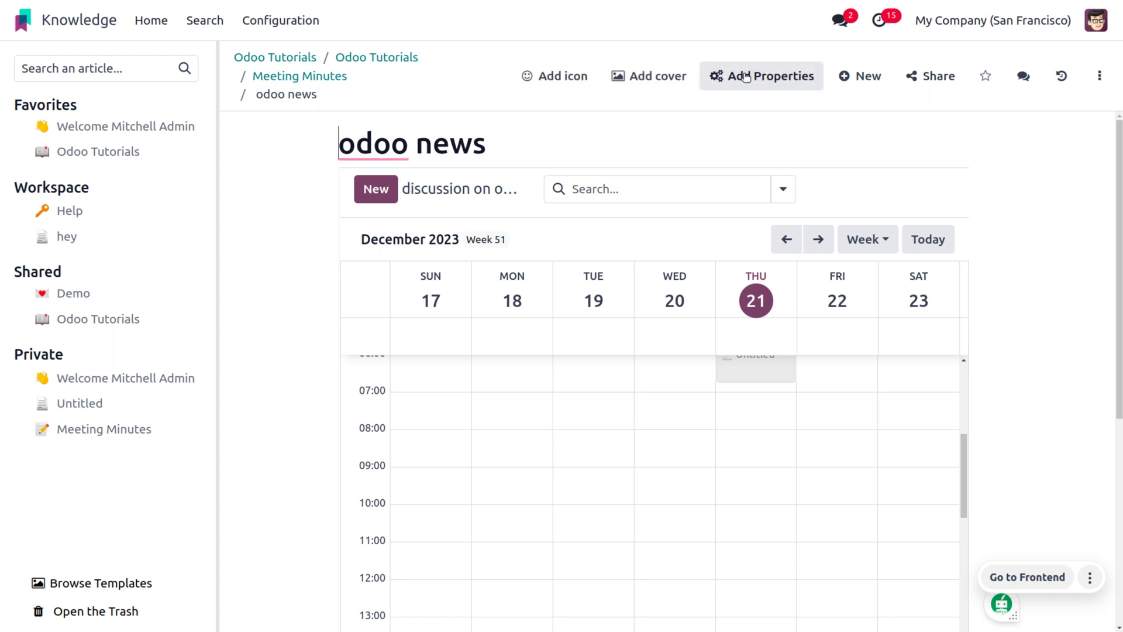
Step: Add an Integer property 'lenth', shown in cards, with default value '5 min'
{"action": "left_click", "coordinate": [746, 76]}
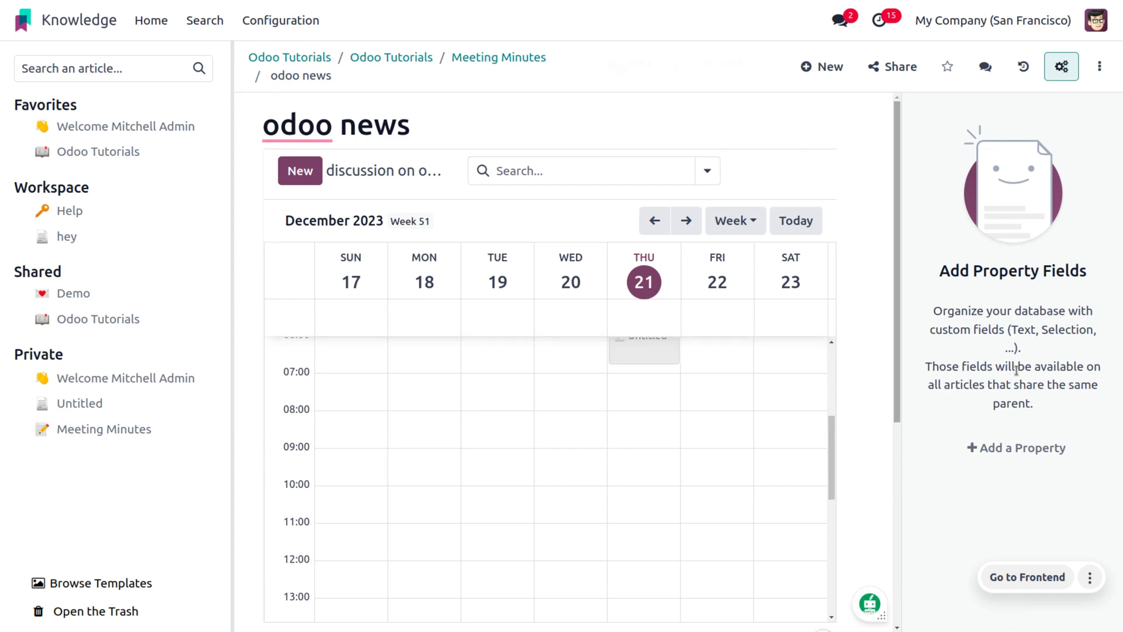
{"action": "left_click", "coordinate": [989, 447]}
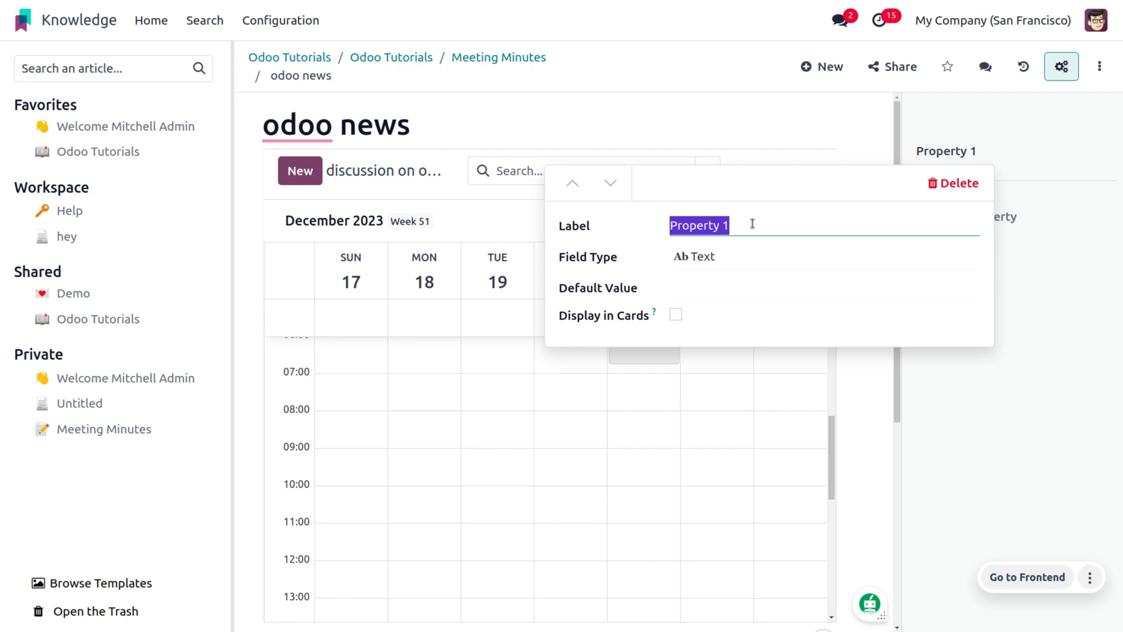
{"action": "key", "text": "BackSpace"}
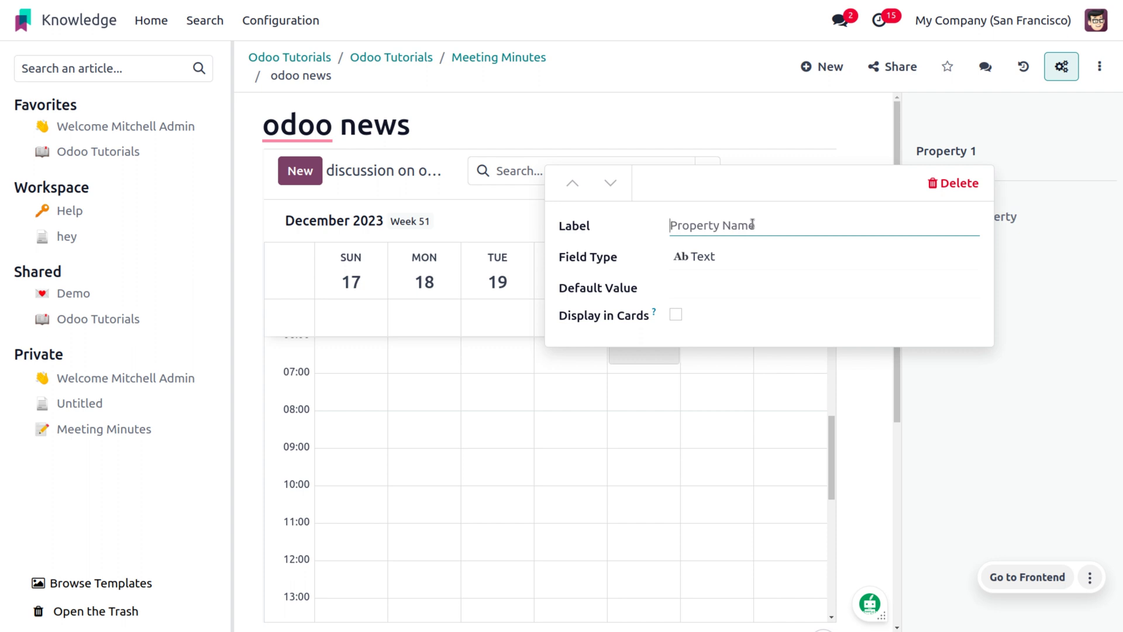
{"action": "type", "text": "lenth"}
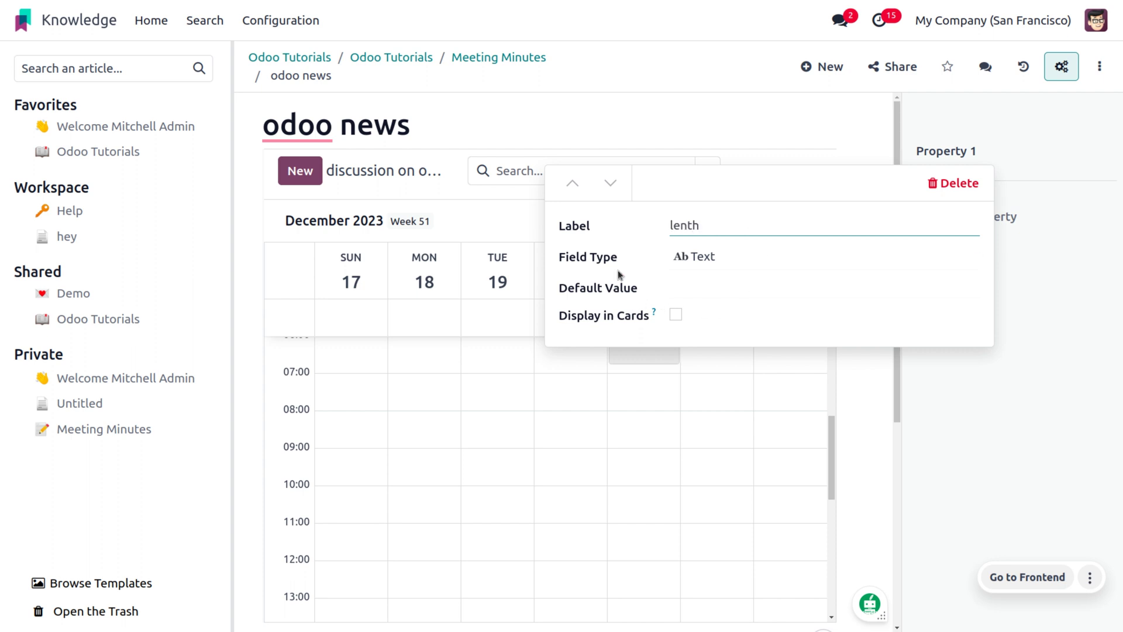
{"action": "left_click", "coordinate": [732, 265]}
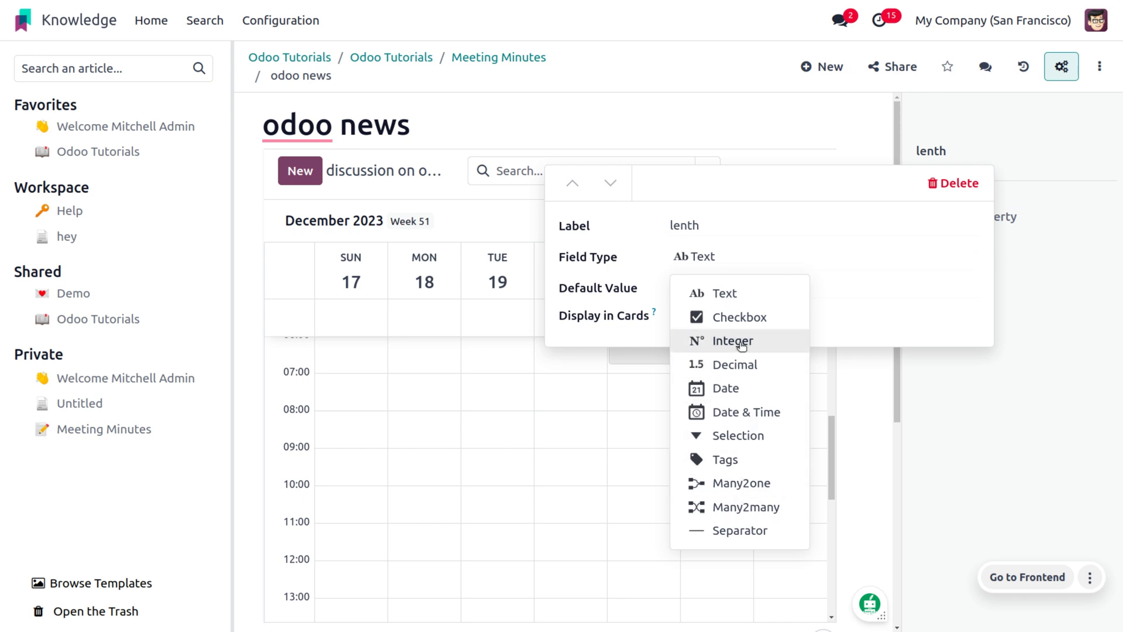
{"action": "left_click", "coordinate": [732, 341]}
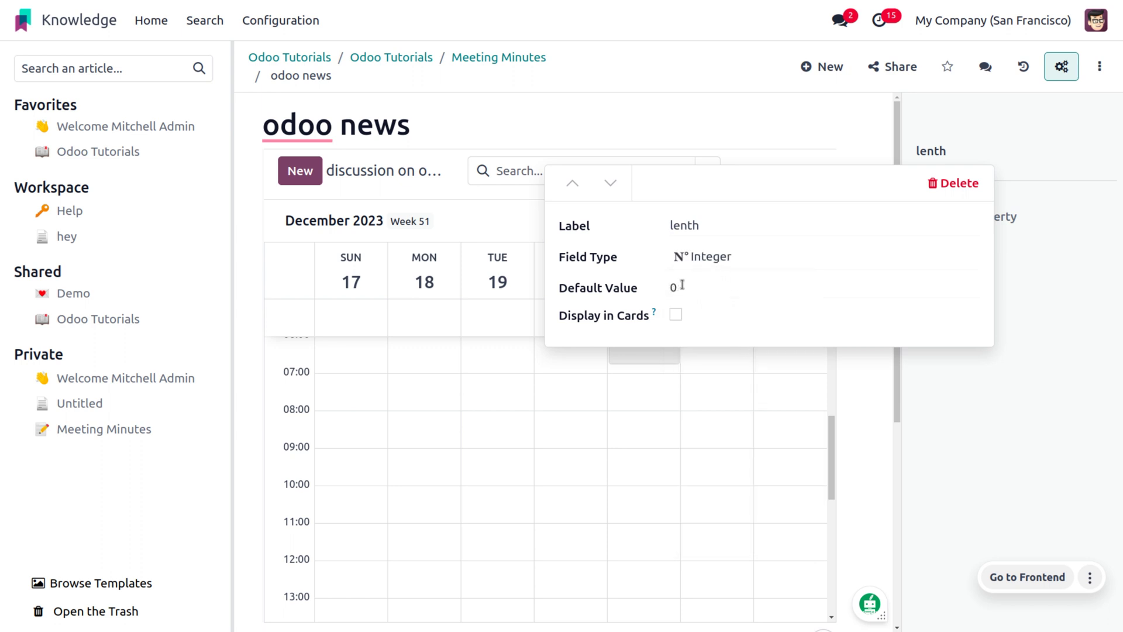
{"action": "left_click", "coordinate": [676, 314]}
{"action": "left_click", "coordinate": [686, 284]}
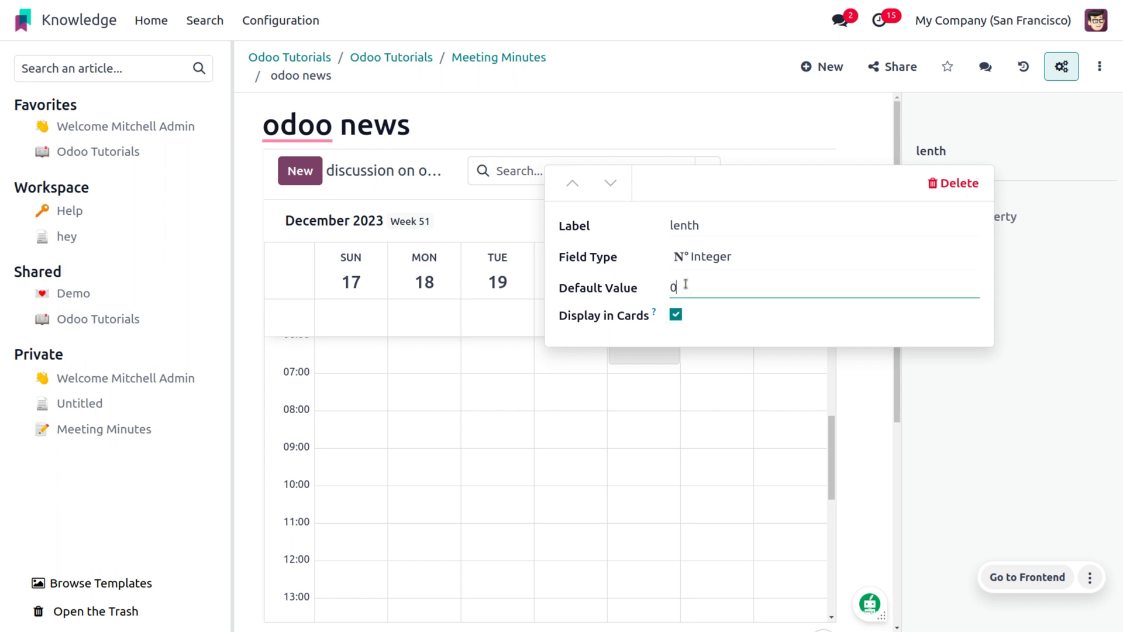
{"action": "key", "text": "BackSpace"}
{"action": "type", "text": "5 min"}
{"action": "left_click", "coordinate": [922, 195]}
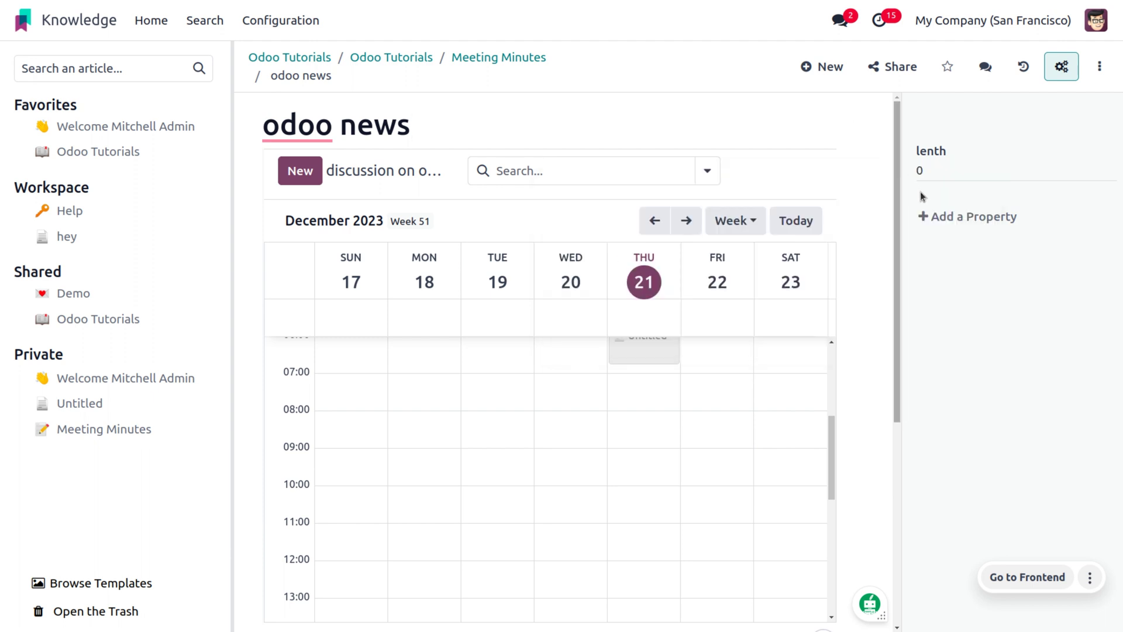
Step: Set this article's lenth value to '5 min'
{"action": "left_click", "coordinate": [929, 171]}
{"action": "key", "text": "BackSpace"}
{"action": "type", "text": "5 min"}
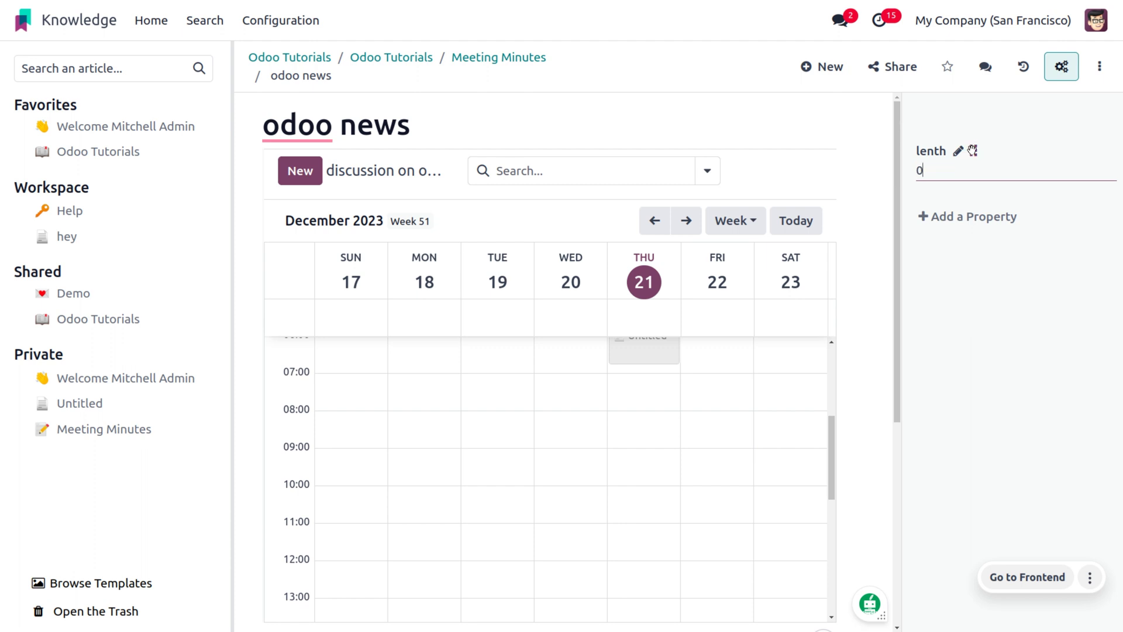
Step: Add a 'schedule' Date property defaulting to 12/24/2023, shown in cards and moved to the top
{"action": "left_click", "coordinate": [975, 214]}
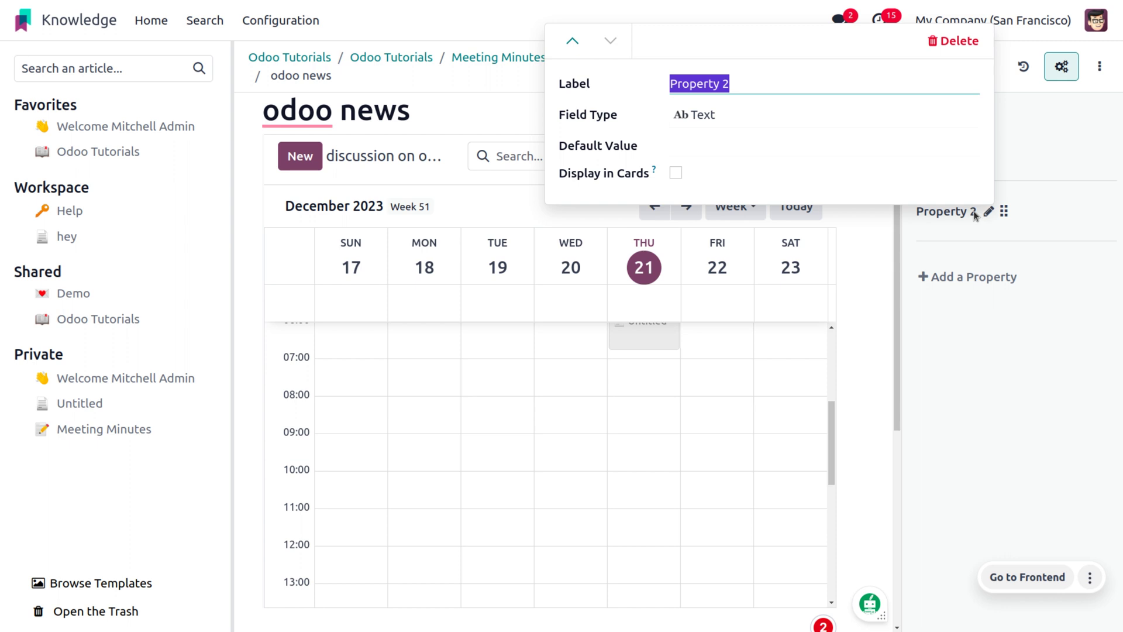
{"action": "key", "text": "BackSpace"}
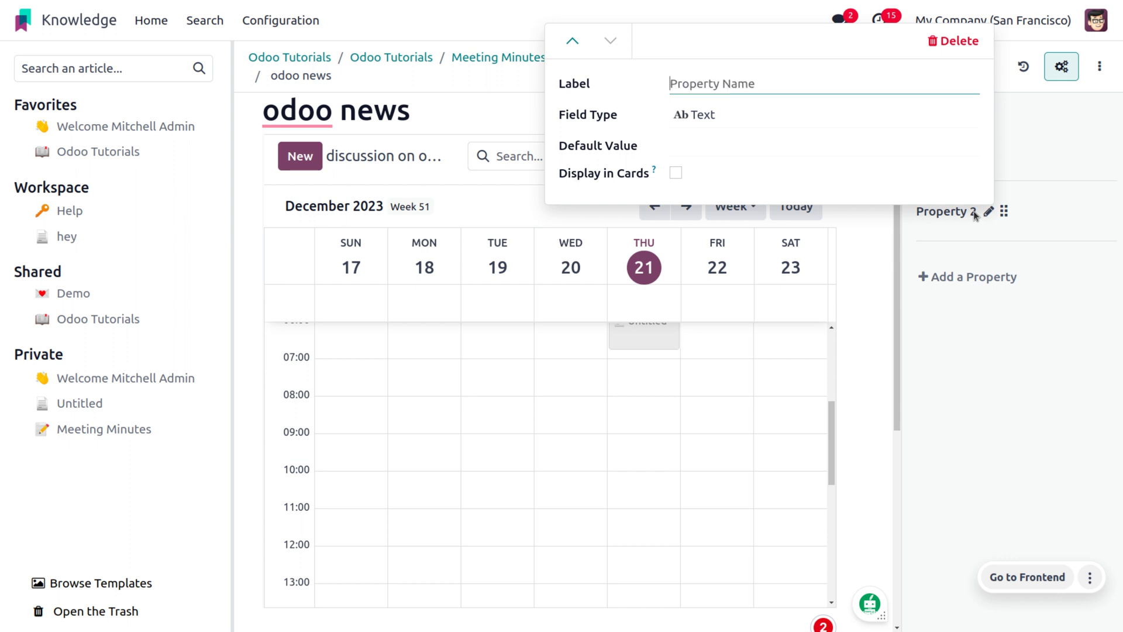
{"action": "type", "text": "schedule"}
{"action": "left_click", "coordinate": [787, 115]}
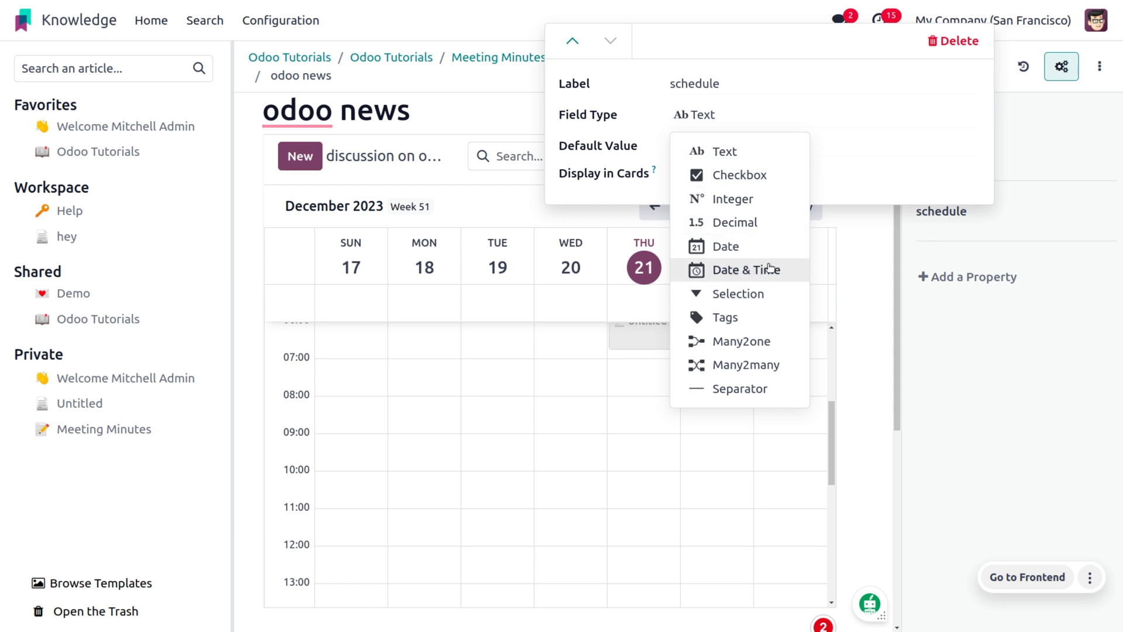
{"action": "left_click", "coordinate": [764, 246]}
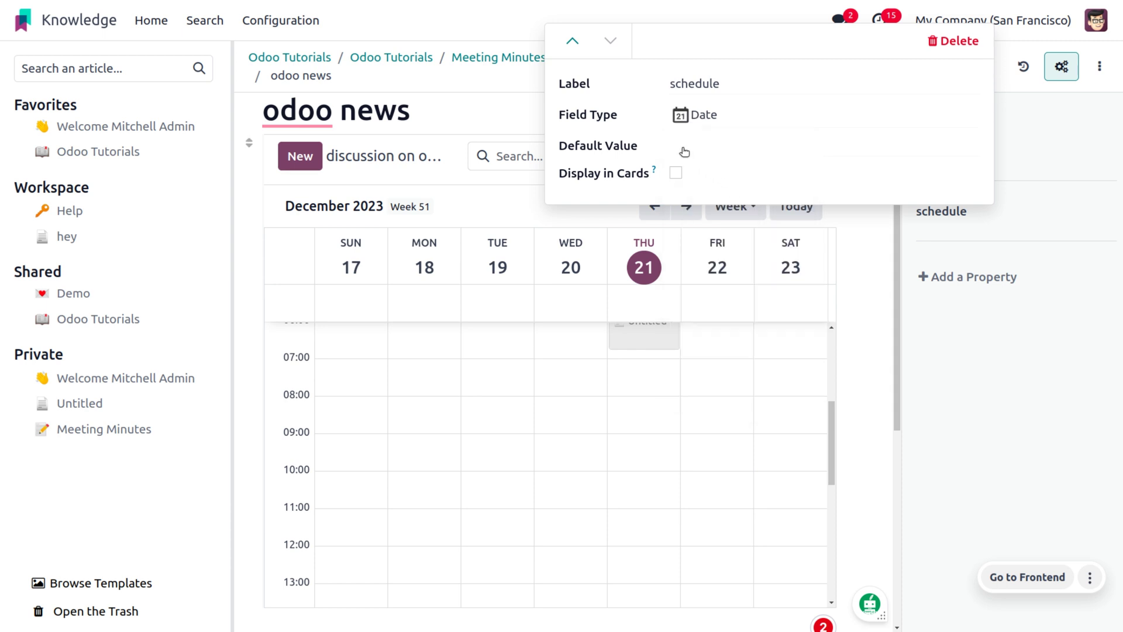
{"action": "left_click", "coordinate": [709, 156]}
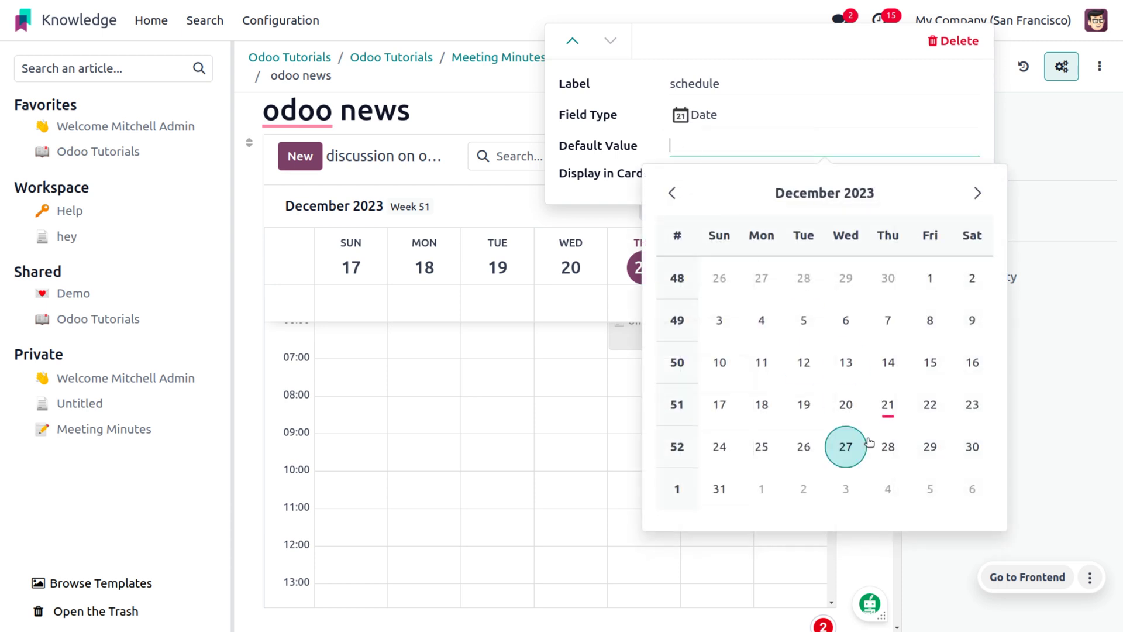
{"action": "left_click", "coordinate": [719, 446]}
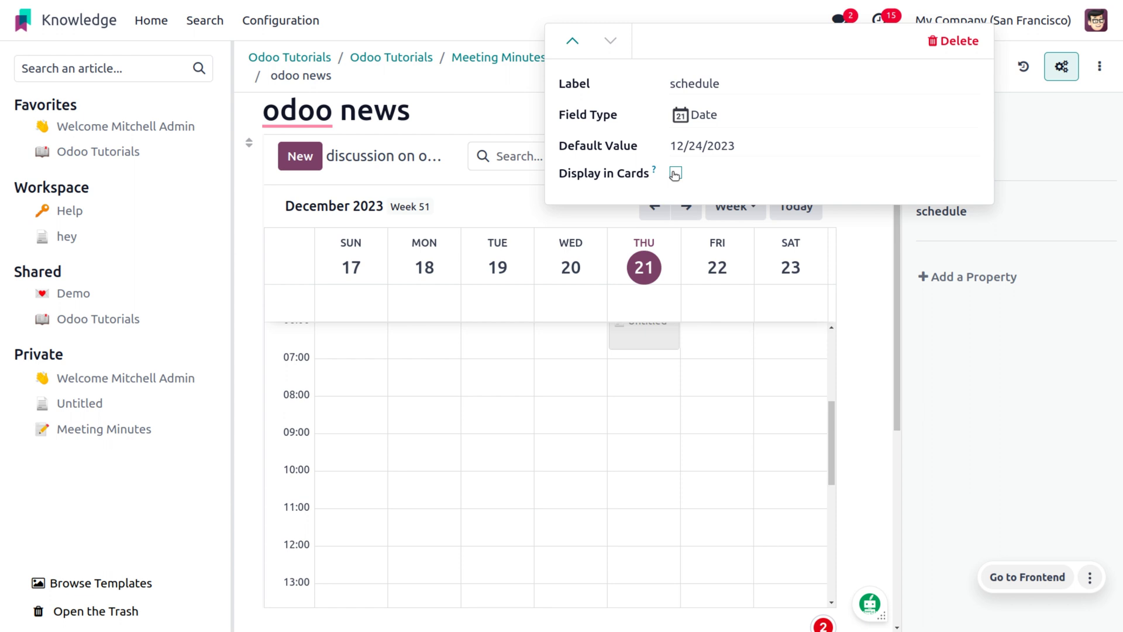
{"action": "left_click", "coordinate": [675, 174]}
{"action": "left_click", "coordinate": [574, 40]}
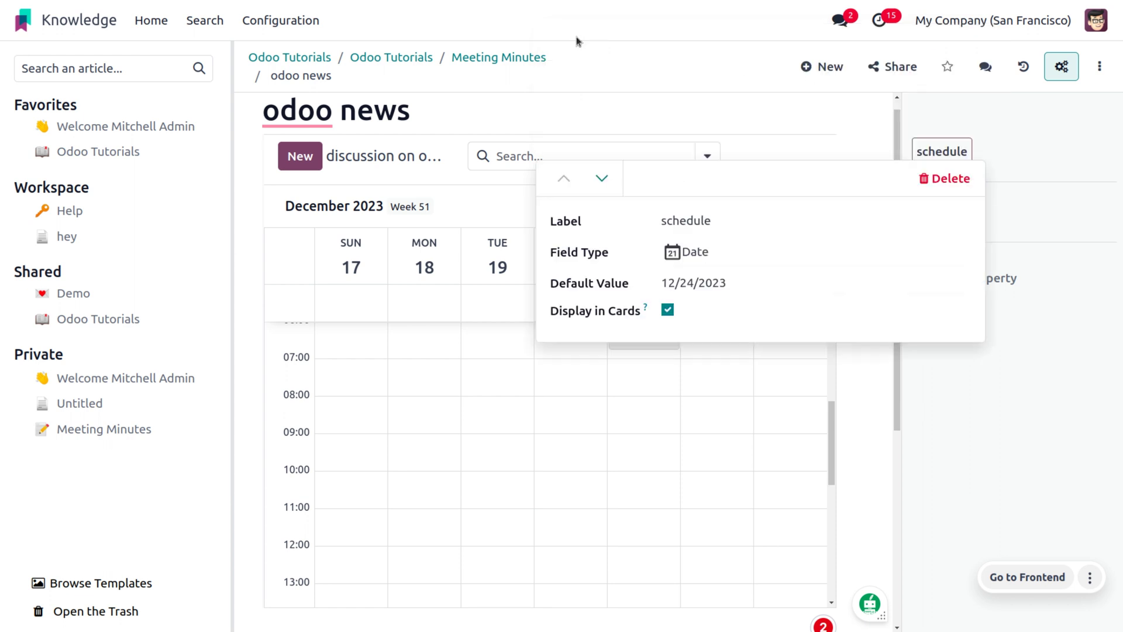
{"action": "left_click", "coordinate": [960, 128]}
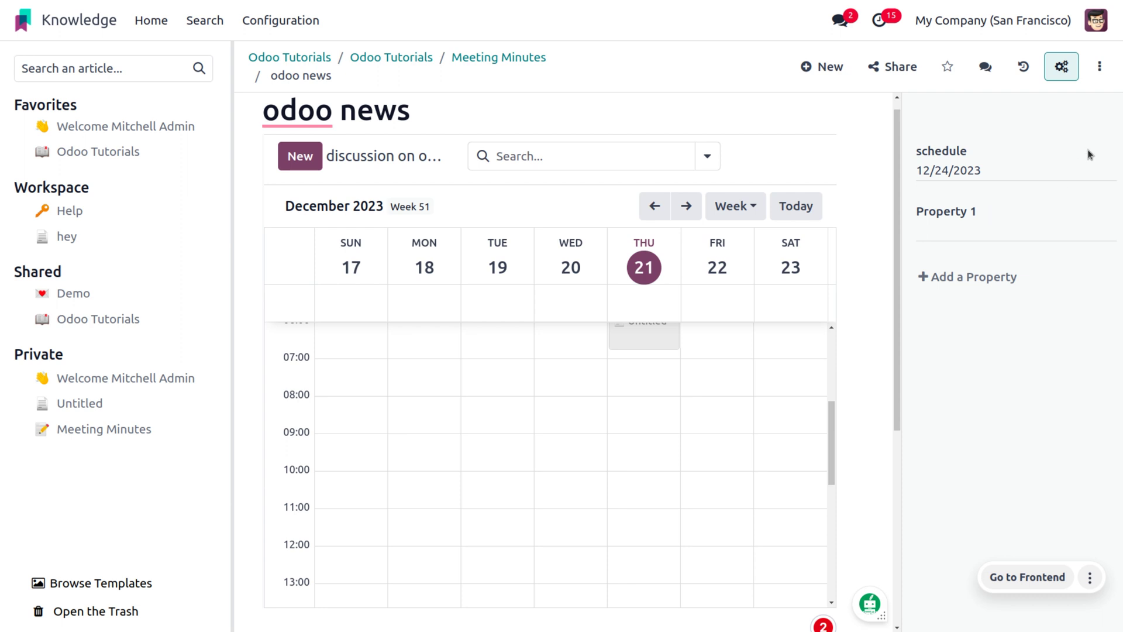
Step: Lock the odoo news content and create a copy of the article
{"action": "left_click", "coordinate": [1100, 67]}
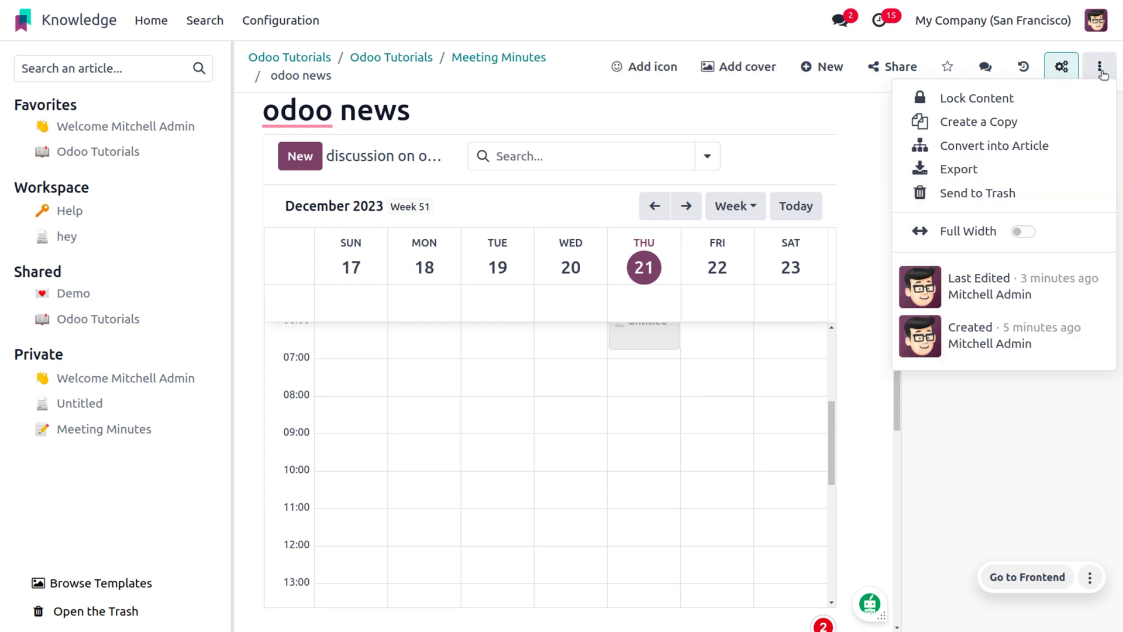
{"action": "left_click", "coordinate": [989, 97]}
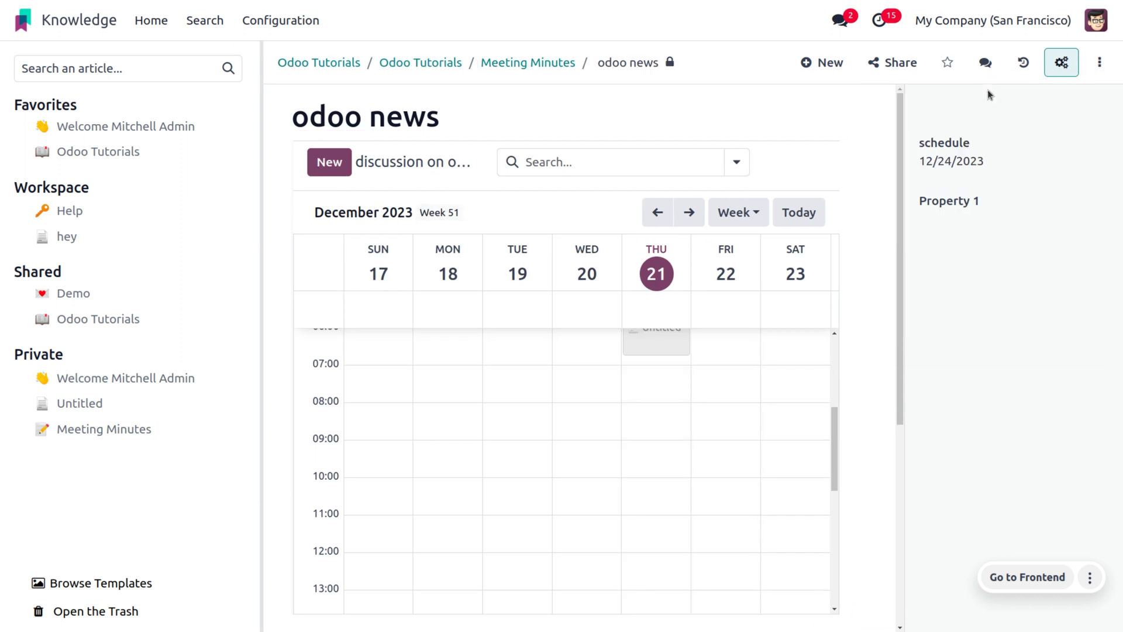
{"action": "left_click", "coordinate": [1099, 62]}
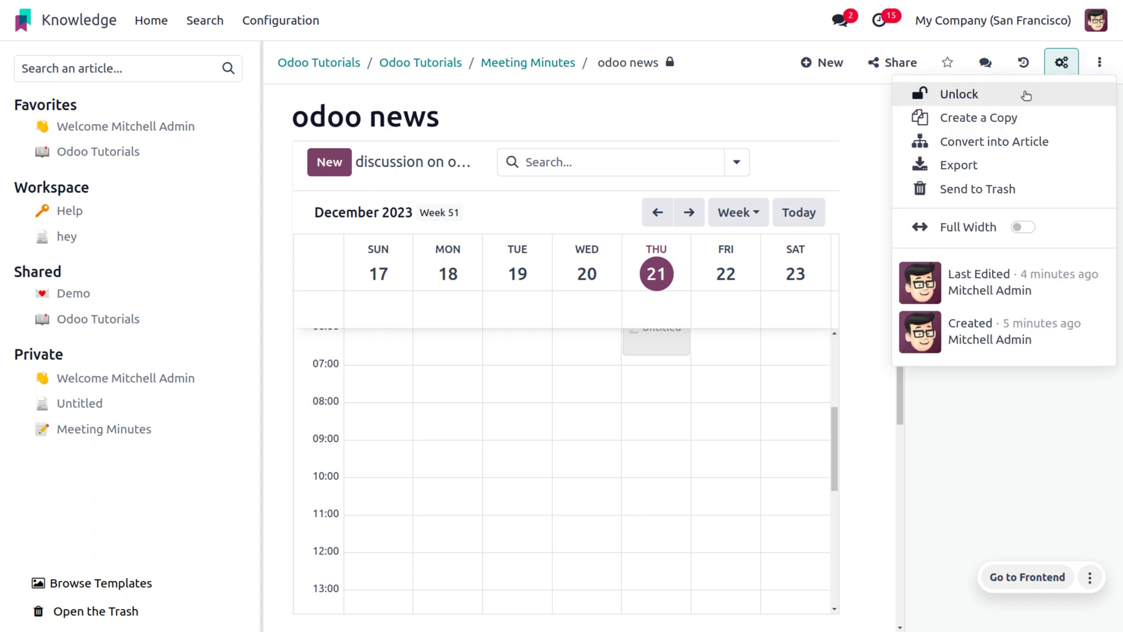
{"action": "left_click", "coordinate": [988, 117]}
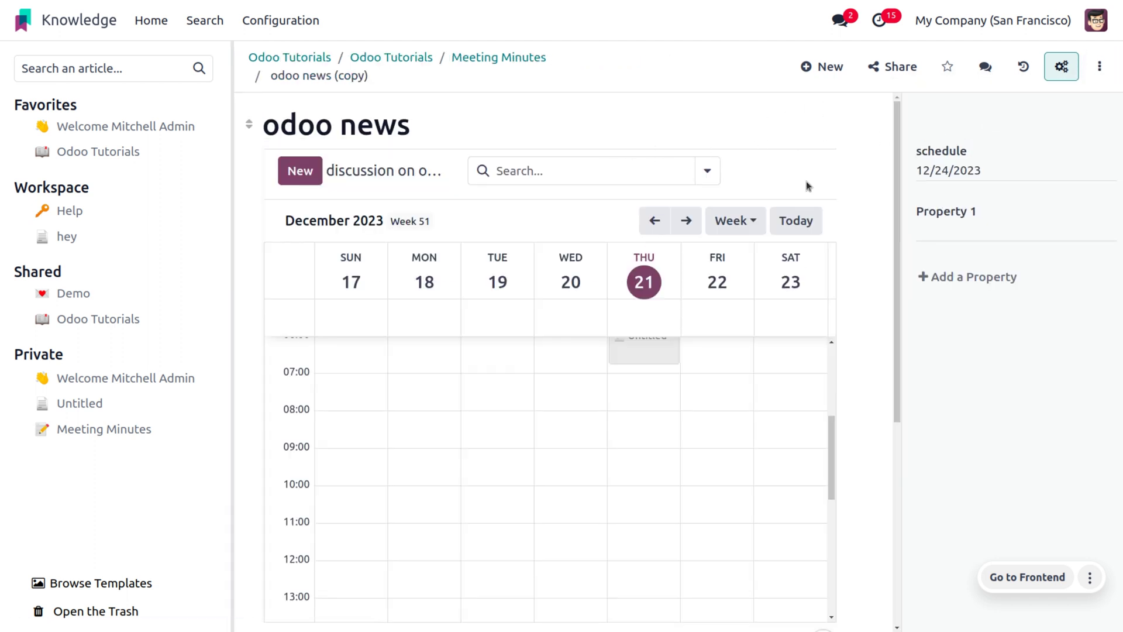
Step: Convert the copy into a standalone article under Meeting Minutes
{"action": "left_click", "coordinate": [1097, 68]}
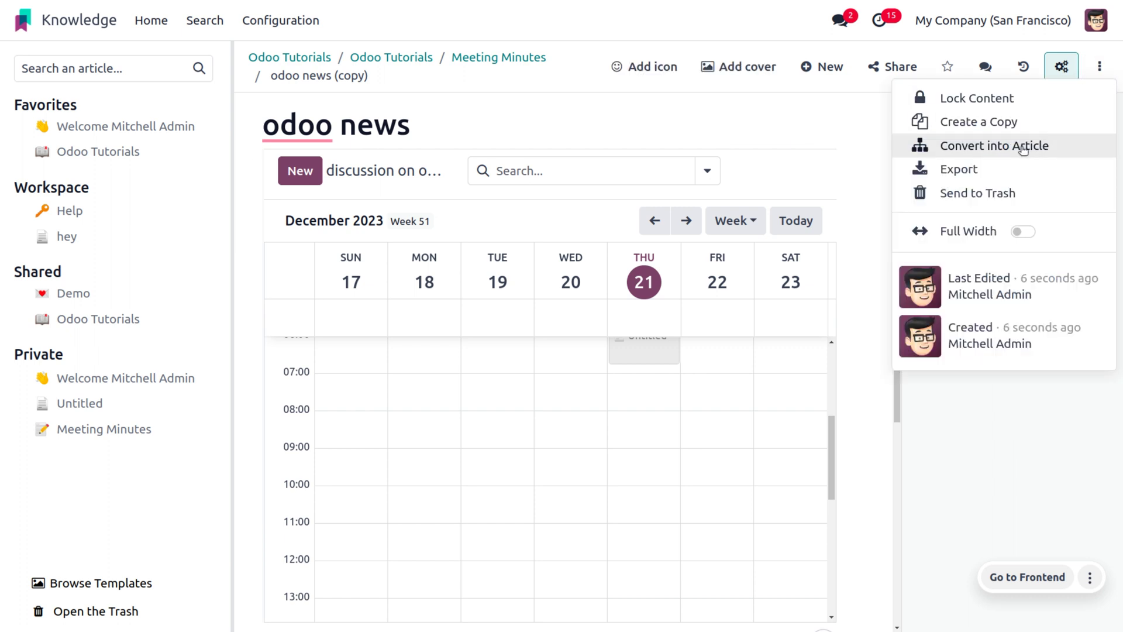
{"action": "left_click", "coordinate": [1023, 150]}
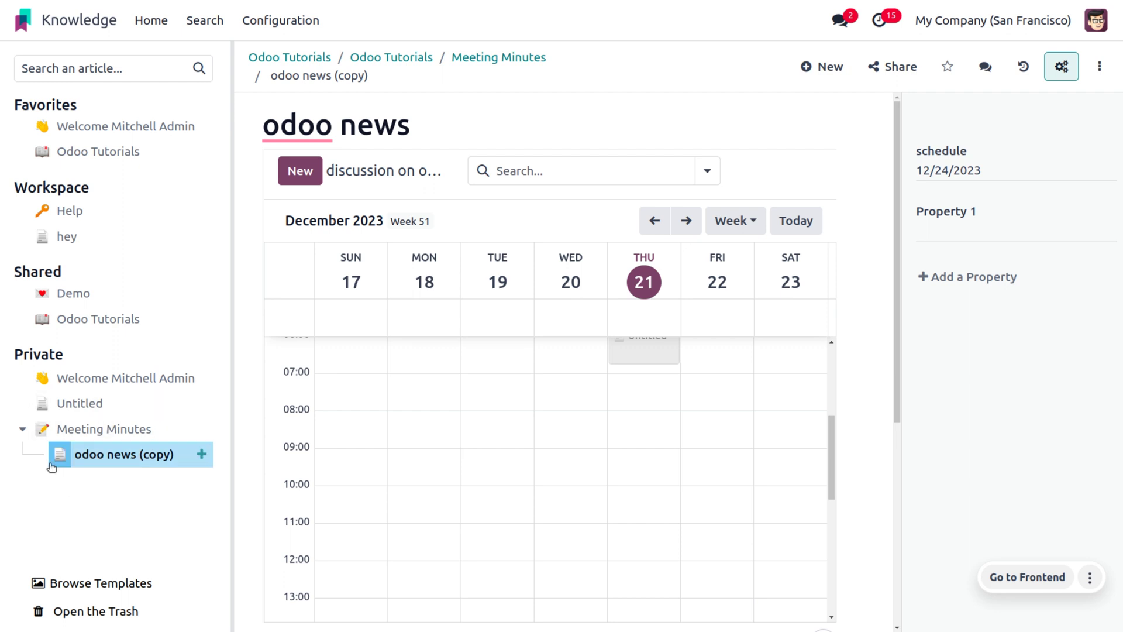
{"action": "left_click", "coordinate": [1100, 66]}
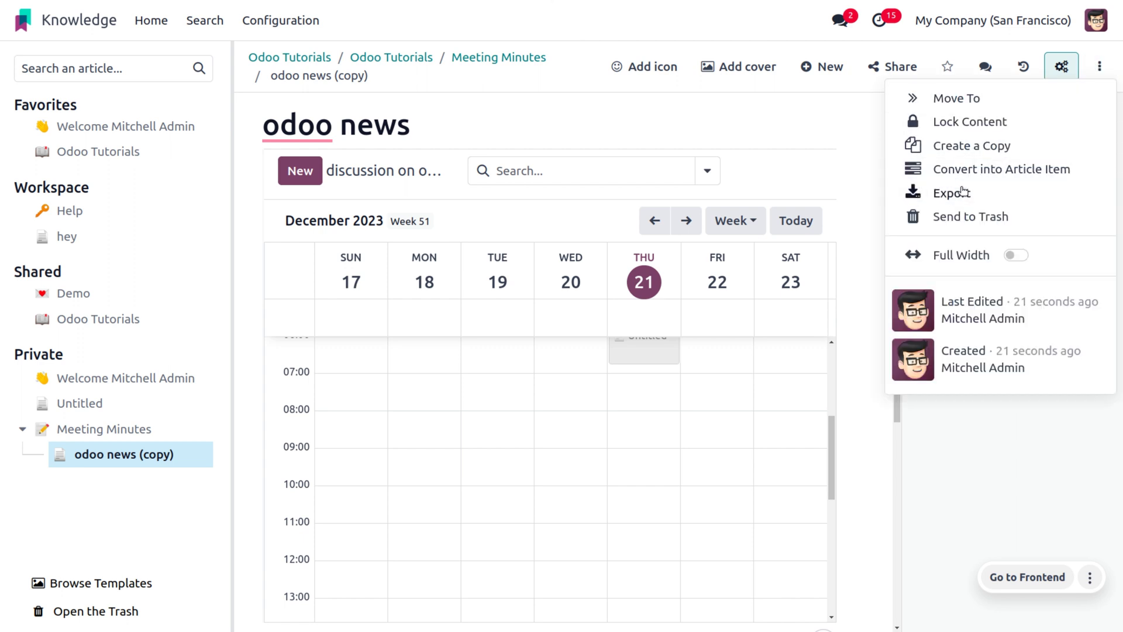
Step: Export the copy with Save as PDF as the destination and a customised page range
{"action": "left_click", "coordinate": [962, 192]}
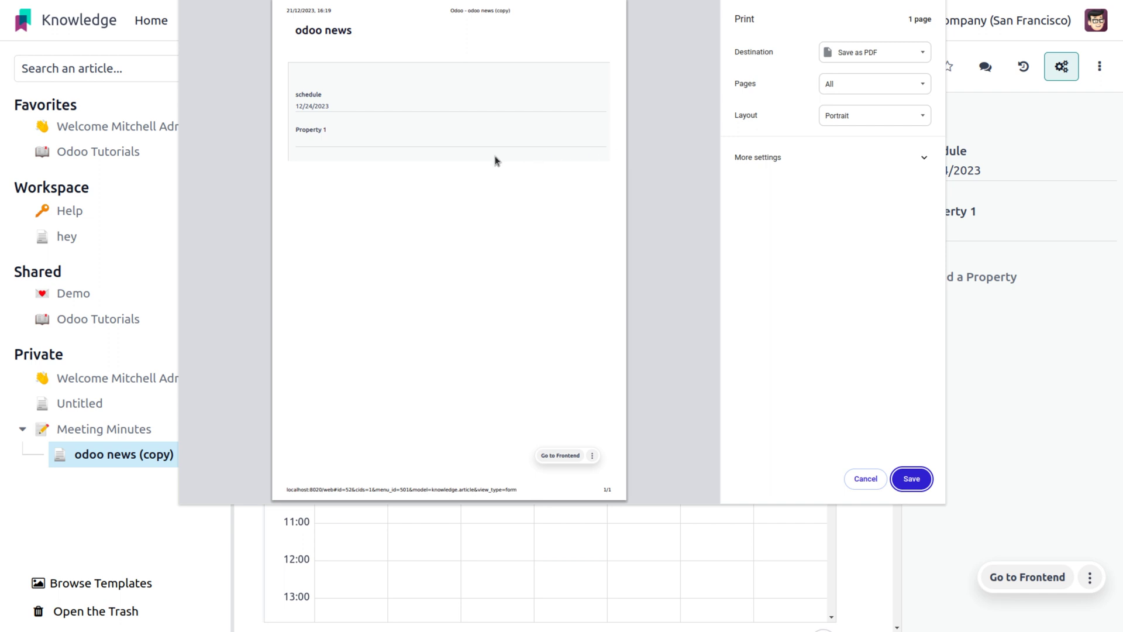
{"action": "left_click", "coordinate": [844, 51]}
{"action": "left_click", "coordinate": [844, 51]}
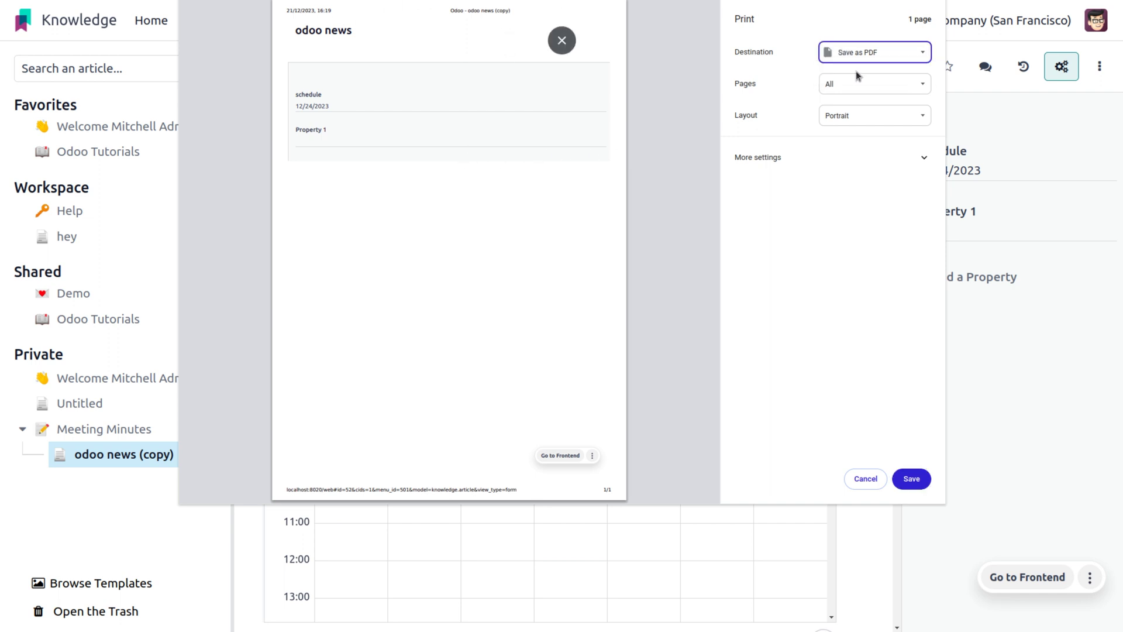
{"action": "left_click", "coordinate": [858, 76]}
{"action": "left_click", "coordinate": [858, 77]}
{"action": "left_click", "coordinate": [858, 76]}
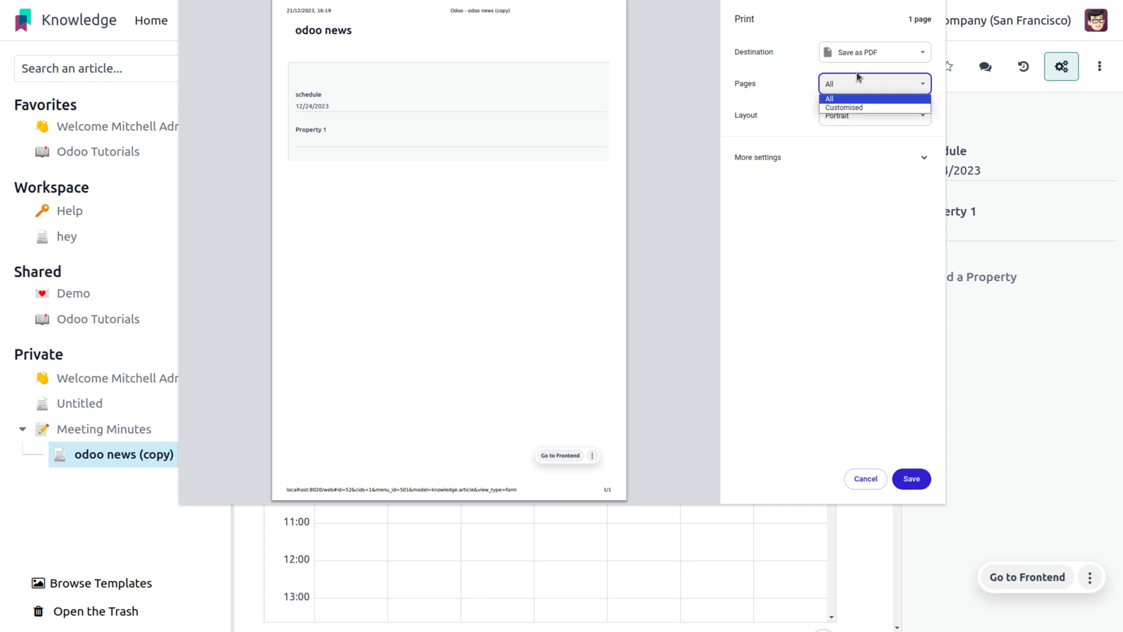
{"action": "left_click", "coordinate": [877, 109]}
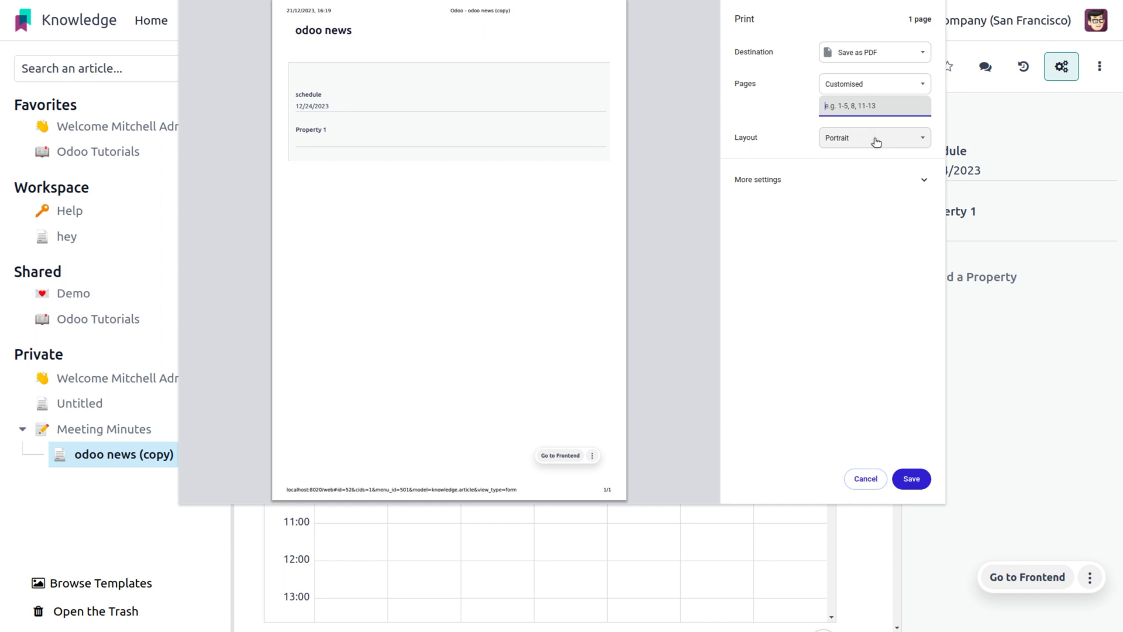
Step: Use landscape layout and A4 paper, saving 'Odoo - odoo news (copy).pdf' to Downloads
{"action": "left_click", "coordinate": [876, 142]}
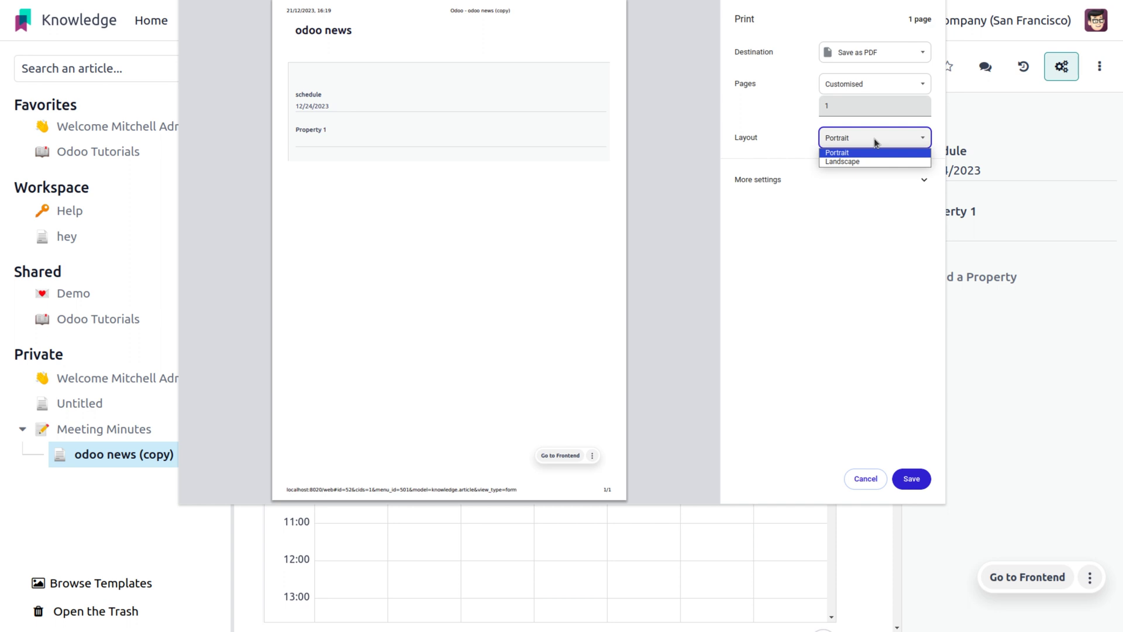
{"action": "left_click", "coordinate": [873, 138]}
{"action": "left_click", "coordinate": [873, 138]}
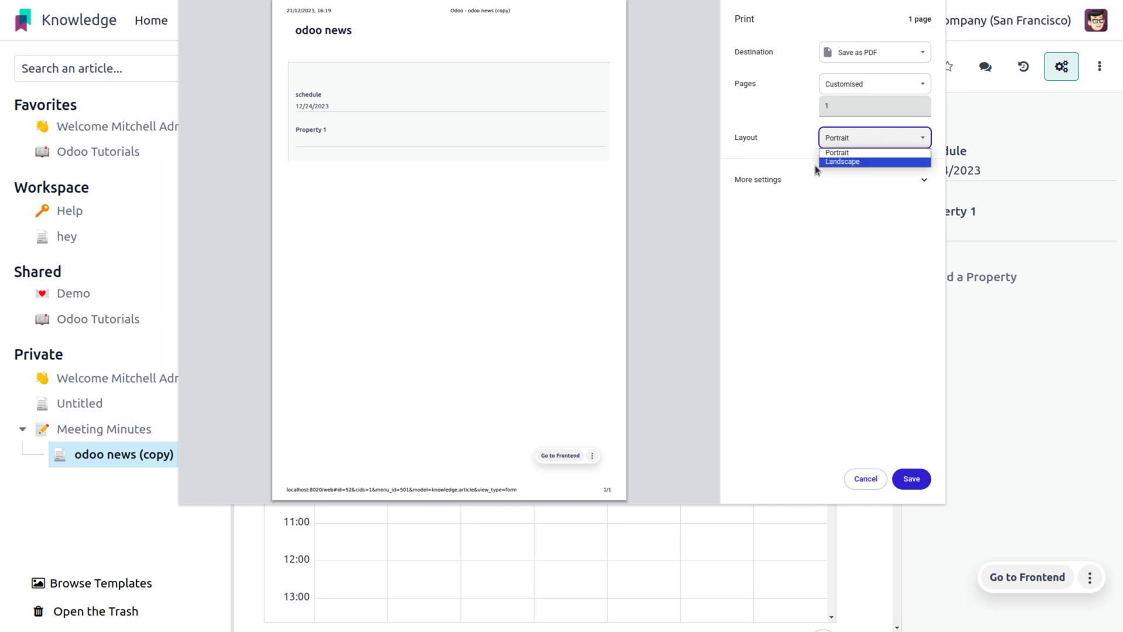
{"action": "left_click", "coordinate": [833, 161]}
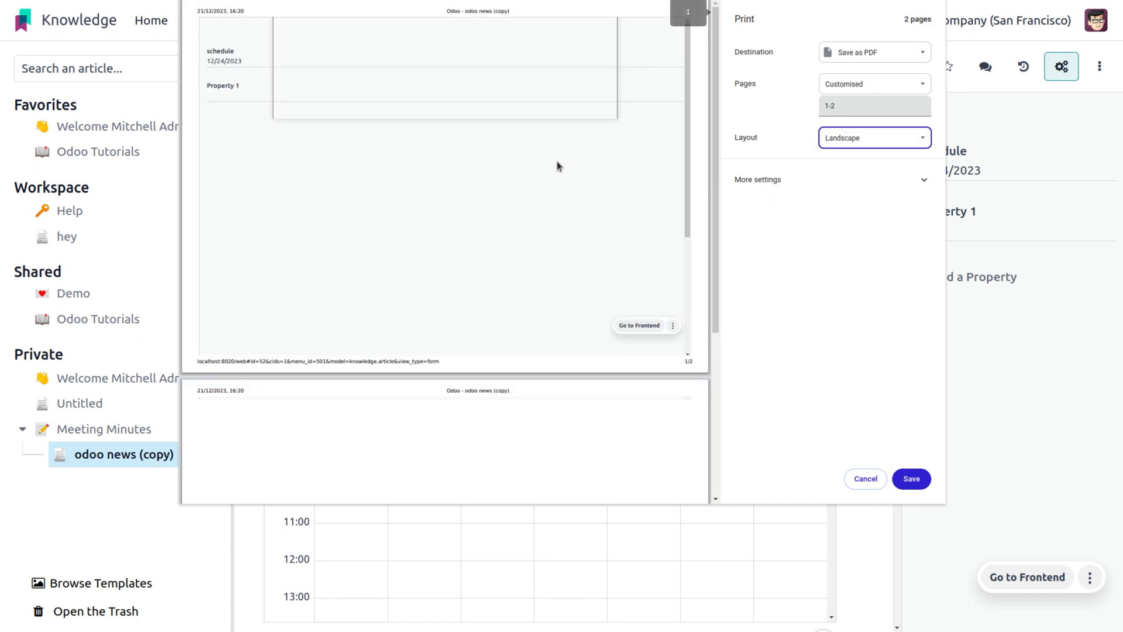
{"action": "left_click", "coordinate": [844, 178]}
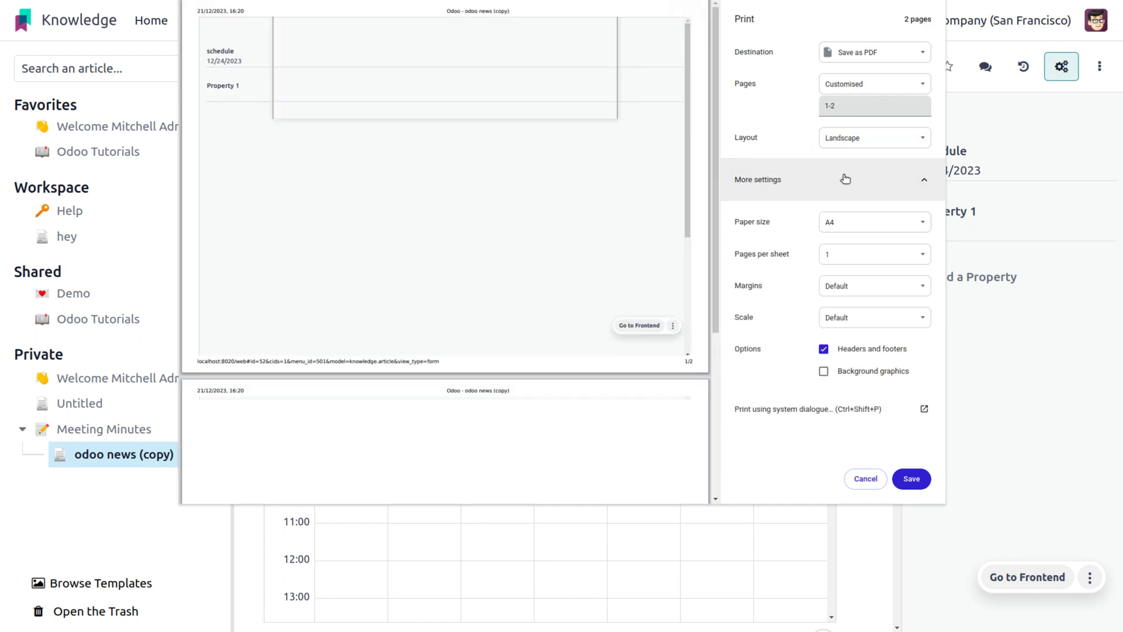
{"action": "left_click", "coordinate": [870, 228]}
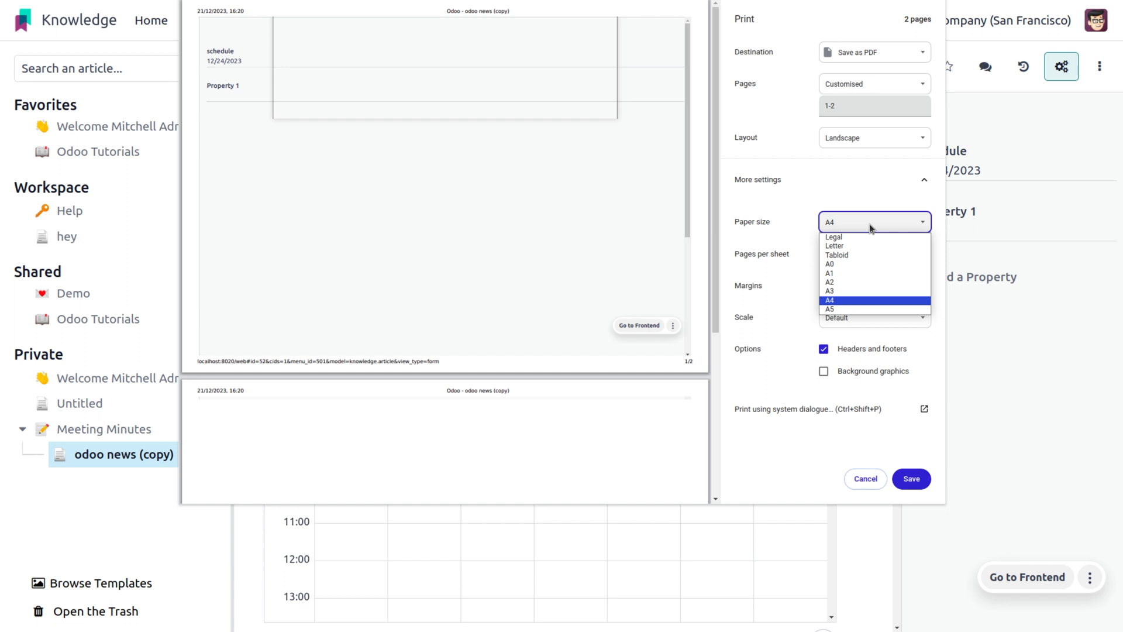
{"action": "left_click", "coordinate": [869, 223]}
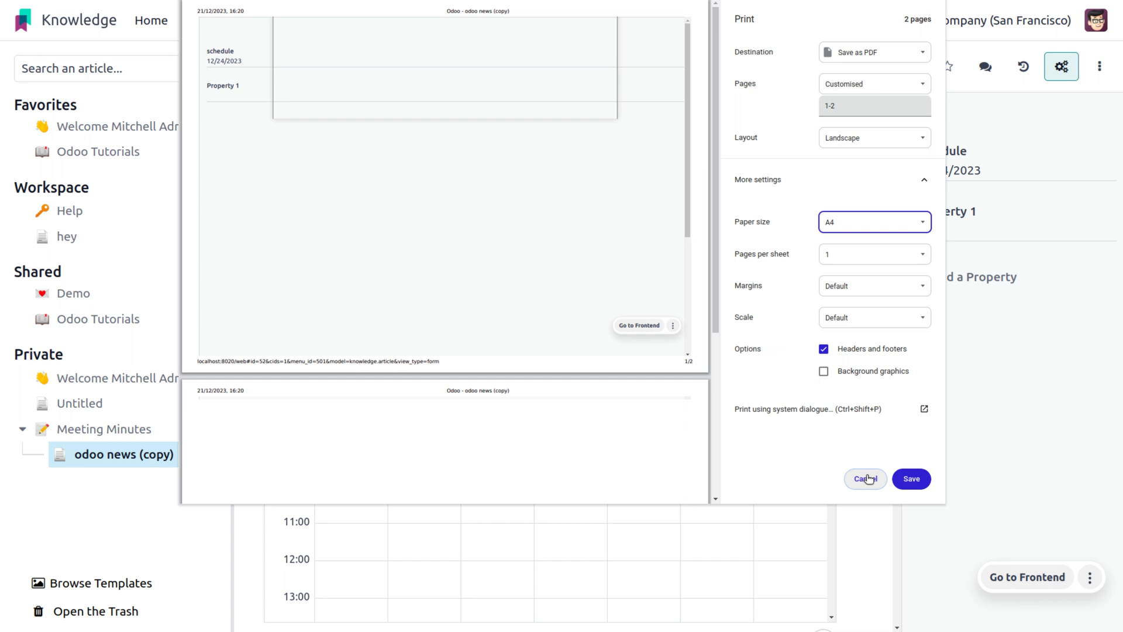
{"action": "left_click", "coordinate": [911, 478]}
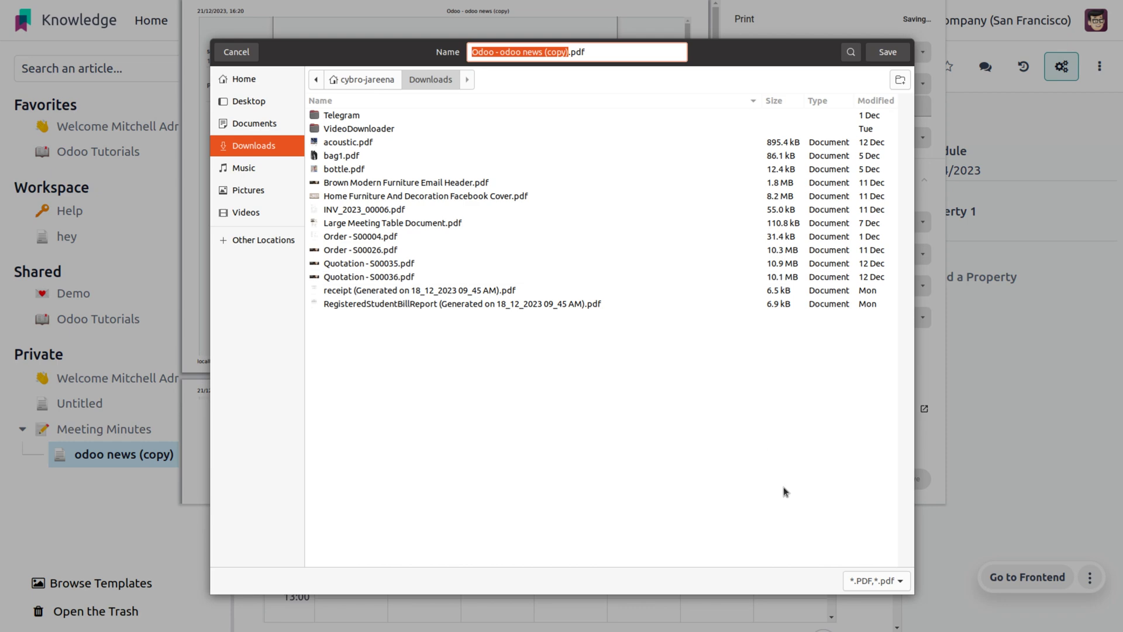
{"action": "left_click", "coordinate": [877, 59]}
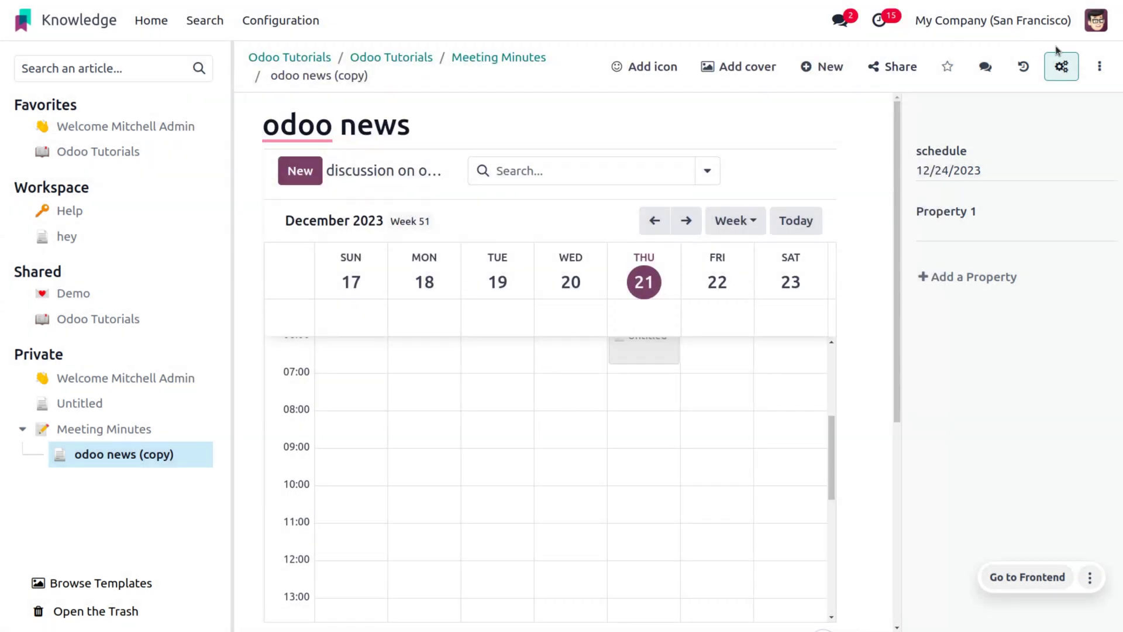
Step: Send the odoo news copy to the trash and view the trashed articles
{"action": "left_click", "coordinate": [1100, 66]}
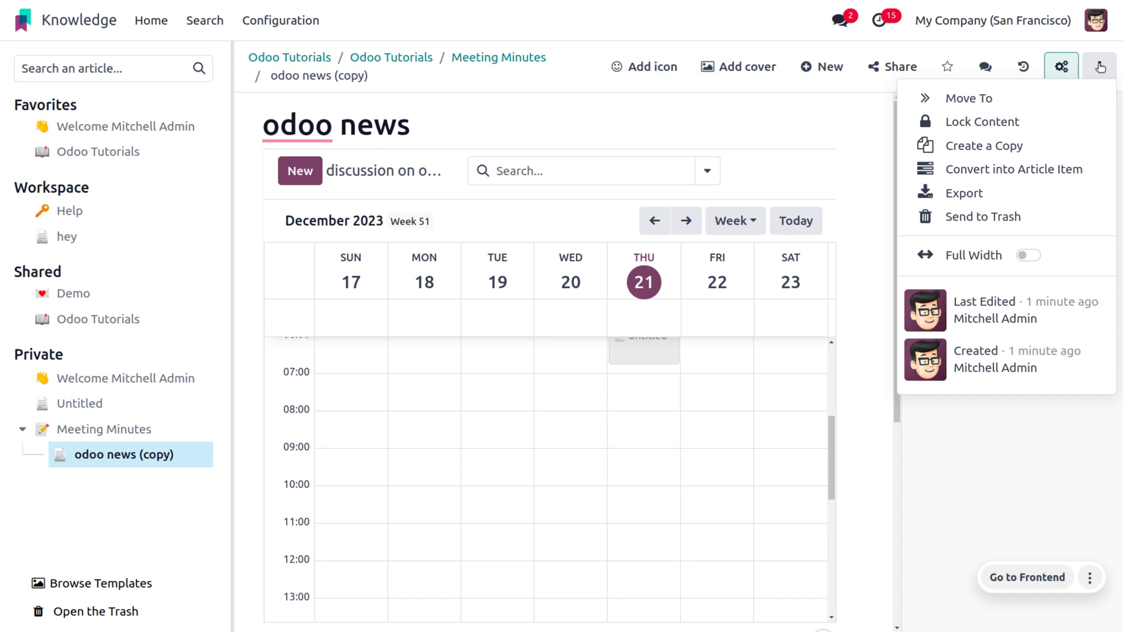
{"action": "left_click", "coordinate": [962, 218]}
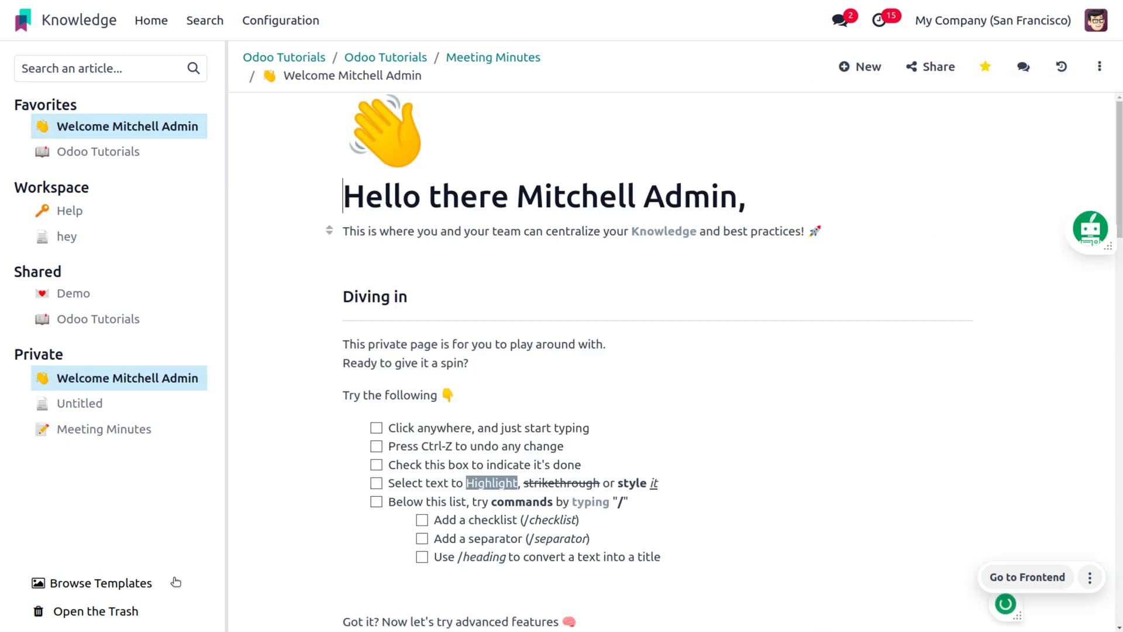
{"action": "left_click", "coordinate": [87, 622]}
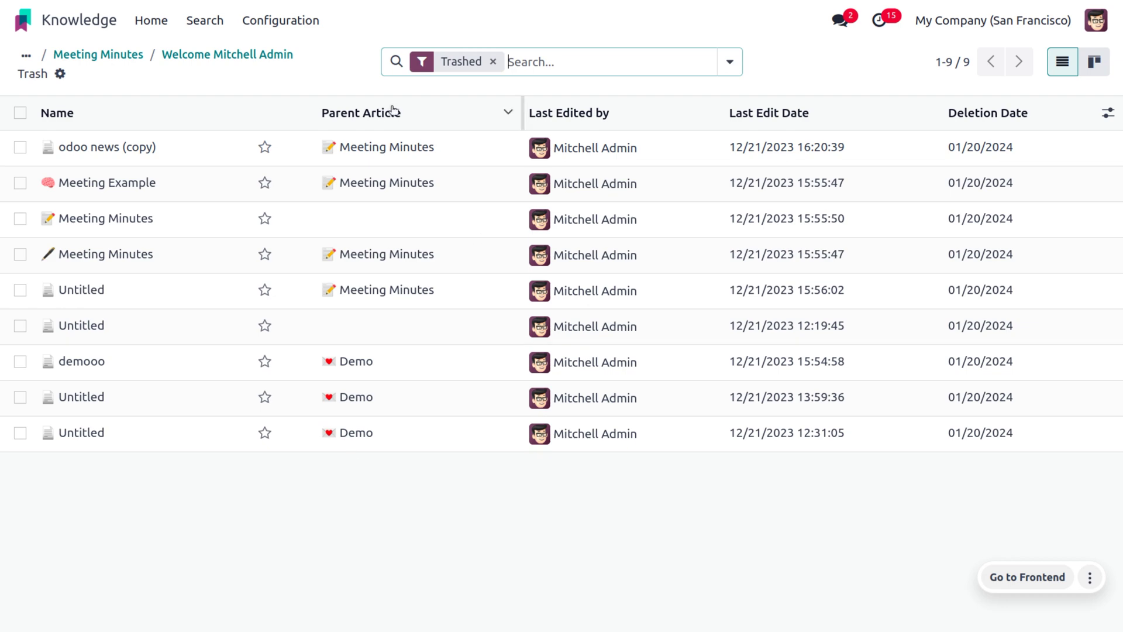
Step: Open the shared Odoo Tutorials article and scroll through its PDF, video and notes
{"action": "left_click", "coordinate": [198, 58]}
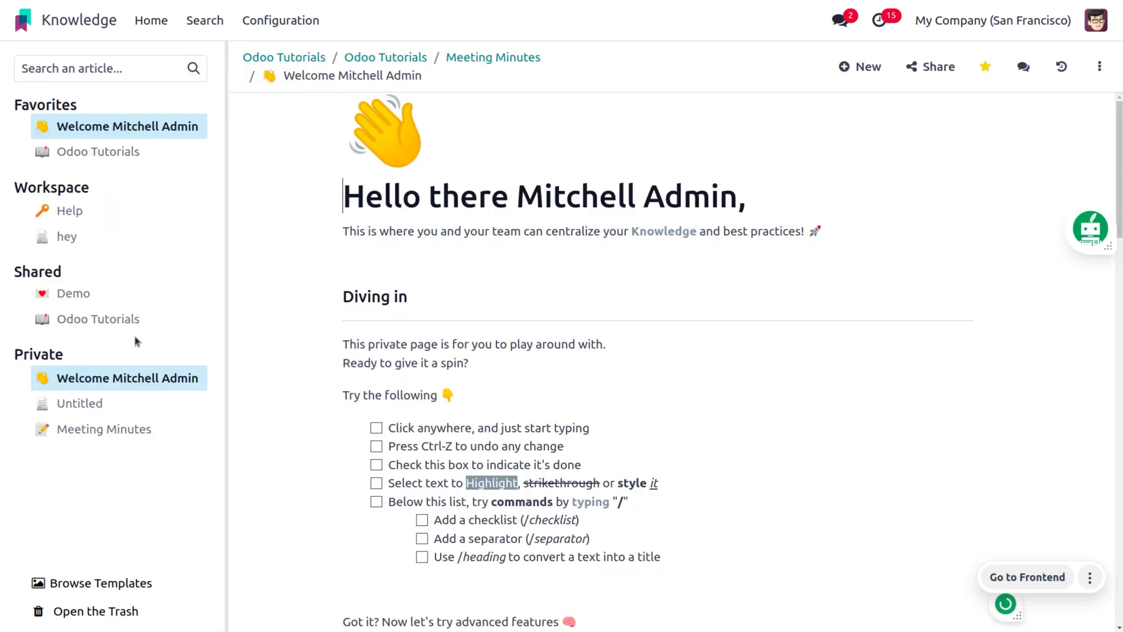
{"action": "left_click", "coordinate": [111, 323]}
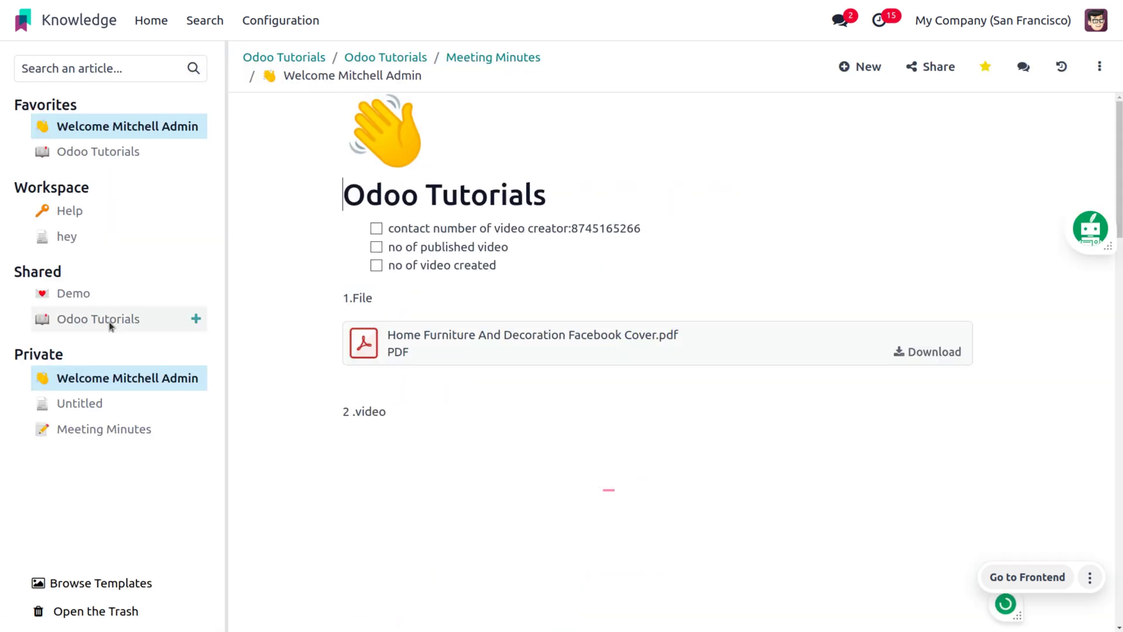
{"action": "scroll", "coordinate": [315, 394], "scroll_direction": "down", "scroll_amount": 9}
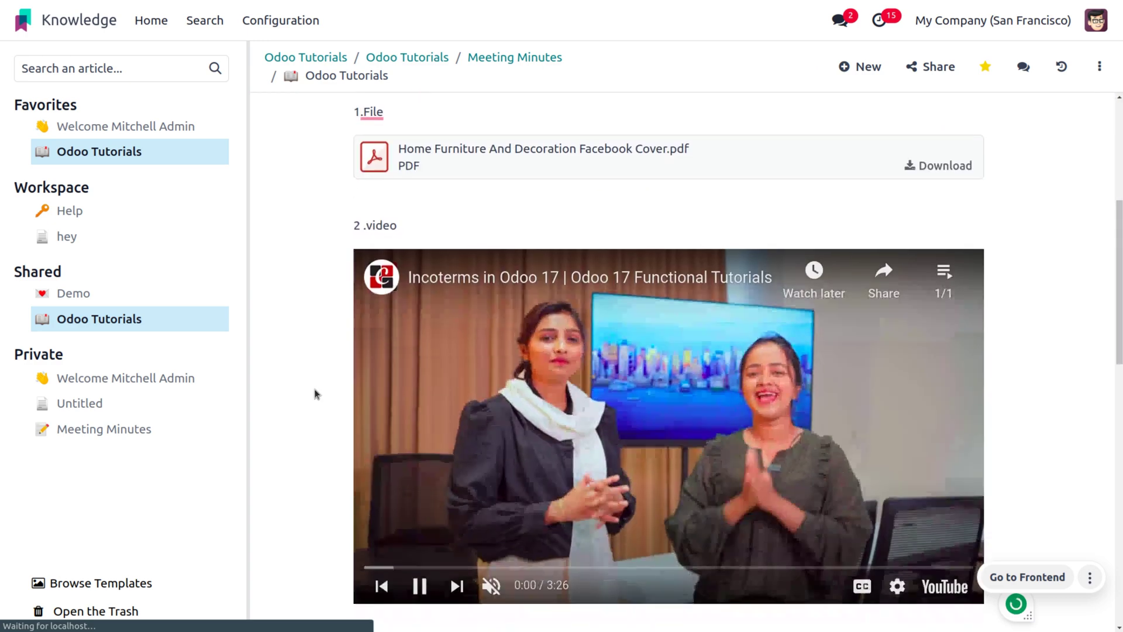
{"action": "scroll", "coordinate": [314, 393], "scroll_direction": "up", "scroll_amount": 2}
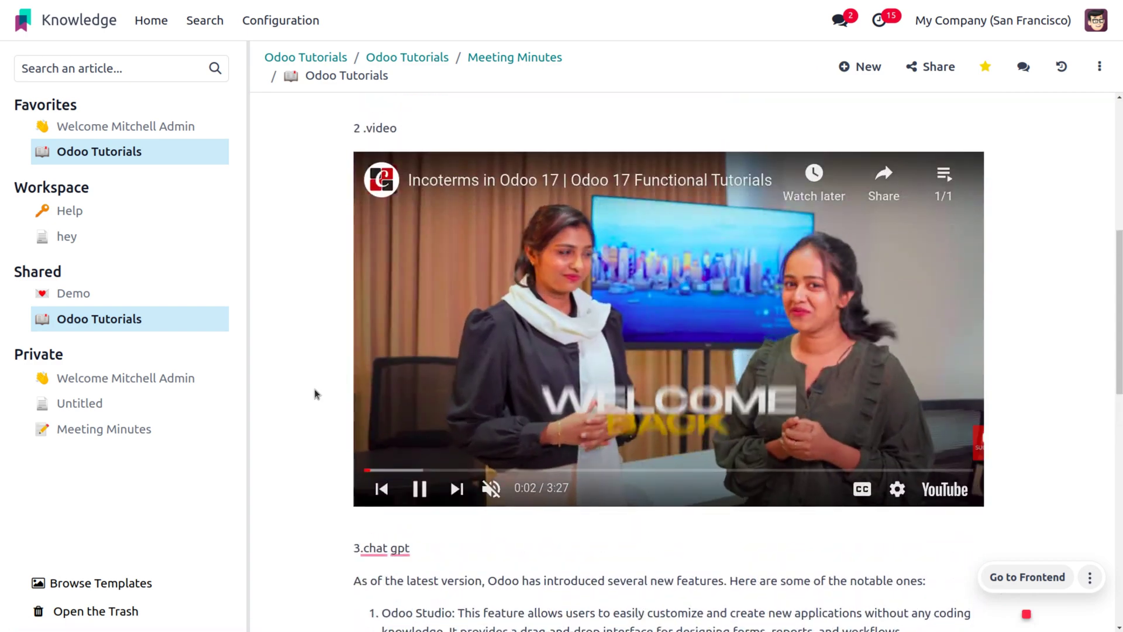
{"action": "scroll", "coordinate": [315, 394], "scroll_direction": "down", "scroll_amount": 1}
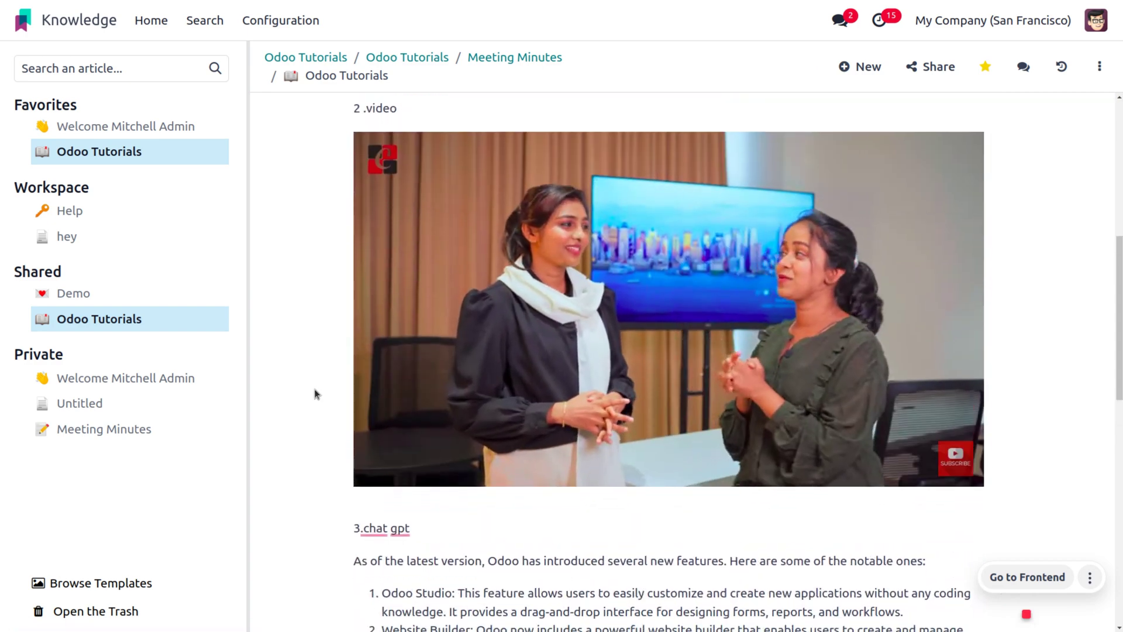
{"action": "scroll", "coordinate": [315, 393], "scroll_direction": "down", "scroll_amount": 3}
{"action": "scroll", "coordinate": [315, 394], "scroll_direction": "down", "scroll_amount": 15}
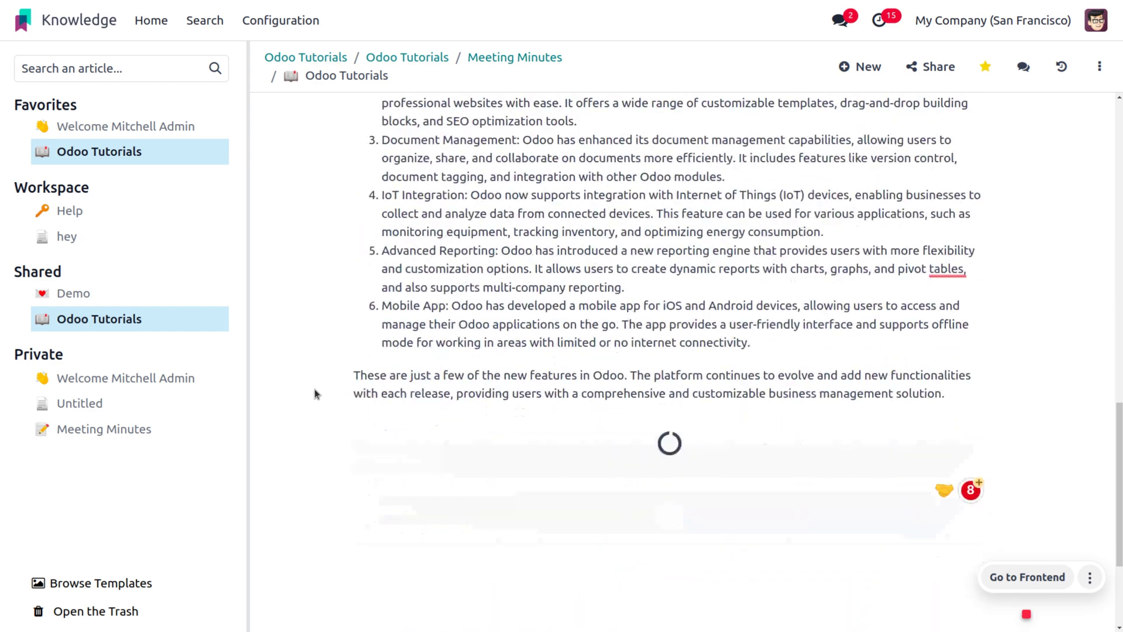
{"action": "scroll", "coordinate": [315, 393], "scroll_direction": "up", "scroll_amount": 20}
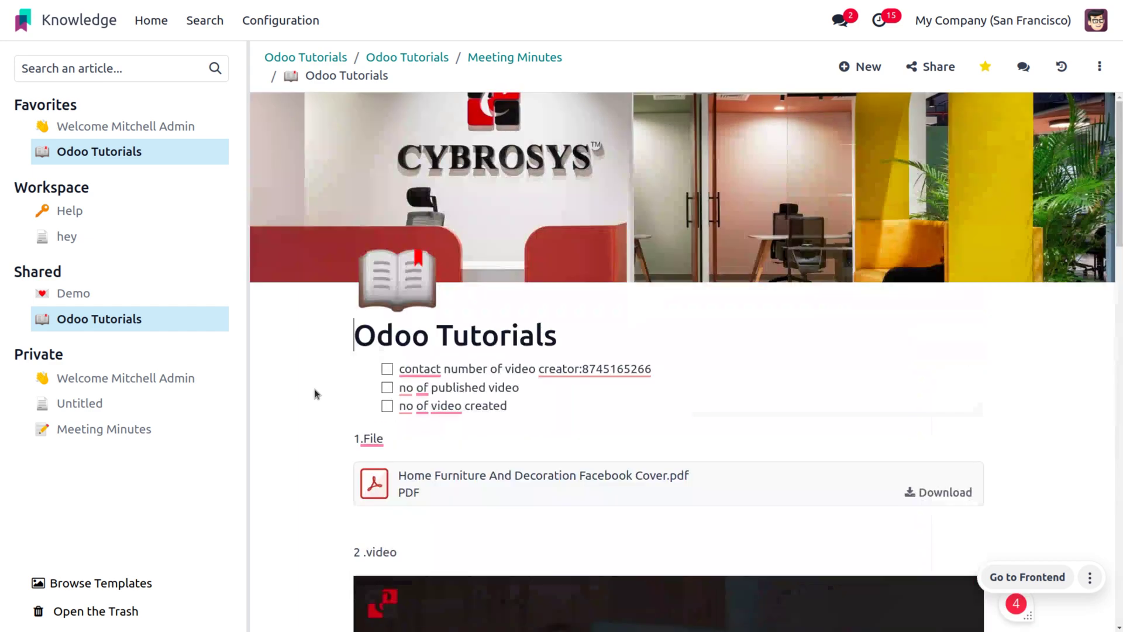
Step: Show the list of all eight articles and look over its filter and grouping options
{"action": "left_click", "coordinate": [191, 26]}
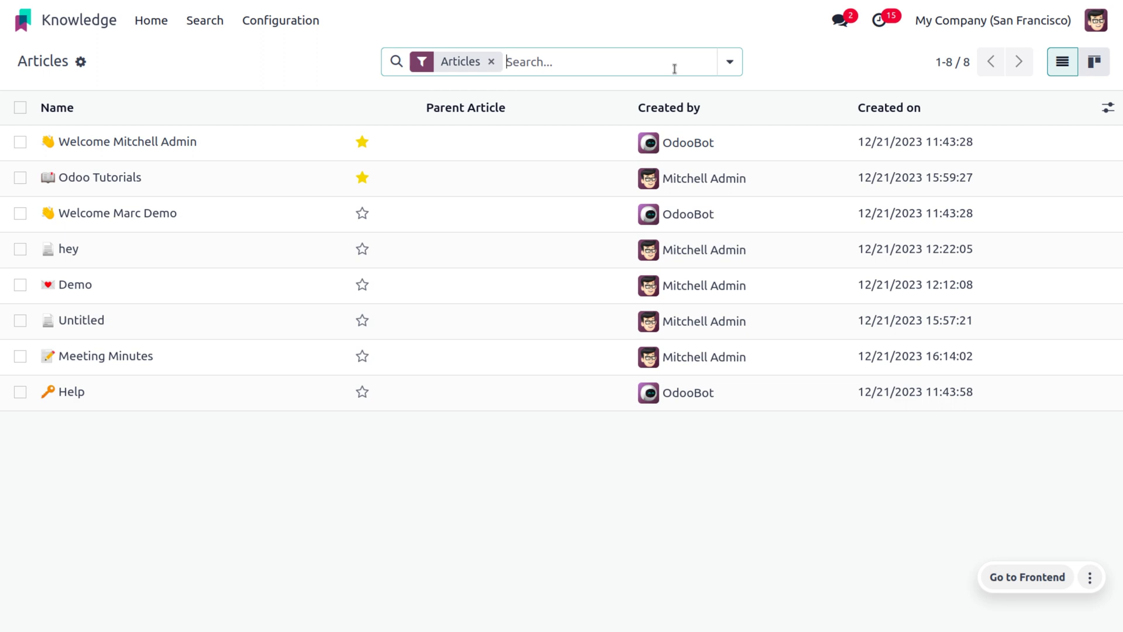
{"action": "left_click", "coordinate": [730, 63]}
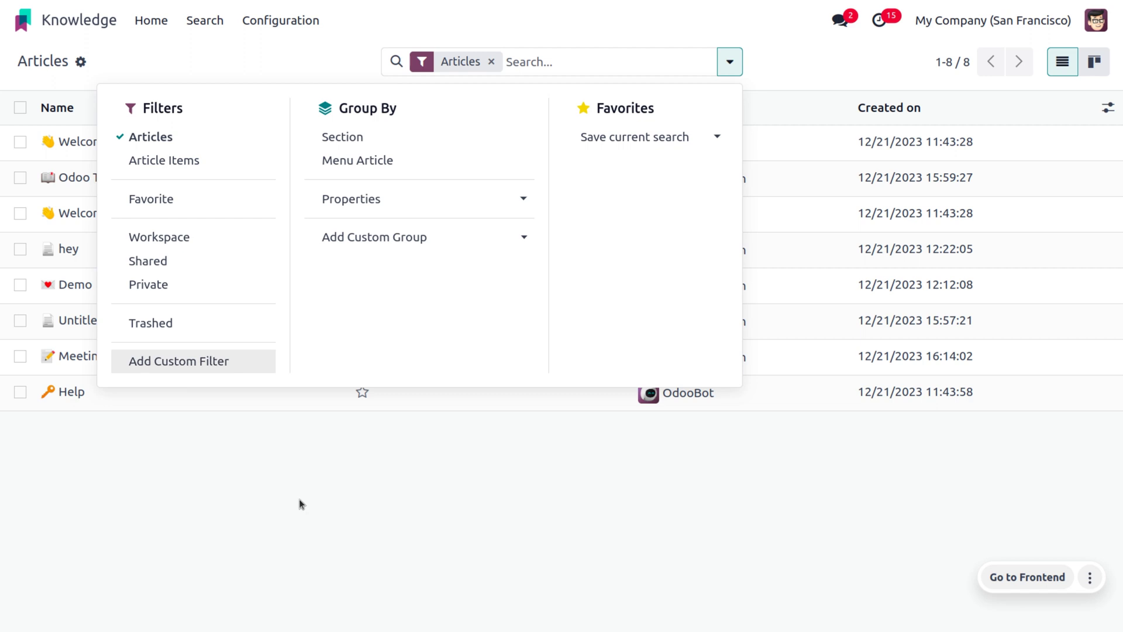
{"action": "left_click", "coordinate": [301, 503]}
{"action": "left_click", "coordinate": [260, 18]}
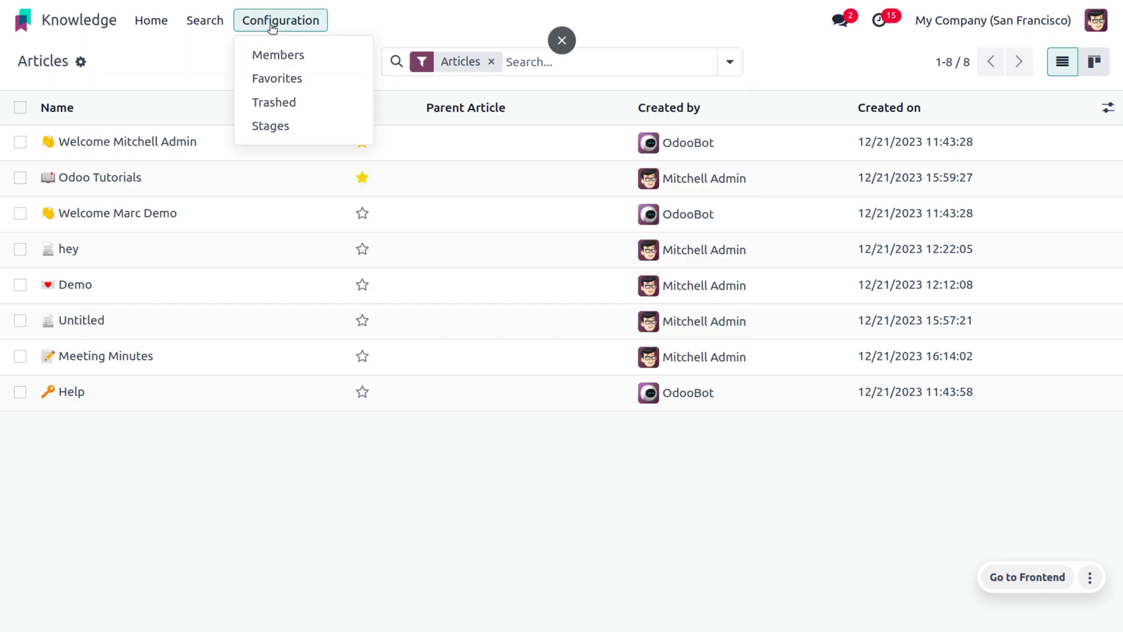
Step: Step through the Members, Favorites and Trashed configuration lists, finishing on the empty Stages list
{"action": "left_click", "coordinate": [289, 52]}
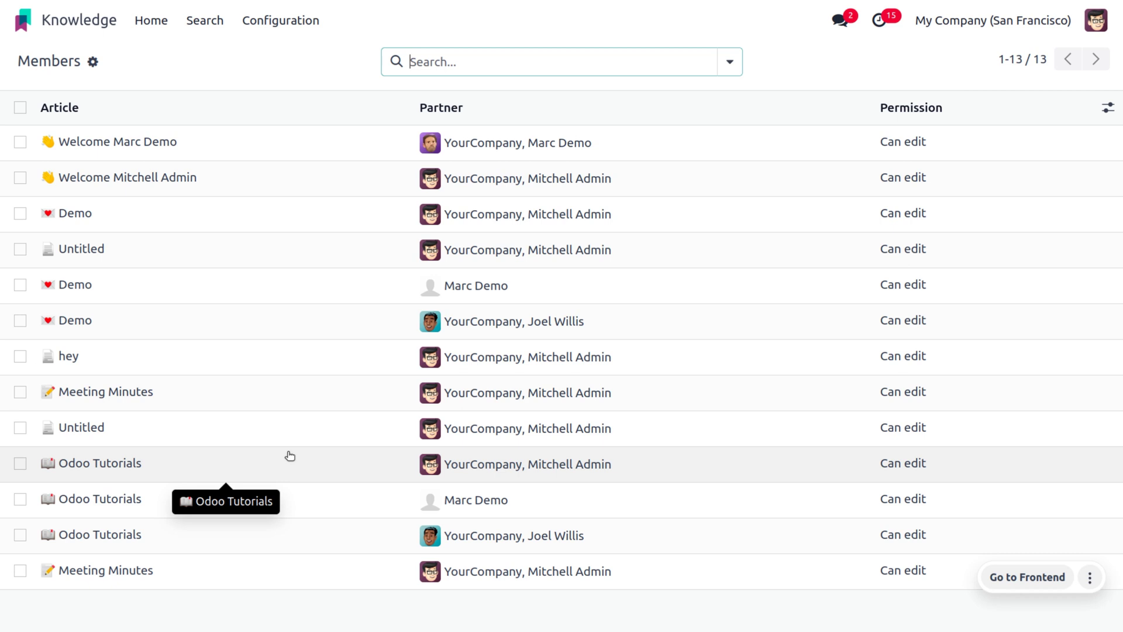
{"action": "left_click", "coordinate": [277, 20]}
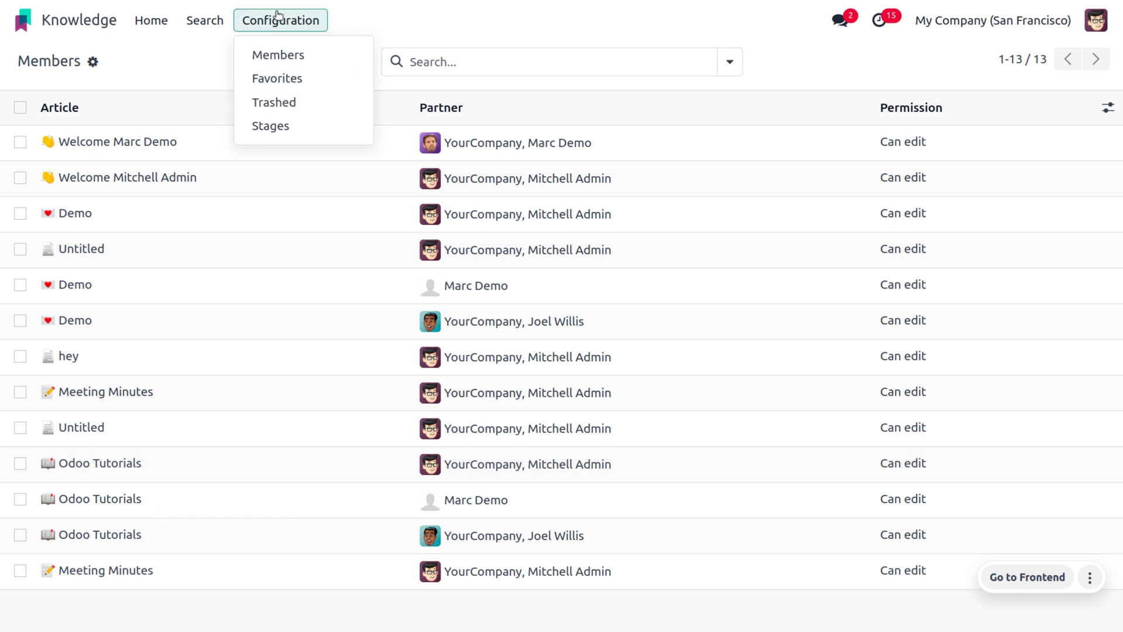
{"action": "left_click", "coordinate": [319, 83]}
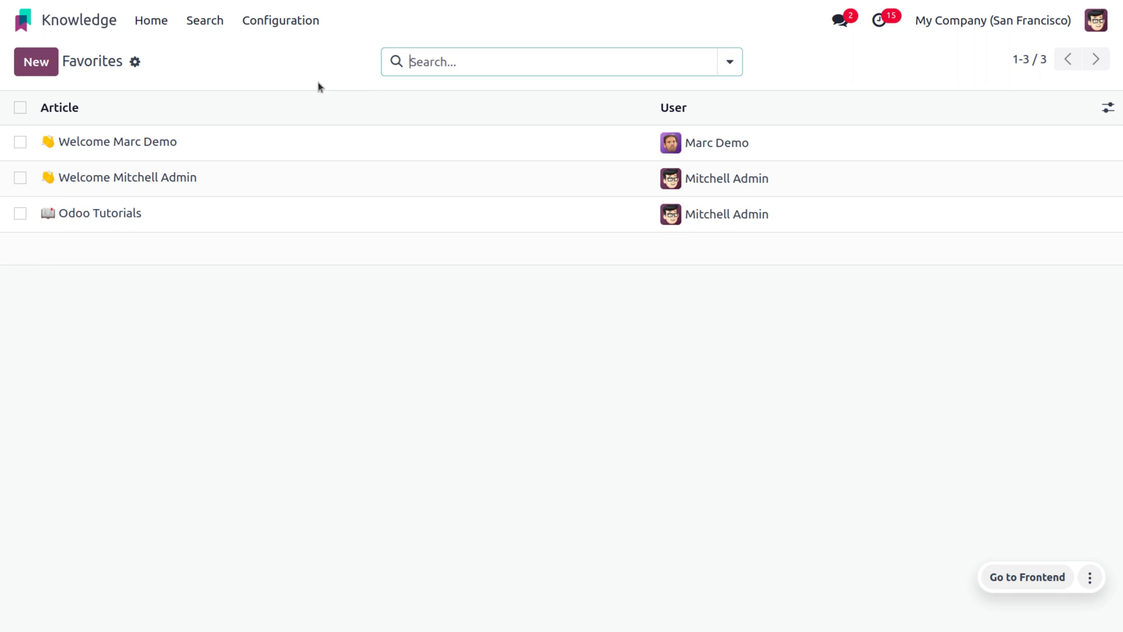
{"action": "left_click", "coordinate": [281, 21]}
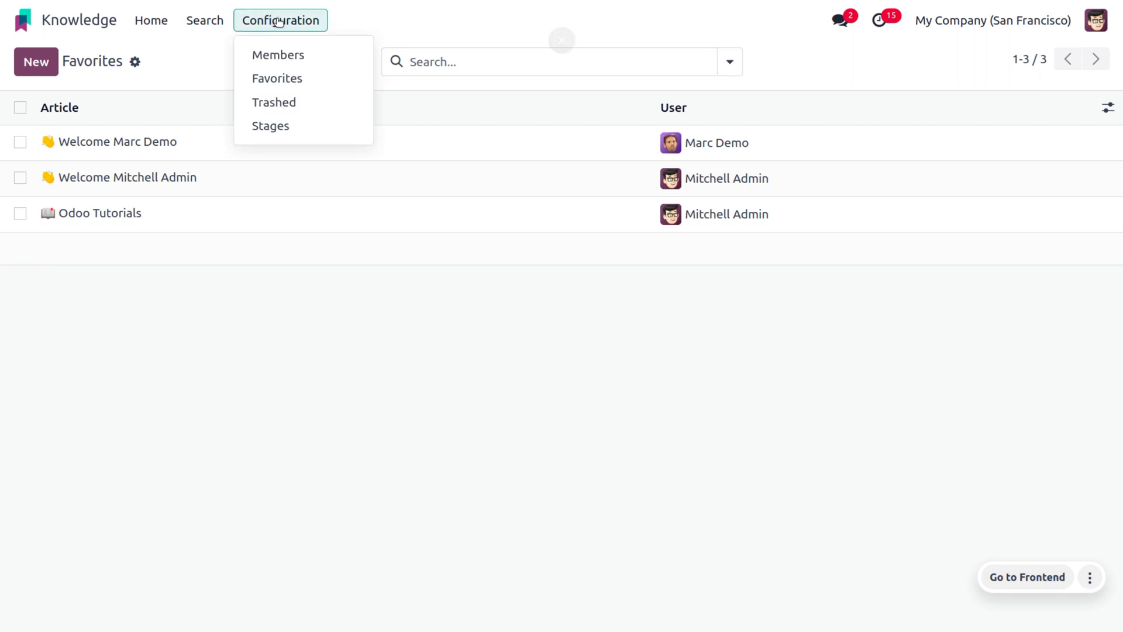
{"action": "left_click", "coordinate": [302, 115]}
{"action": "left_click", "coordinate": [296, 18]}
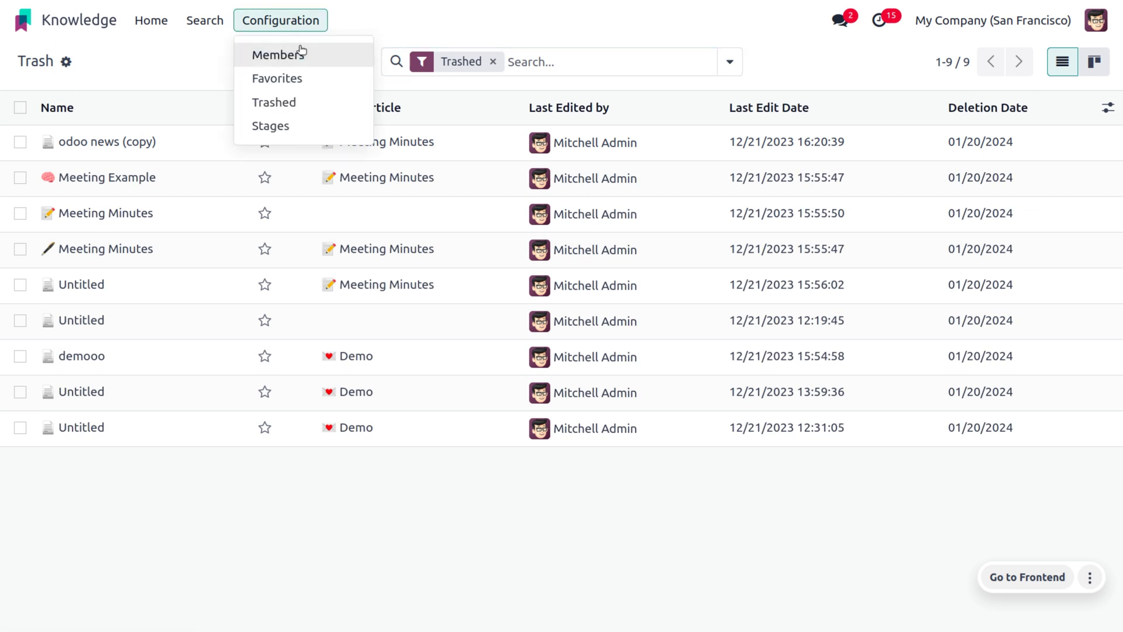
{"action": "left_click", "coordinate": [319, 129]}
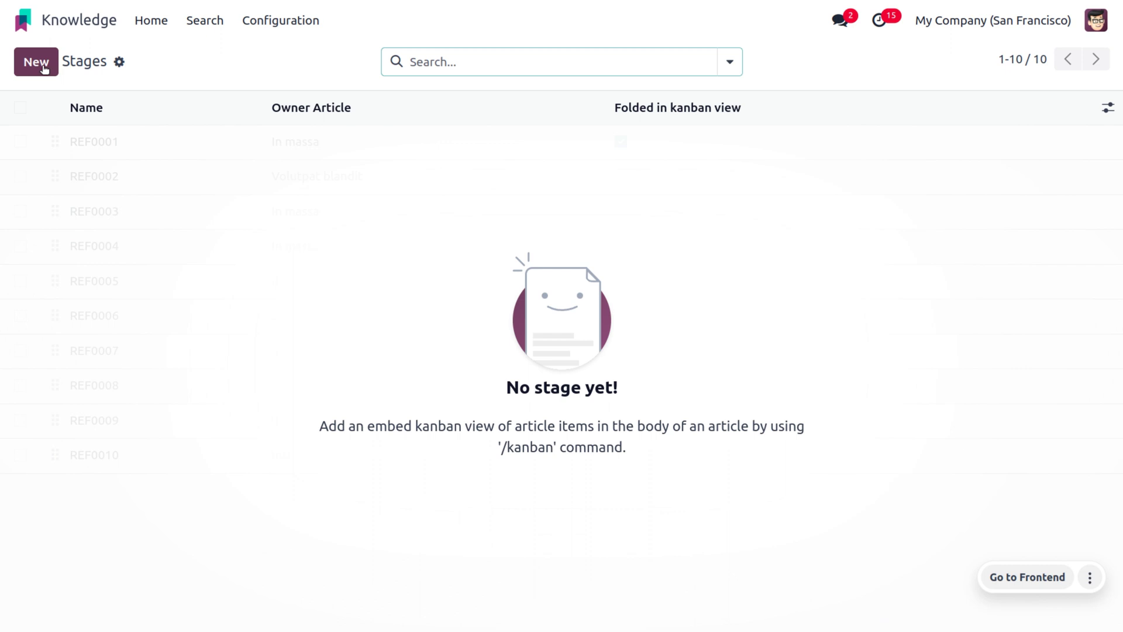
Step: Save a new stage 'Ongoinh' with owner article Odoo Tutorials, then return to Knowledge home
{"action": "left_click", "coordinate": [44, 67]}
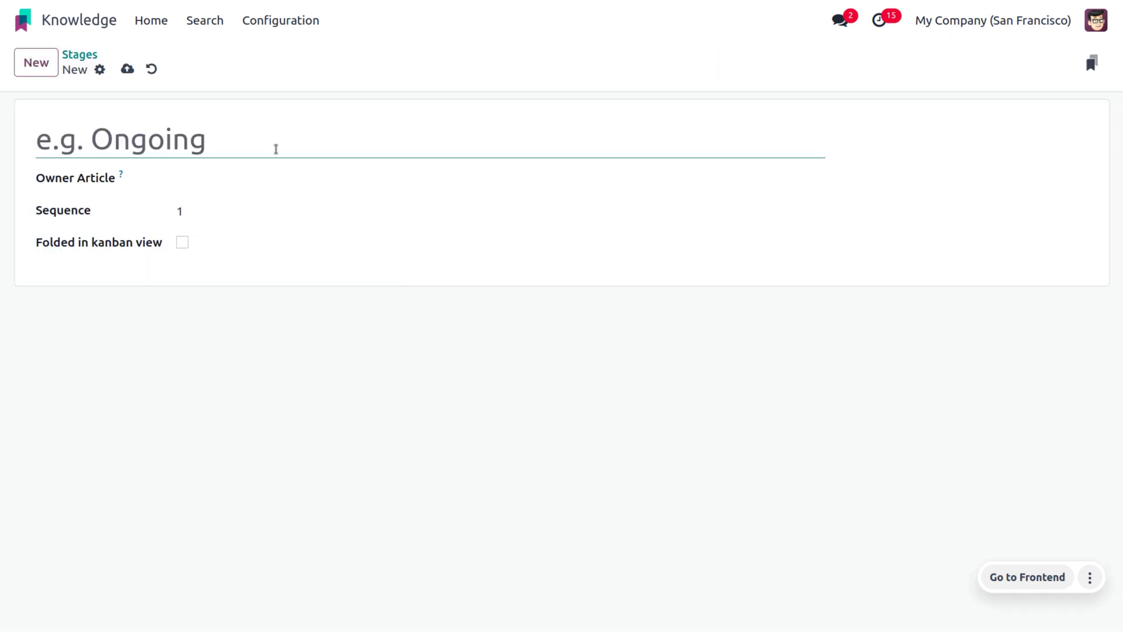
{"action": "type", "text": "Ongoinh"}
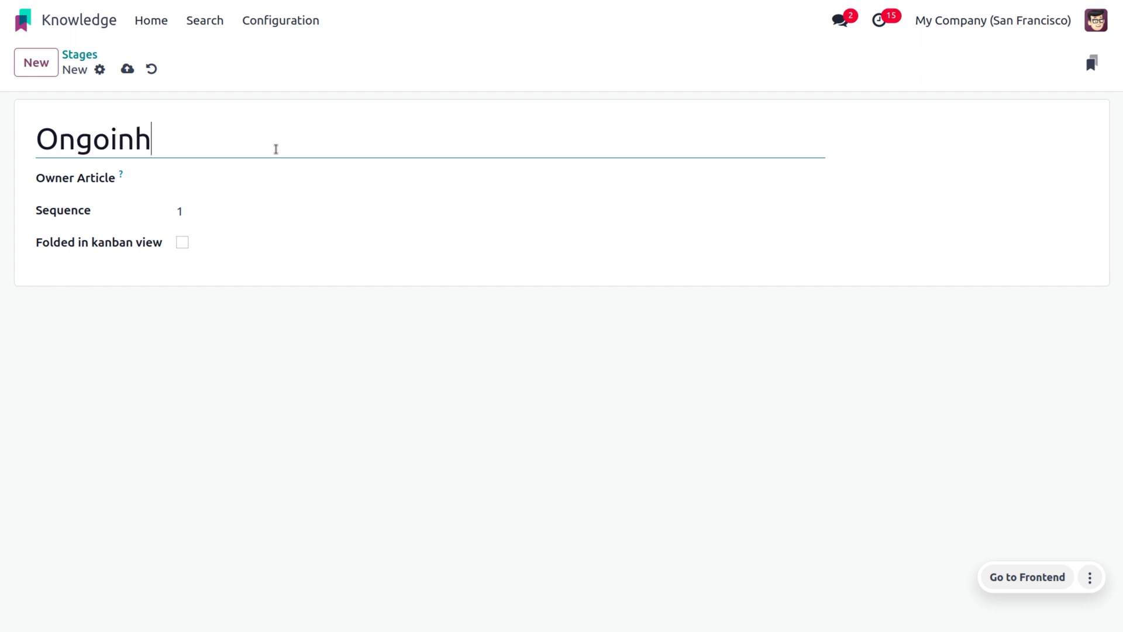
{"action": "left_click", "coordinate": [248, 170]}
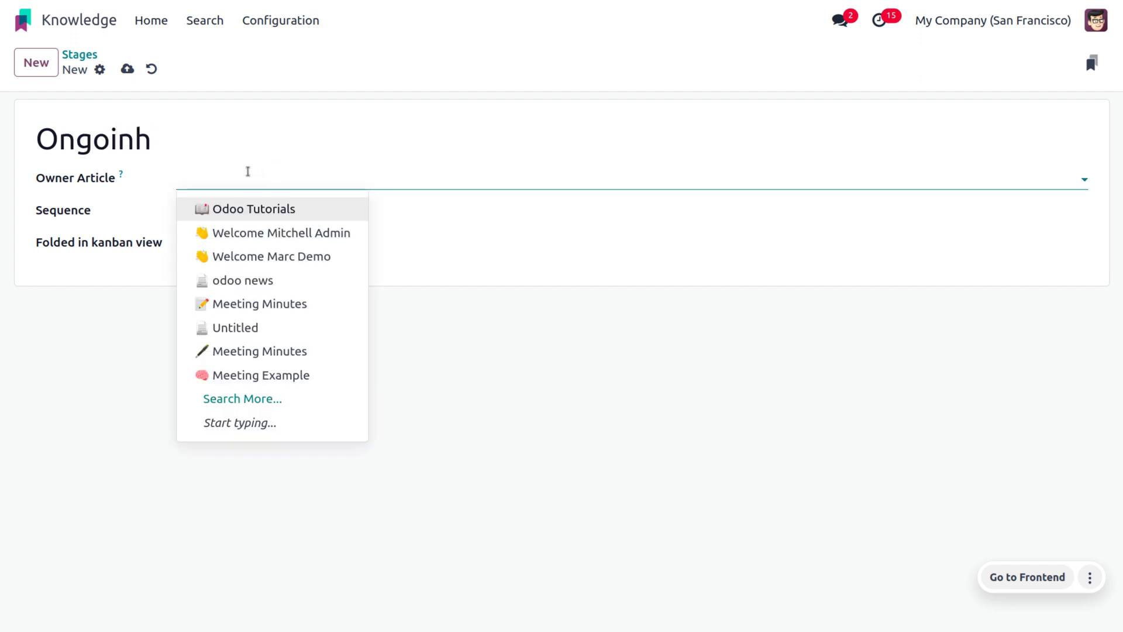
{"action": "left_click", "coordinate": [276, 208]}
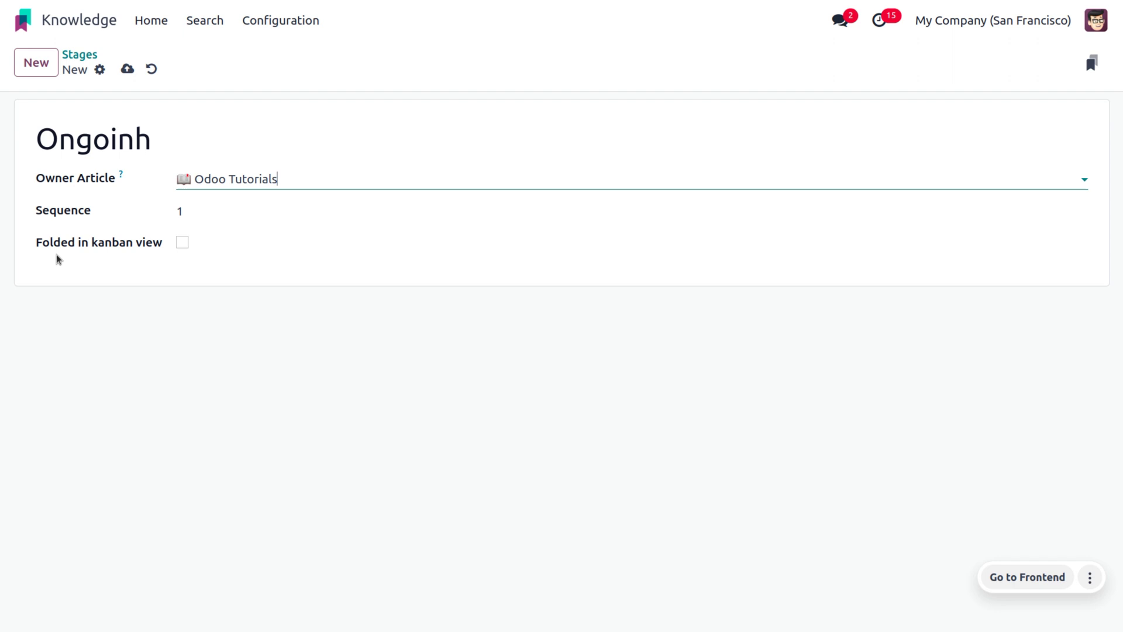
{"action": "left_click", "coordinate": [124, 70]}
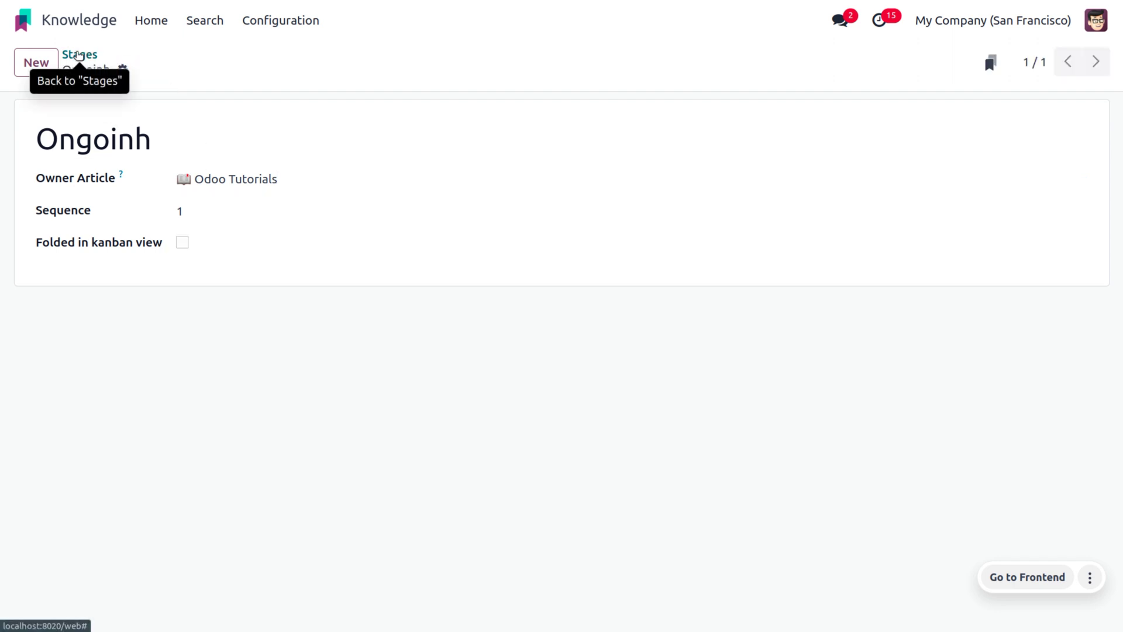
{"action": "left_click", "coordinate": [151, 20]}
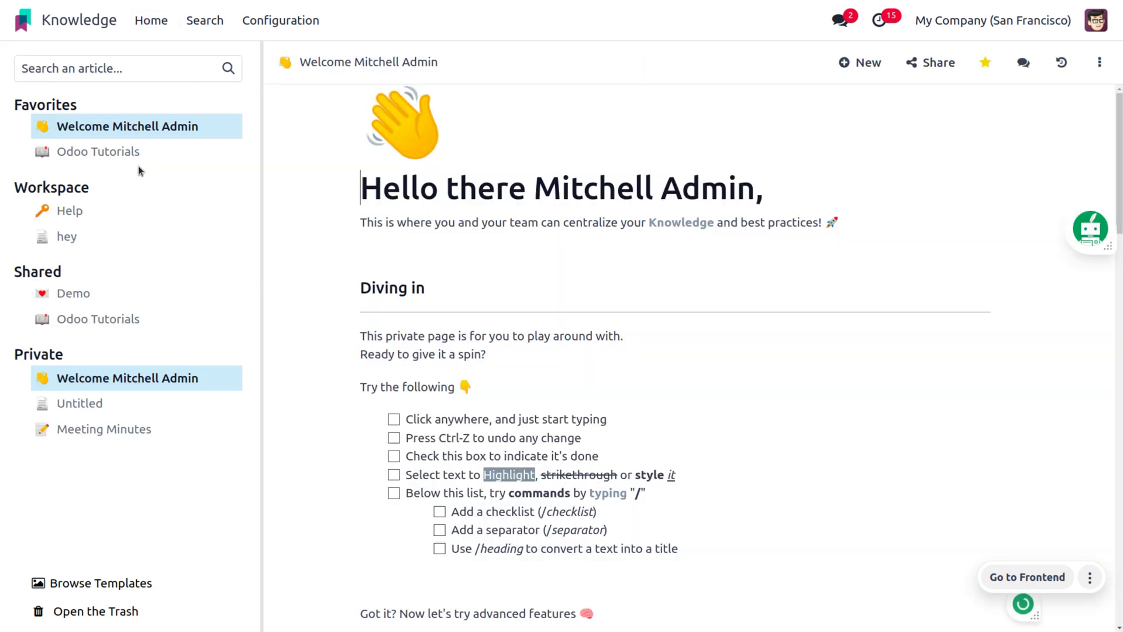
Step: Open the shared Odoo Tutorials article and scroll through its embedded kanban of items and back
{"action": "left_click", "coordinate": [112, 331]}
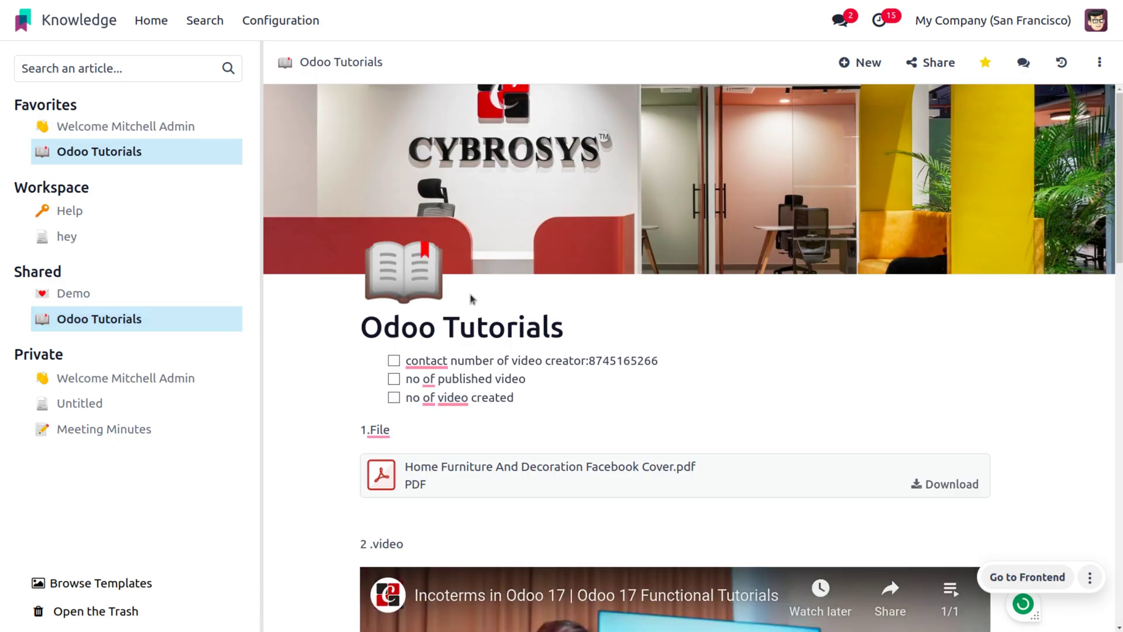
{"action": "scroll", "coordinate": [471, 300], "scroll_direction": "down", "scroll_amount": 15}
{"action": "scroll", "coordinate": [470, 295], "scroll_direction": "down", "scroll_amount": 5}
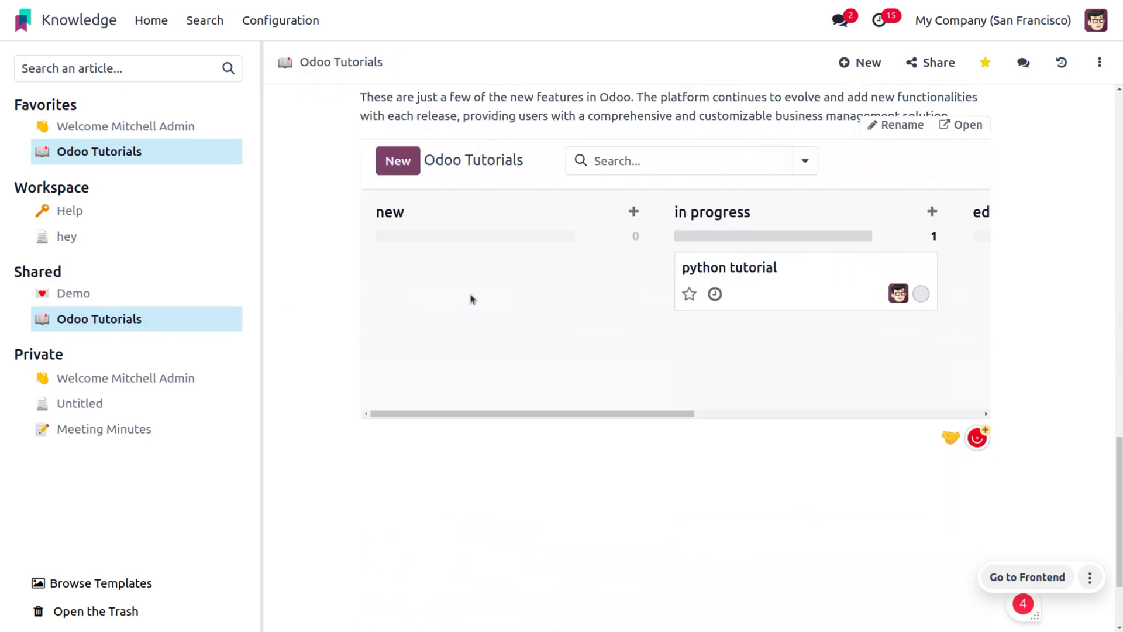
{"action": "scroll", "coordinate": [471, 296], "scroll_direction": "up", "scroll_amount": 20}
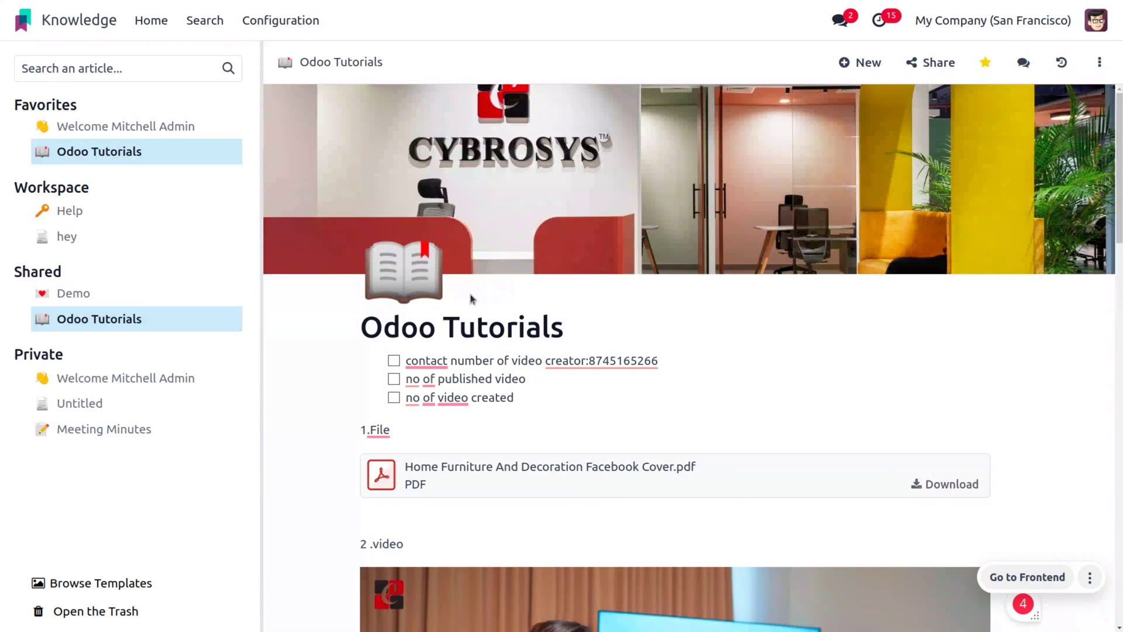